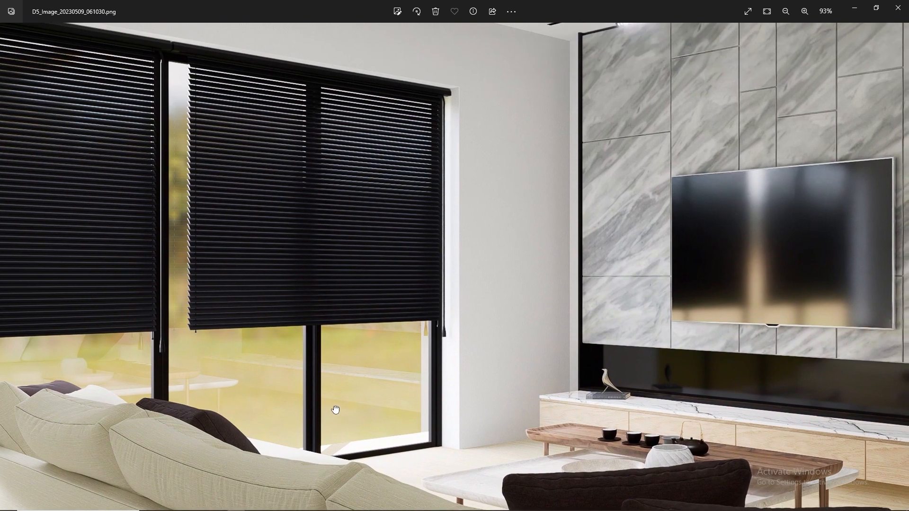
# Step: Look over the finished living room render, checking the ceiling lights, marble TV wall, black blinds and coffee table
pyautogui.moveTo(302, 218); pyautogui.dragTo(460, 417)
pyautogui.moveTo(649, 337); pyautogui.dragTo(388, 270)
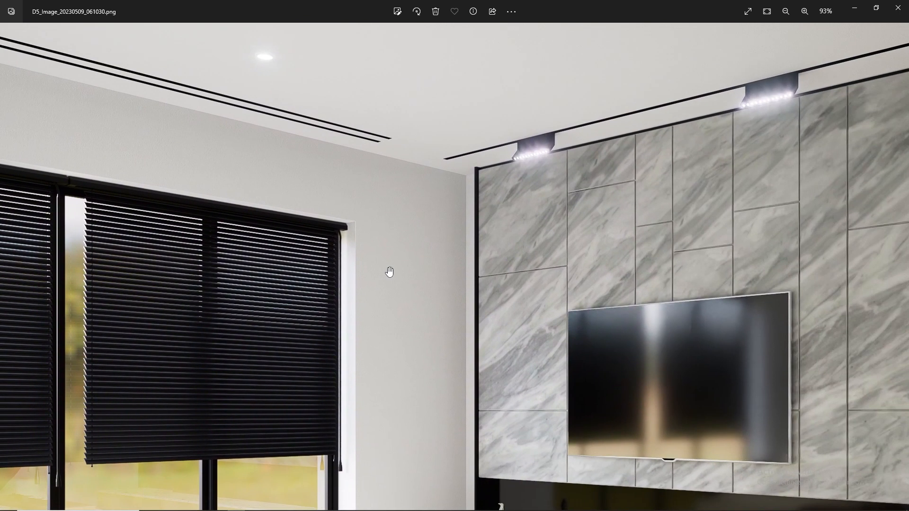
pyautogui.moveTo(582, 349); pyautogui.dragTo(528, 209)
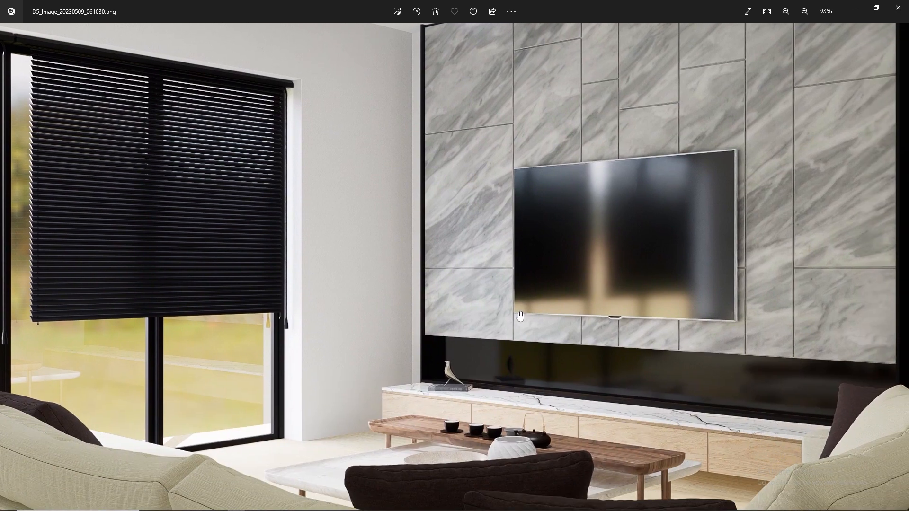
pyautogui.scroll(-3, 519, 312)
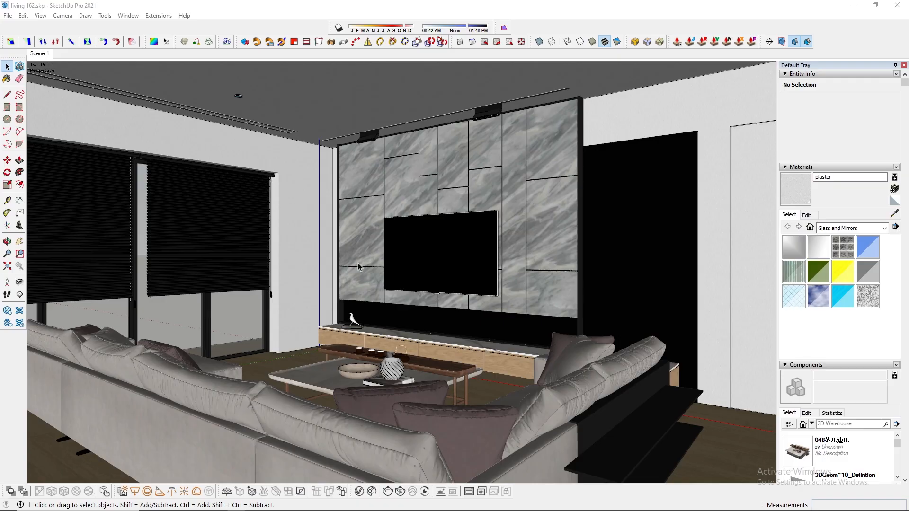
# Step: Switch to the SketchUp model, inspect the TV wall and seating area up close, and return to Scene 1
pyautogui.moveTo(358, 263)
pyautogui.mouseDown()
pyautogui.moveTo(328, 256)
pyautogui.moveTo(387, 278)
pyautogui.moveTo(304, 271)
pyautogui.moveTo(426, 314)
pyautogui.moveTo(544, 272)
pyautogui.moveTo(561, 287)
pyautogui.moveTo(116, 174)
pyautogui.mouseUp()
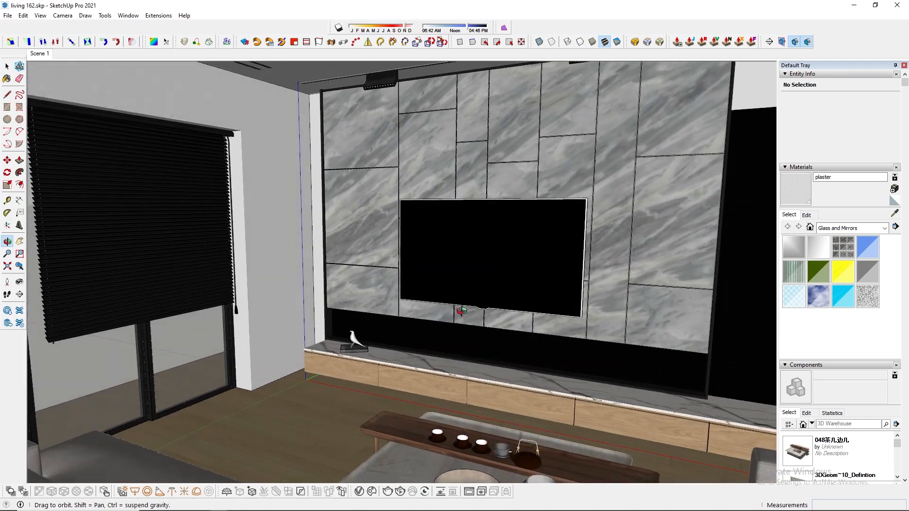
pyautogui.press('space')
pyautogui.press('o')
pyautogui.moveTo(350, 249); pyautogui.dragTo(294, 184)
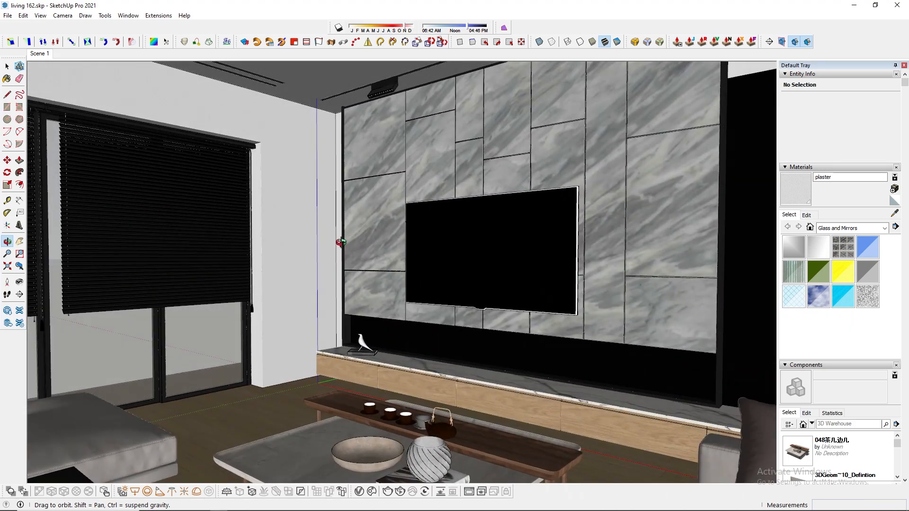
pyautogui.press('space')
pyautogui.click(38, 54)
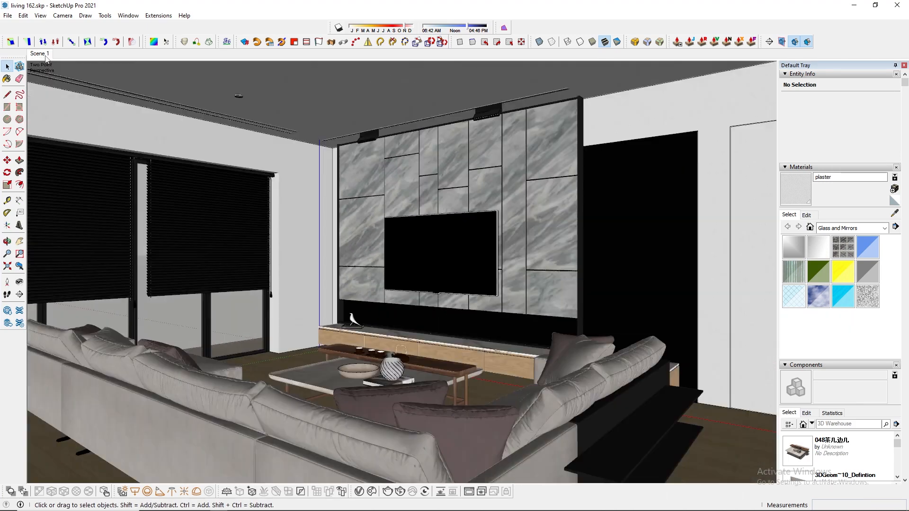
# Step: Purge all unused items from the entire model through the model info statistics
pyautogui.click(127, 15)
pyautogui.click(144, 62)
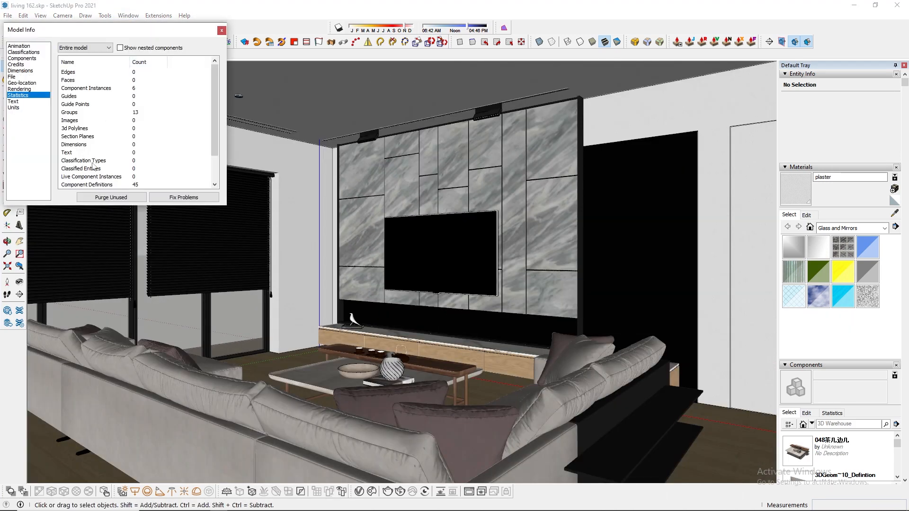
pyautogui.click(115, 199)
pyautogui.click(221, 30)
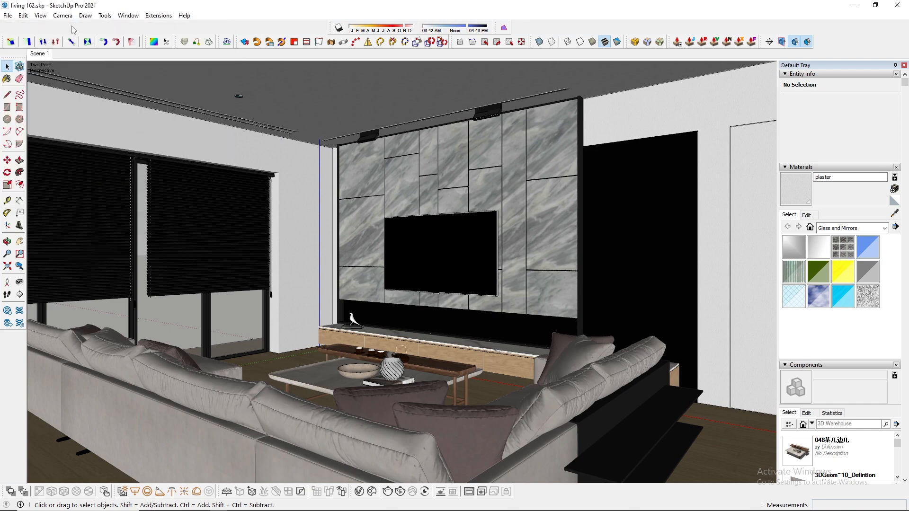
# Step: Unhide all hidden objects in the model and save the file
pyautogui.click(23, 16)
pyautogui.click(190, 183)
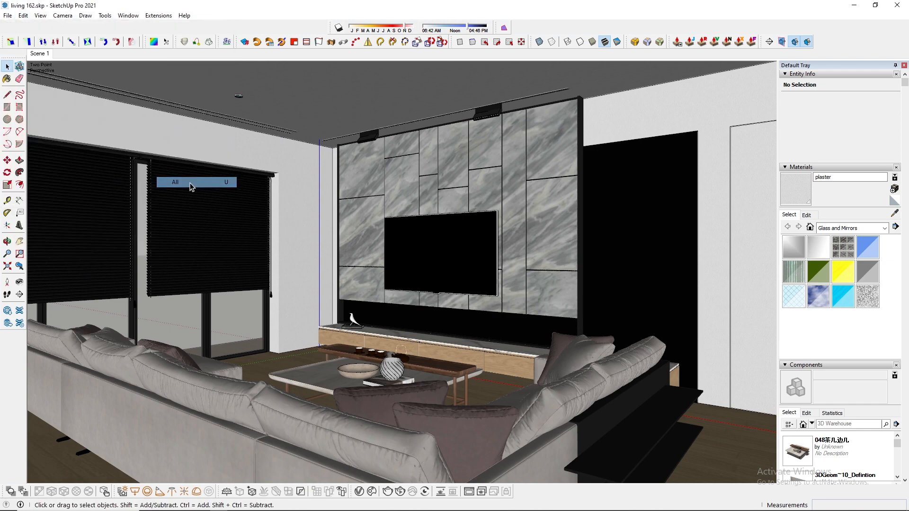
pyautogui.click(8, 16)
pyautogui.click(29, 72)
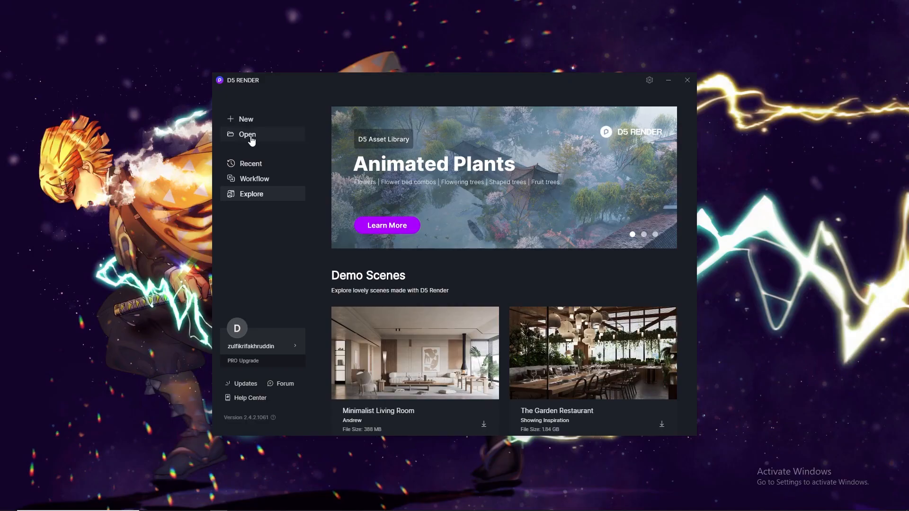
# Step: Switch to D5 Render and open the living 162 SketchUp model from the #162 living folder
pyautogui.click(251, 138)
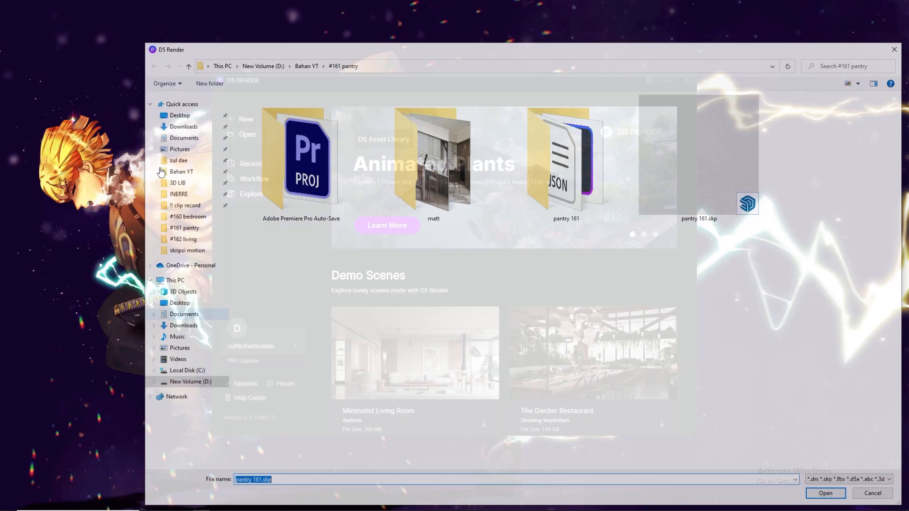
pyautogui.click(179, 238)
pyautogui.doubleClick(445, 120)
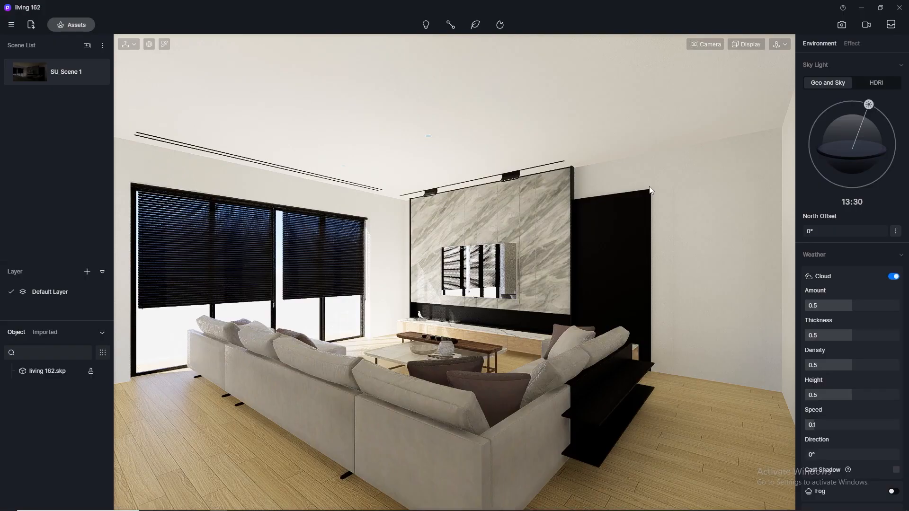
# Step: Enter image rendering mode and set the output to the 2K preset size
pyautogui.click(842, 25)
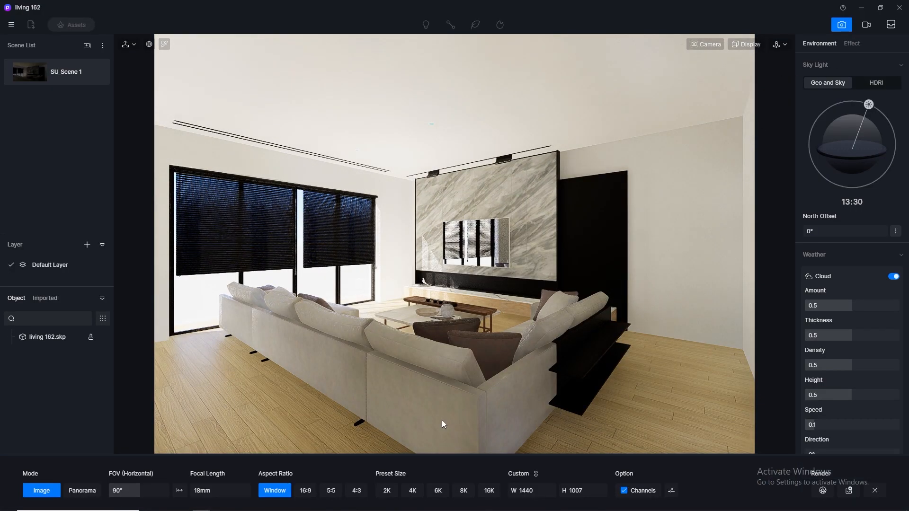
pyautogui.click(387, 491)
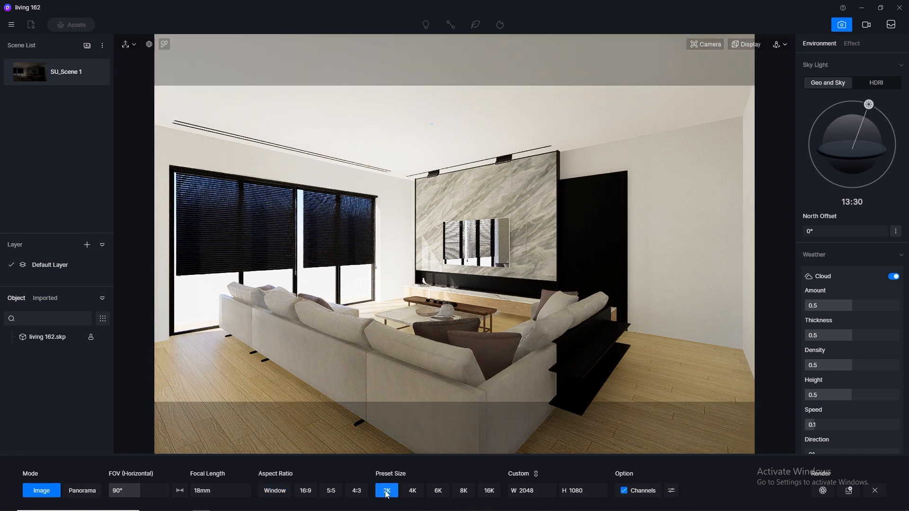
# Step: Try the camera's field of view at 80° and at 75°
pyautogui.click(716, 45)
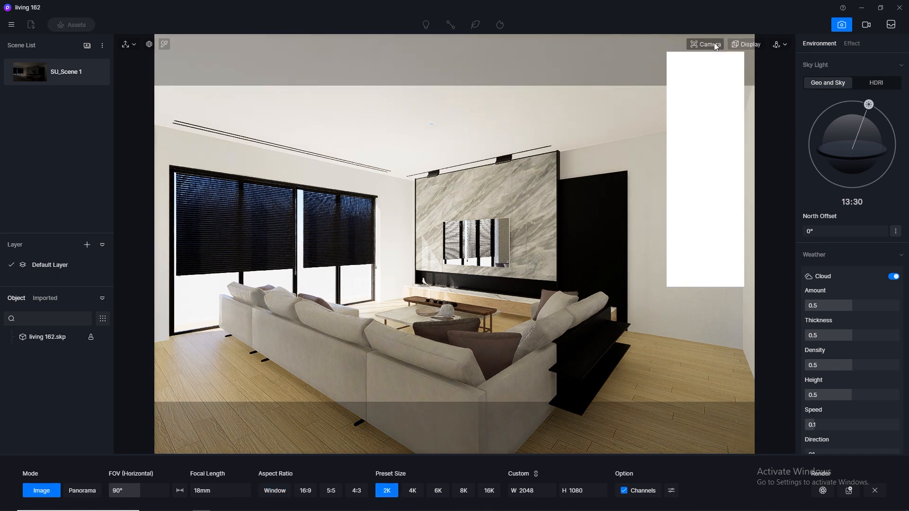
pyautogui.click(709, 110)
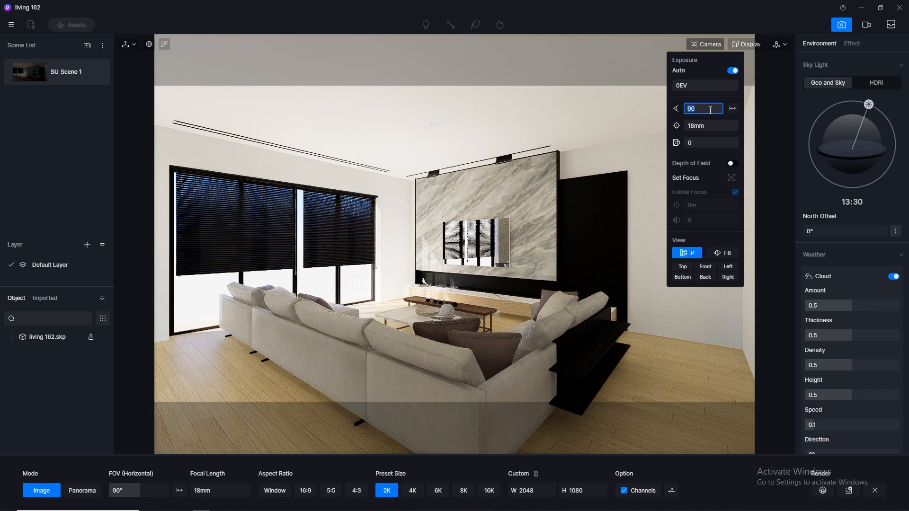
pyautogui.press('Return')
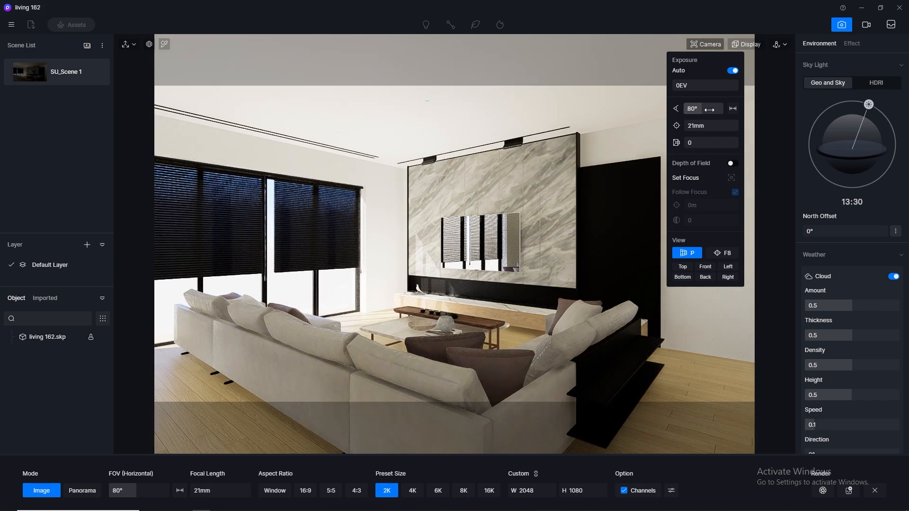
pyautogui.click(708, 110)
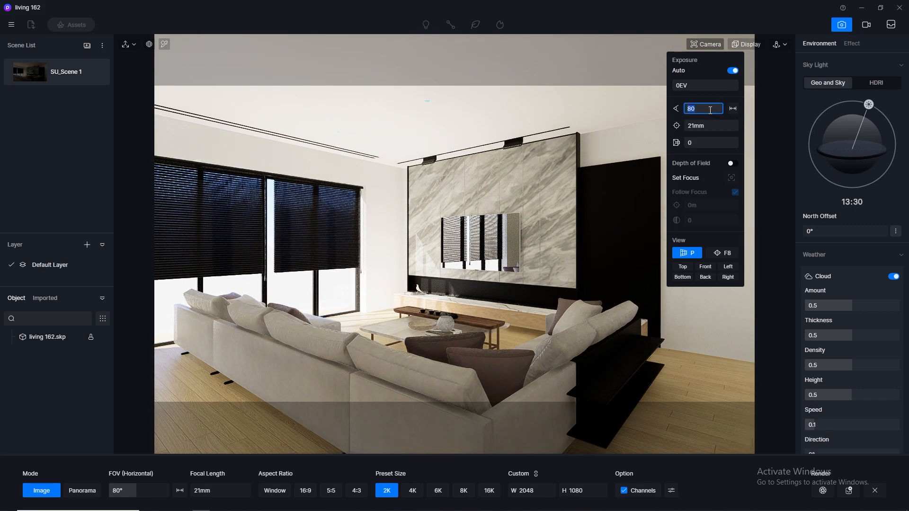
pyautogui.write('75')
pyautogui.press('Return')
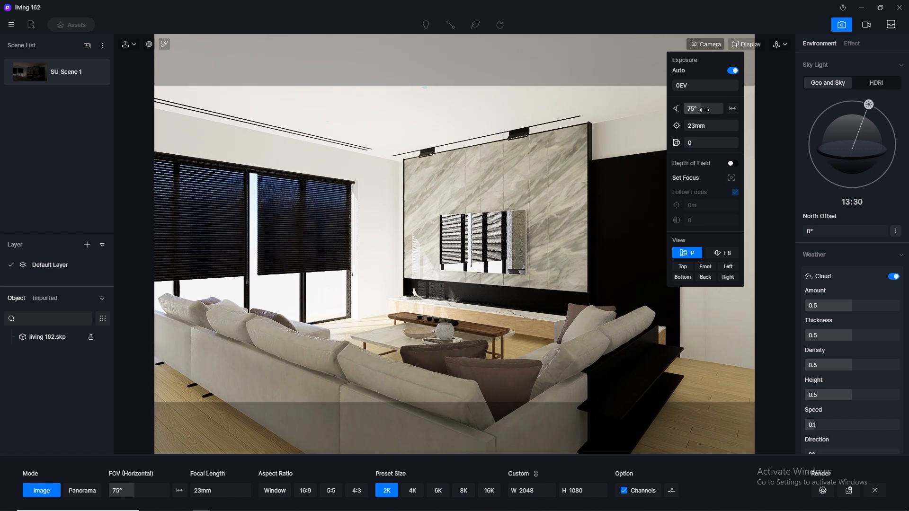
# Step: Compare the camera's field of view at 80°, 78° and 75°
pyautogui.click(705, 110)
pyautogui.press('Return')
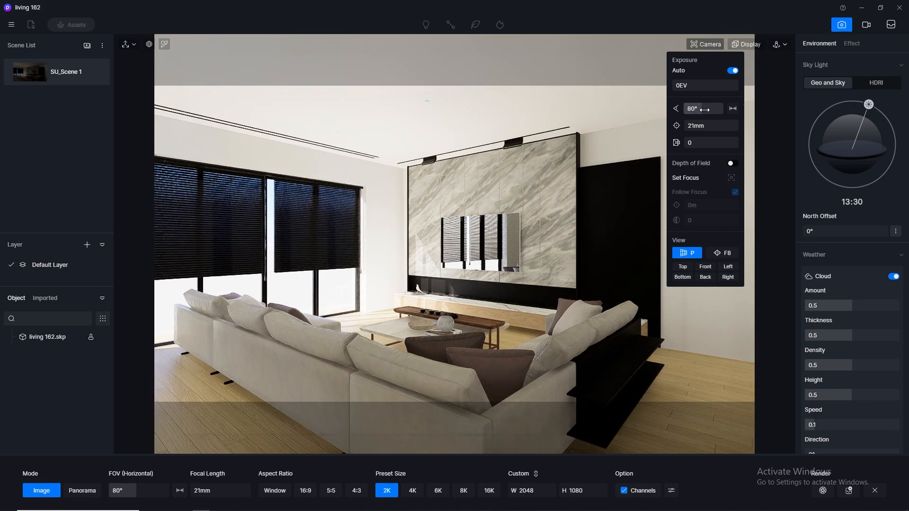
pyautogui.click(704, 110)
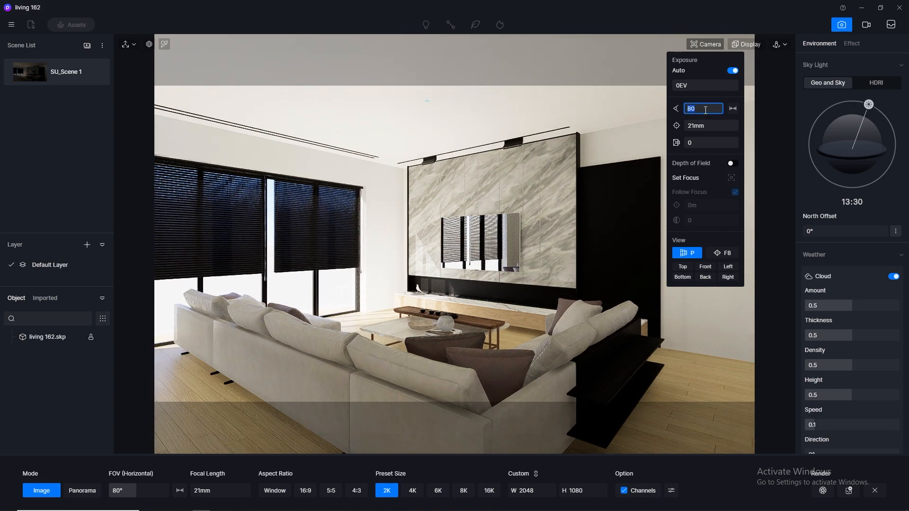
pyautogui.write('78')
pyautogui.press('Return')
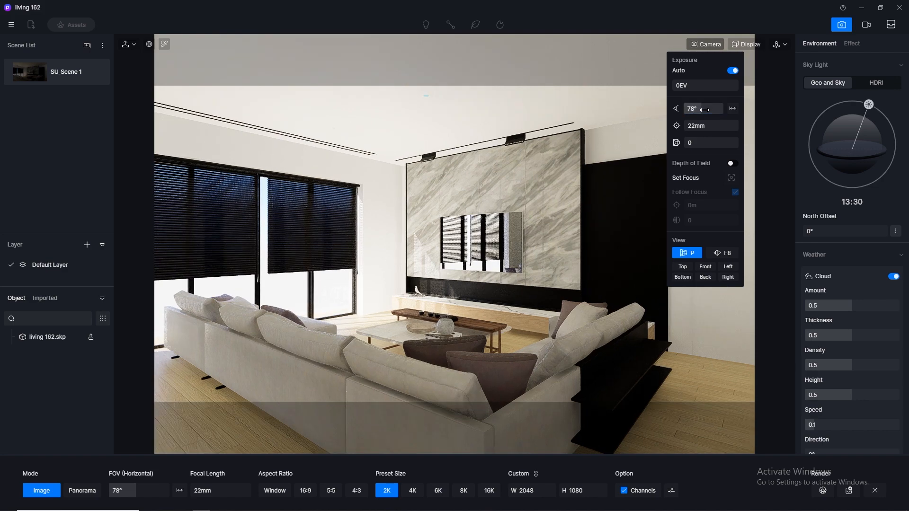
pyautogui.click(705, 110)
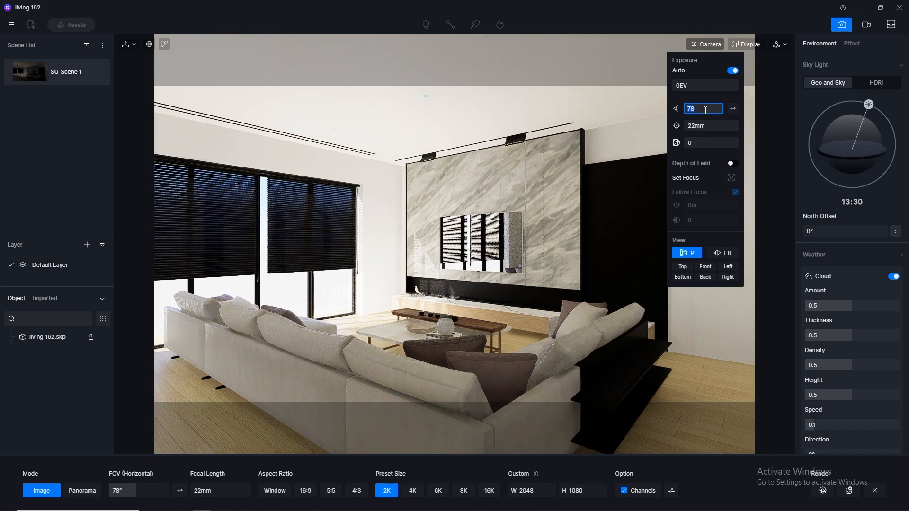
pyautogui.press('Return')
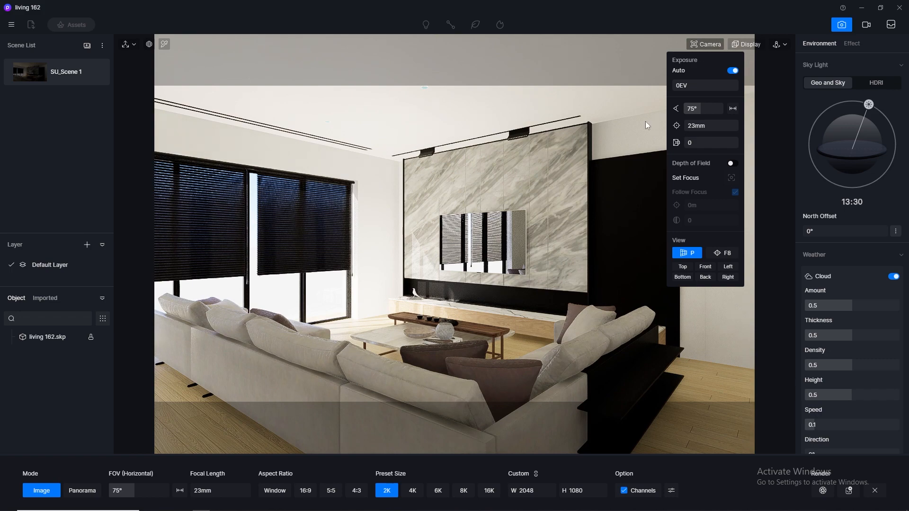
# Step: Switch the camera navigation to Fly mode and raise the camera height to 1.41 m
pyautogui.click(785, 46)
pyautogui.click(776, 74)
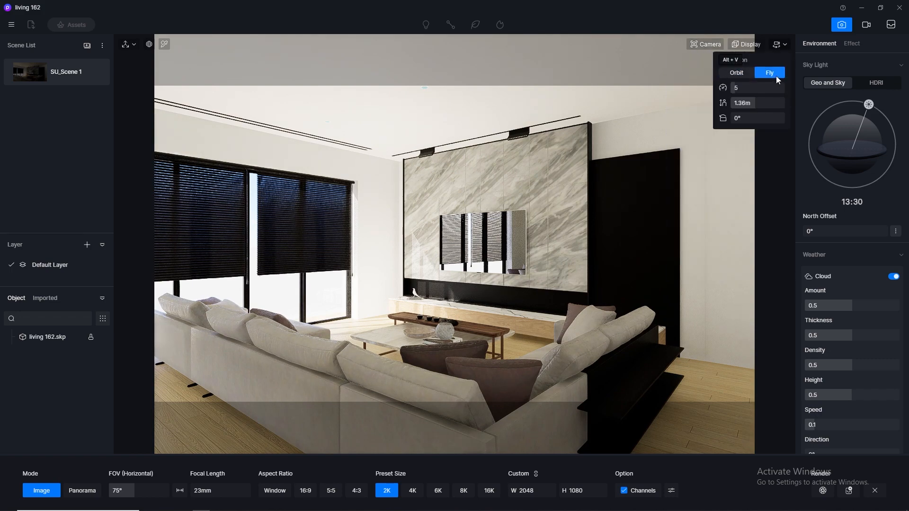
pyautogui.press('q')
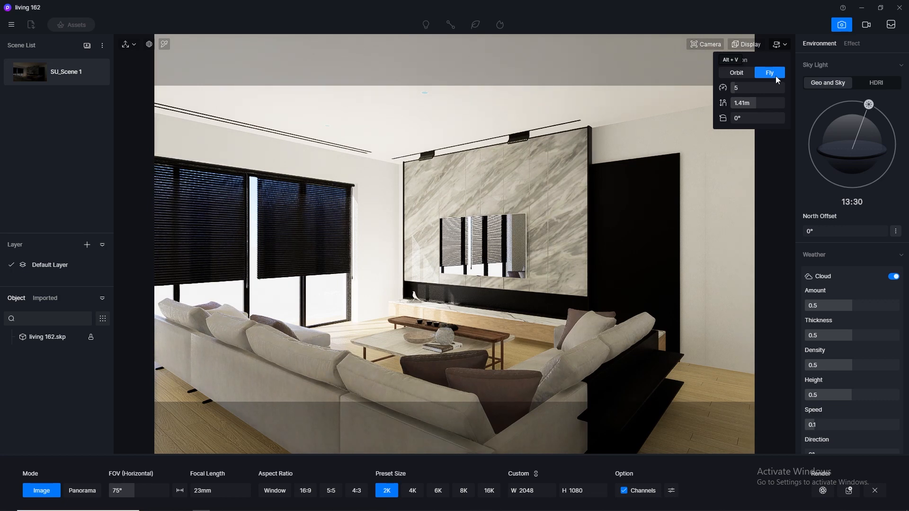
# Step: Set the camera's field of view to 85°
pyautogui.click(708, 45)
pyautogui.click(708, 104)
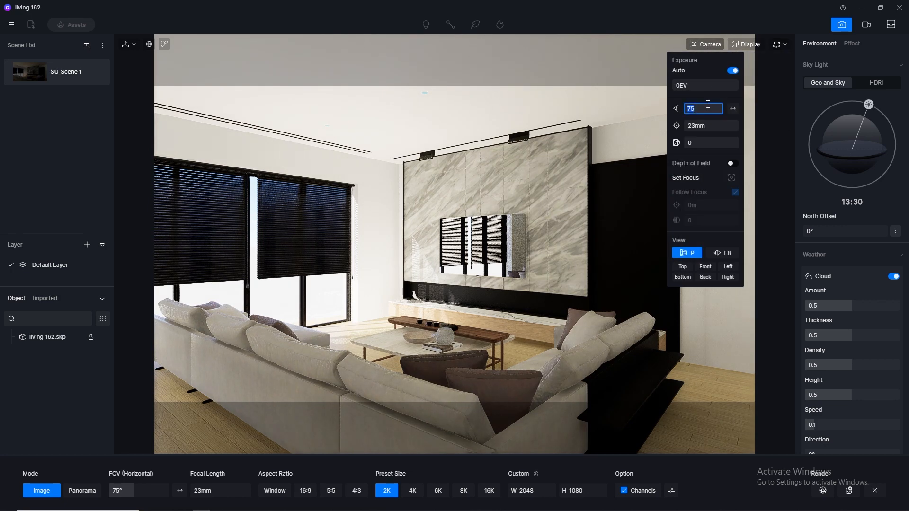
pyautogui.press('Return')
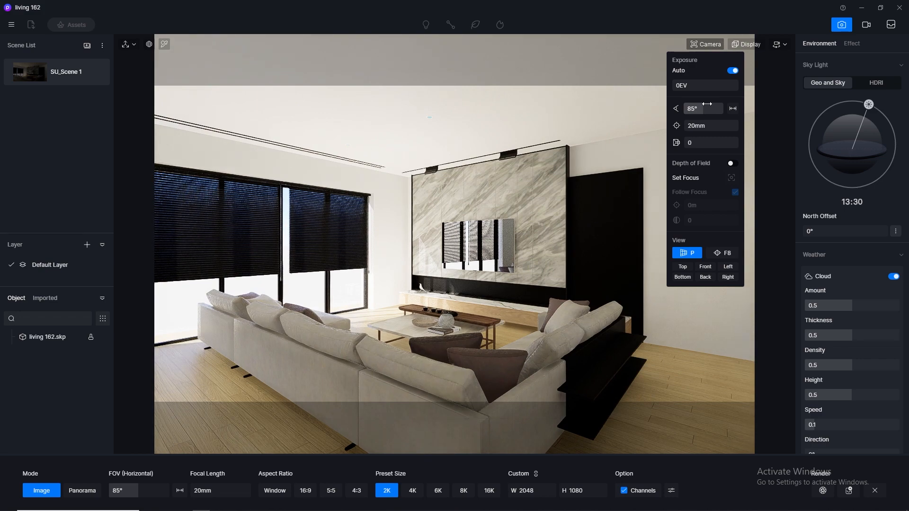
# Step: Reposition the camera low behind the sofa to frame the blinds and TV wall, and update SU_Scene 1 with this view
pyautogui.press('e')
pyautogui.press('q')
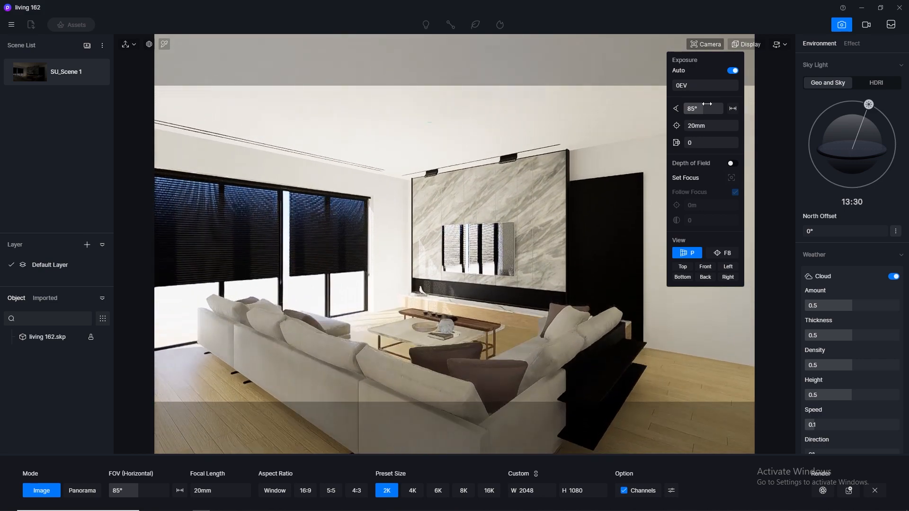
pyautogui.press('w')
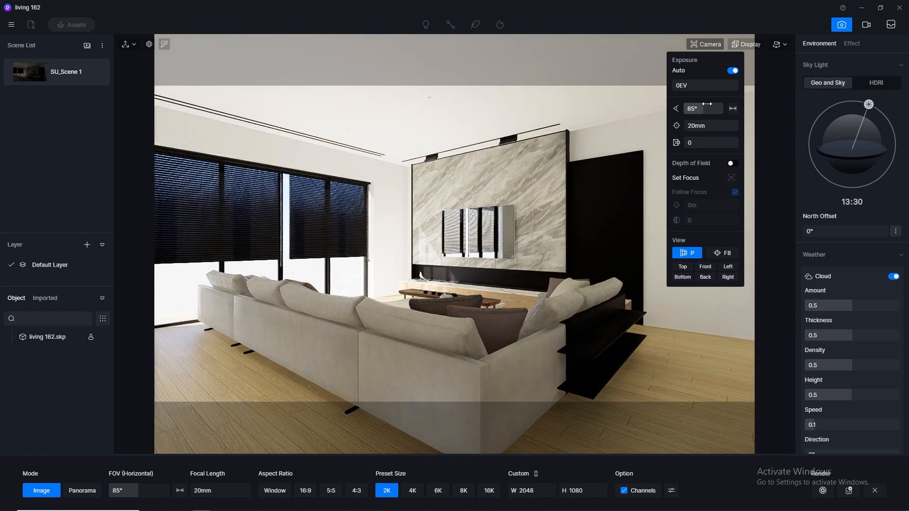
pyautogui.press('w')
pyautogui.press('w')
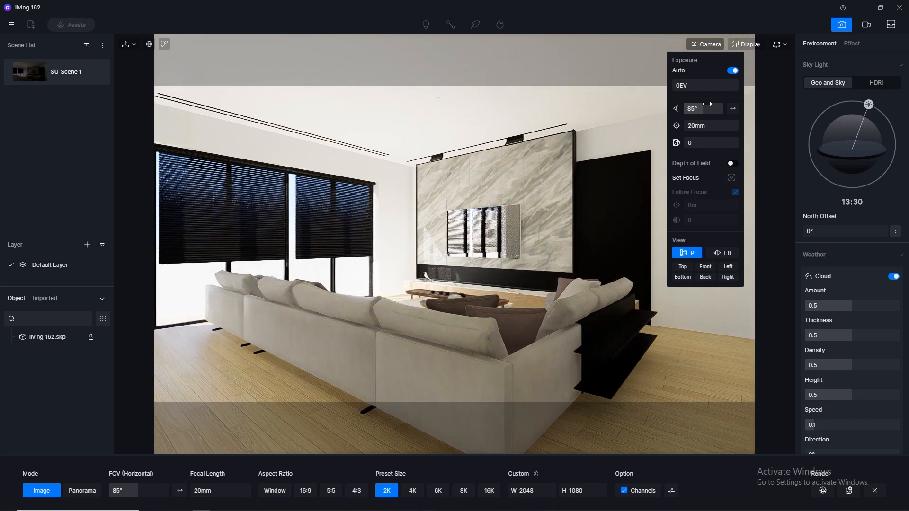
pyautogui.press('s')
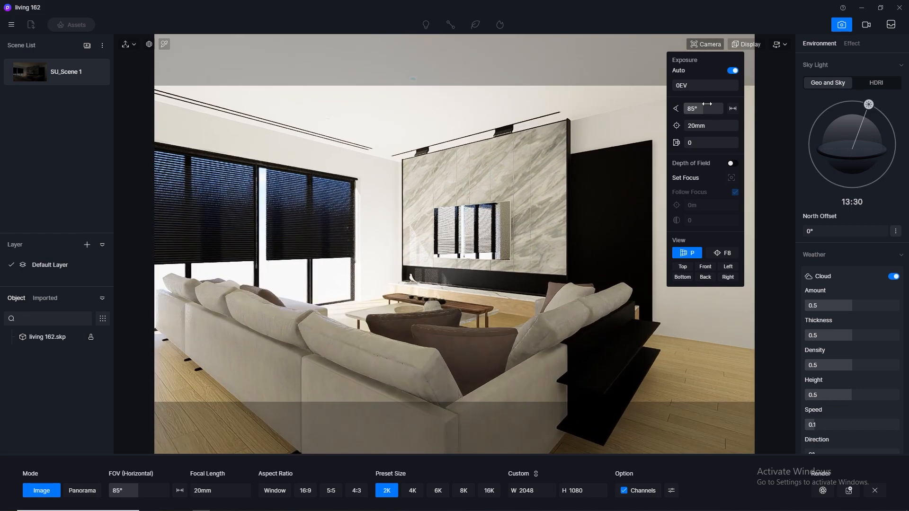
pyautogui.press('w')
pyautogui.press('w')
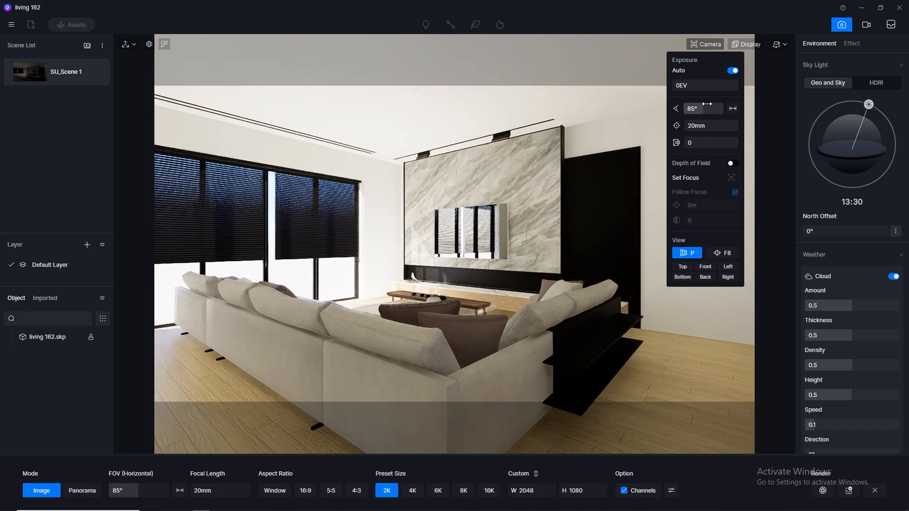
pyautogui.press('w')
pyautogui.press('w')
pyautogui.press('w')
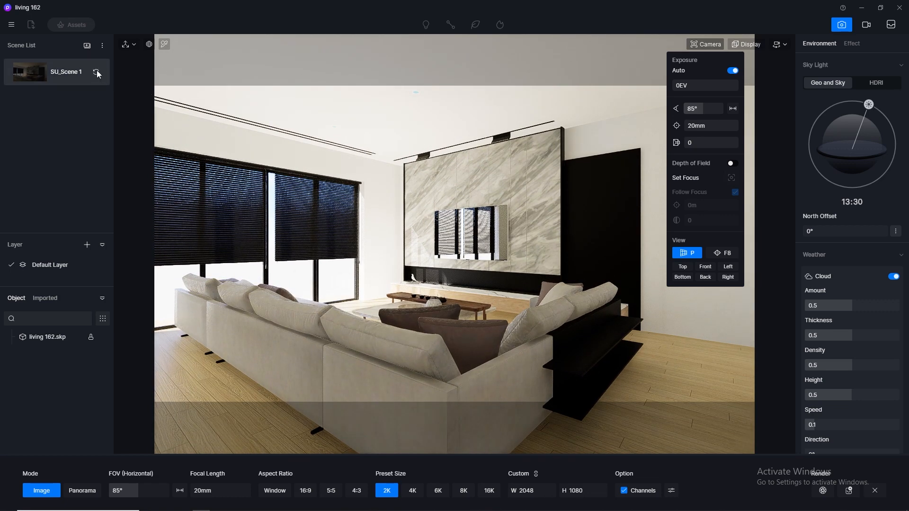
pyautogui.click(96, 71)
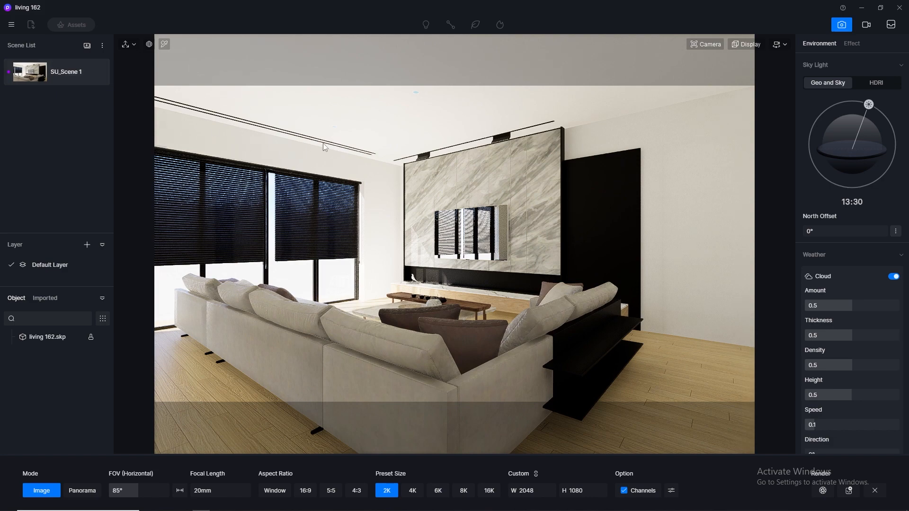
# Step: Compare camera positions closer to and farther from the TV wall, and restore the saved SU_Scene 1 view
pyautogui.scroll(4, 323, 146)
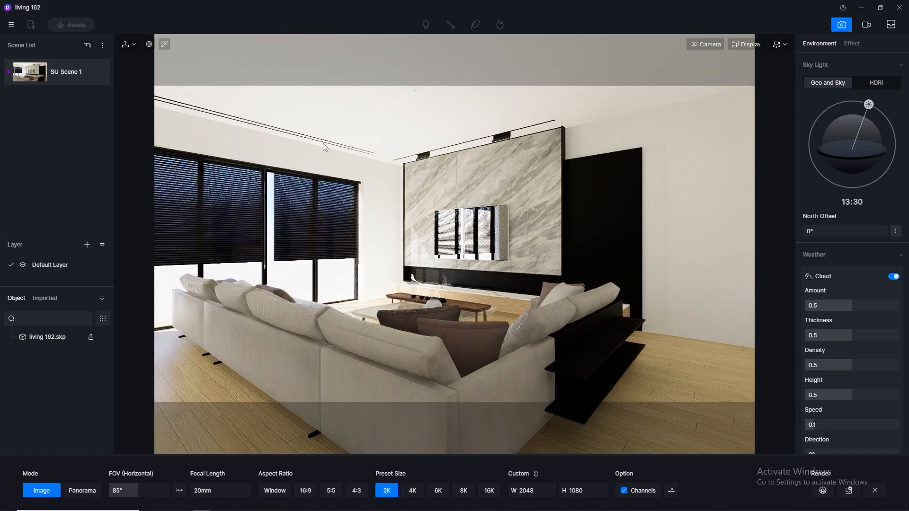
pyautogui.scroll(-3, 323, 144)
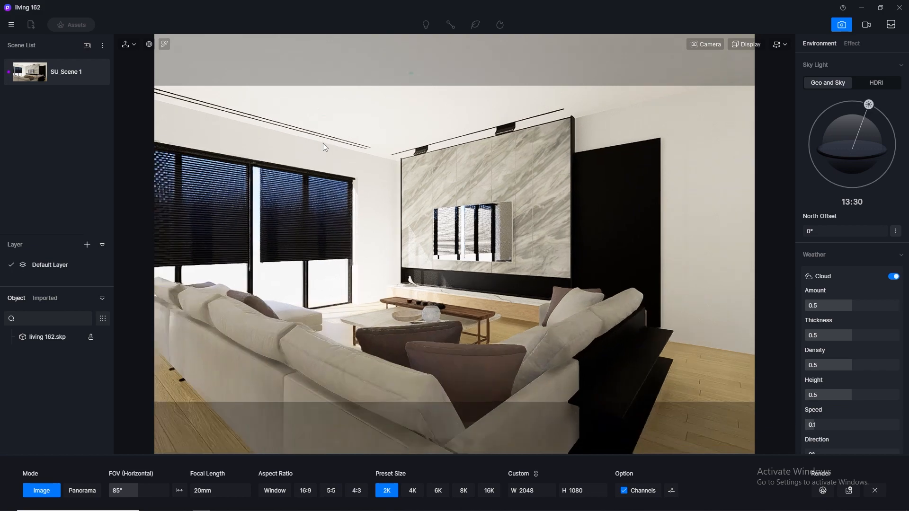
pyautogui.scroll(2, 324, 143)
pyautogui.scroll(-3, 323, 147)
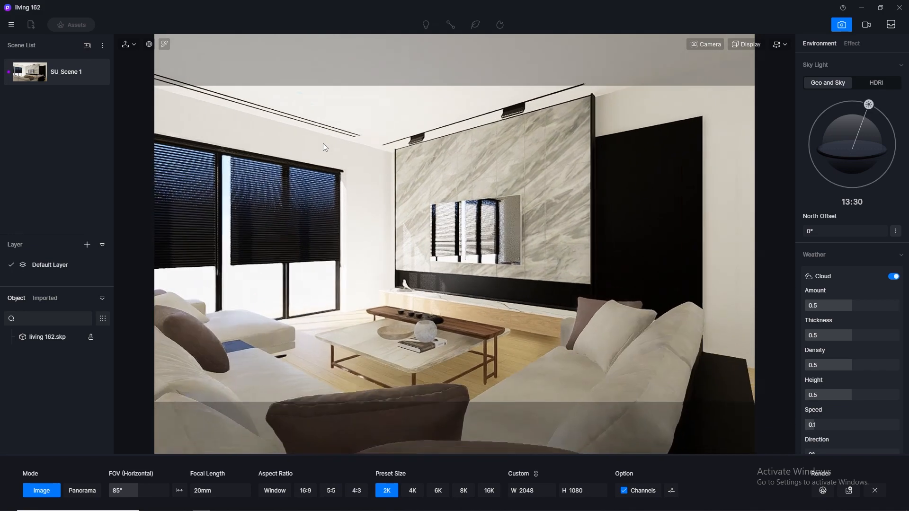
pyautogui.scroll(2, 323, 147)
pyautogui.scroll(-1, 322, 143)
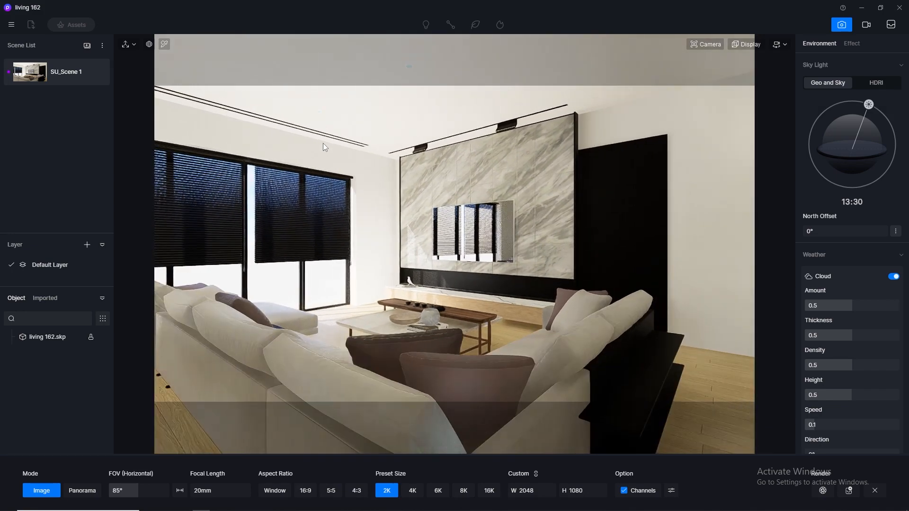
pyautogui.scroll(-2, 322, 143)
pyautogui.scroll(2, 488, 147)
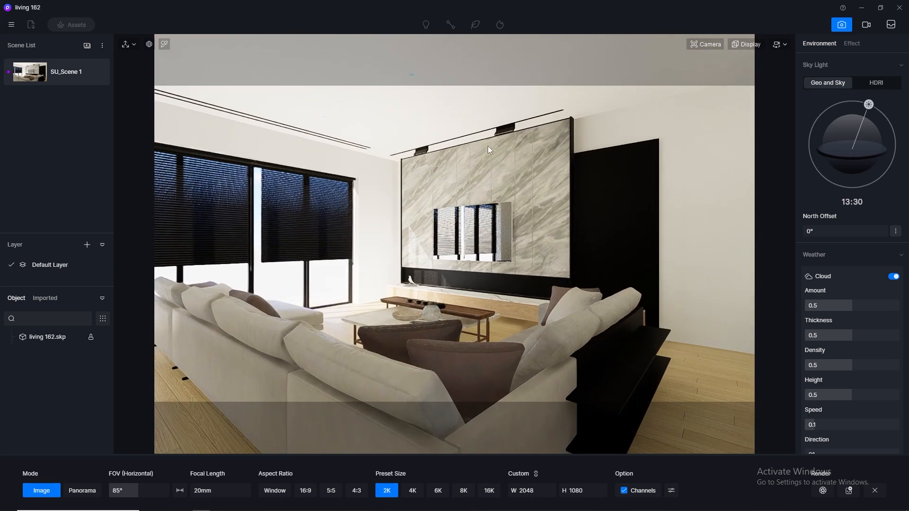
pyautogui.click(33, 75)
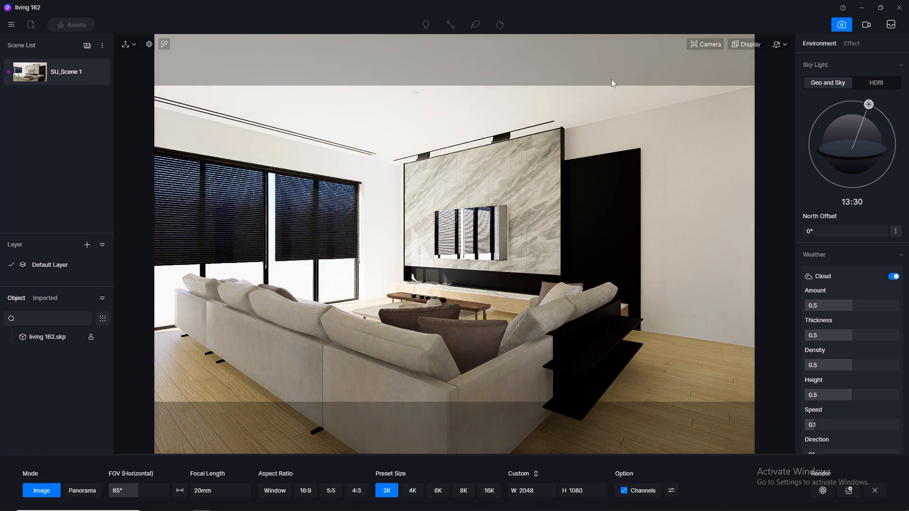
# Step: Leave image rendering mode, sample the parquet floor material, and reuse its base color map as the normal map
pyautogui.click(847, 27)
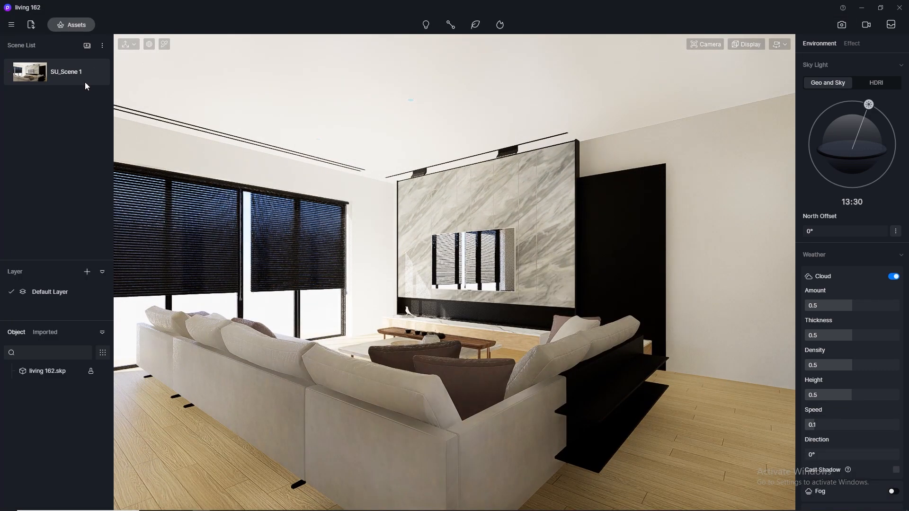
pyautogui.click(164, 44)
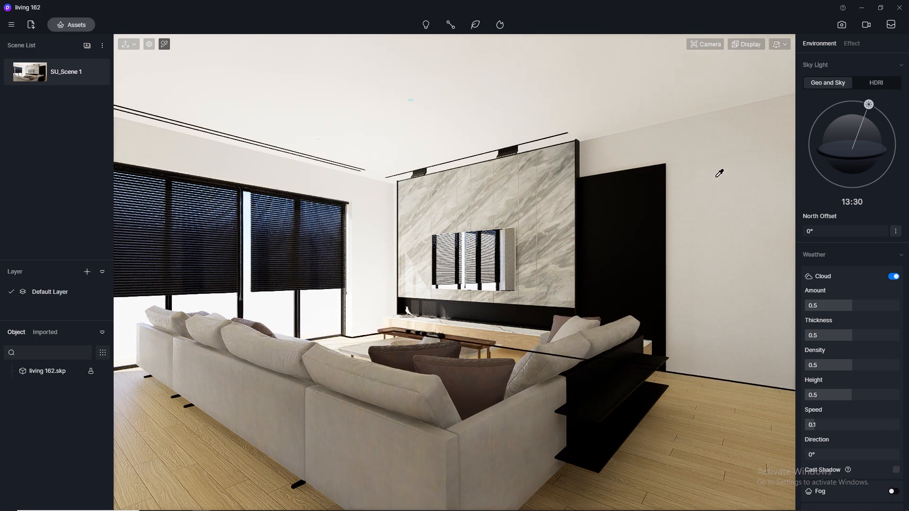
pyautogui.click(712, 441)
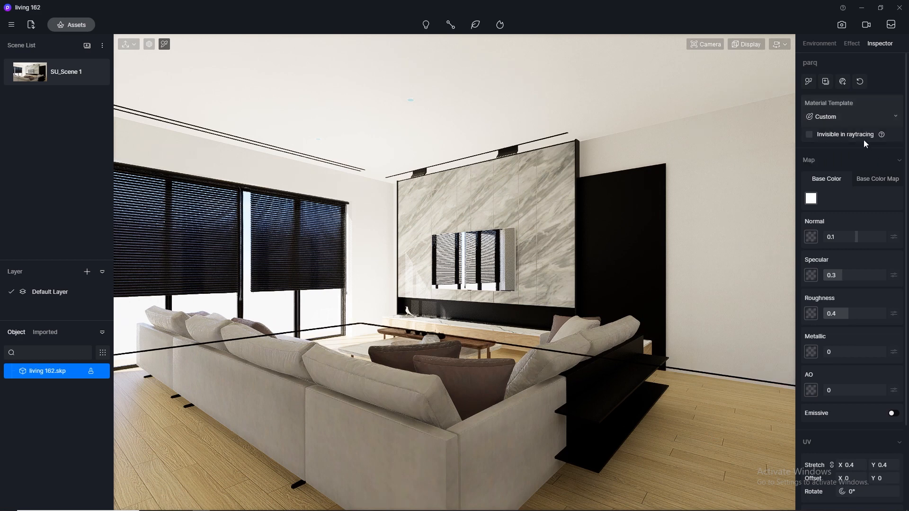
pyautogui.click(876, 178)
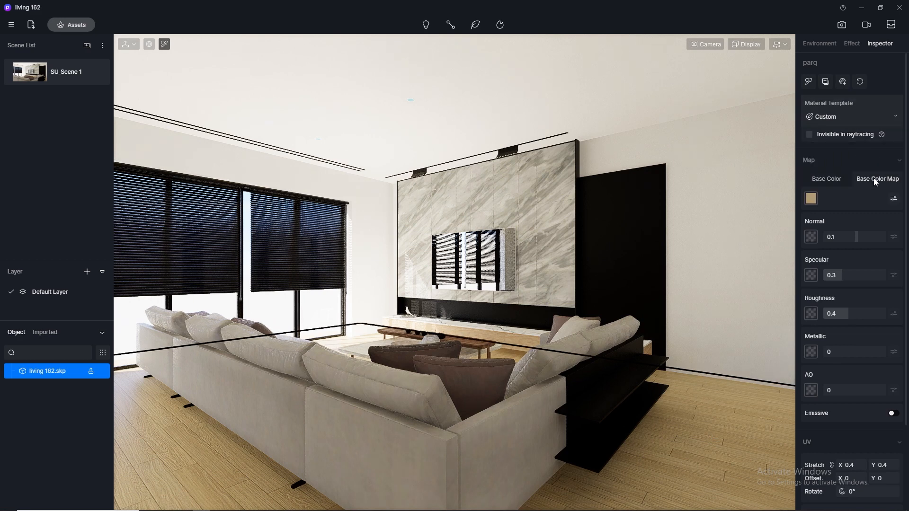
pyautogui.click(809, 199)
pyautogui.click(811, 237)
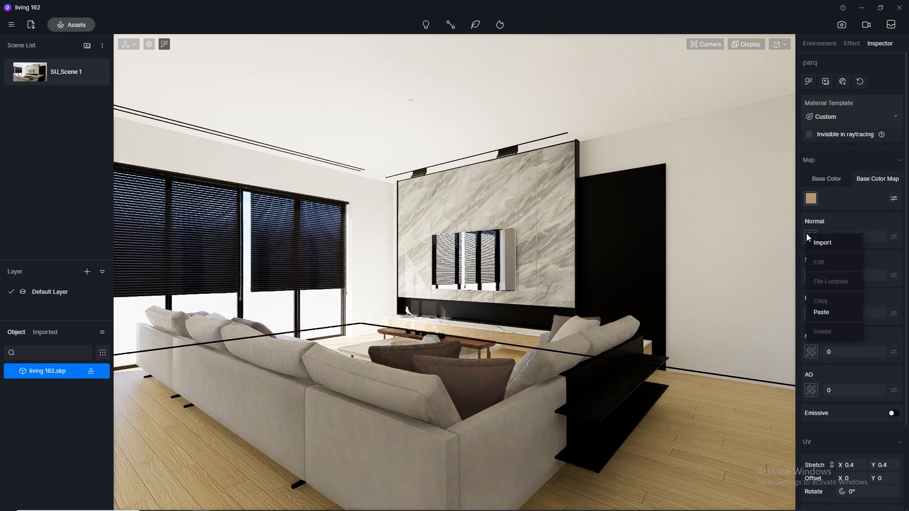
pyautogui.click(824, 313)
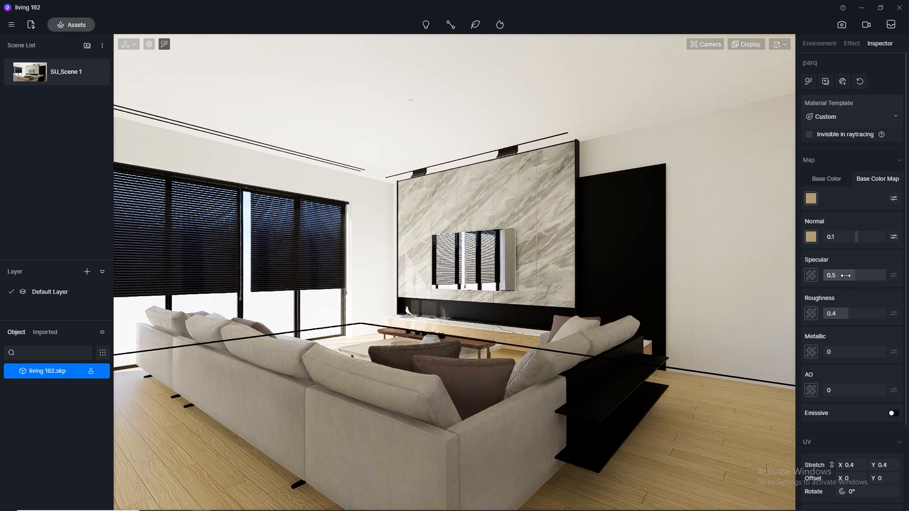
# Step: Set the parquet floor material's specular to 0.5 and roughness to 0.3
pyautogui.click(844, 314)
pyautogui.write('0.3')
pyautogui.press('Return')
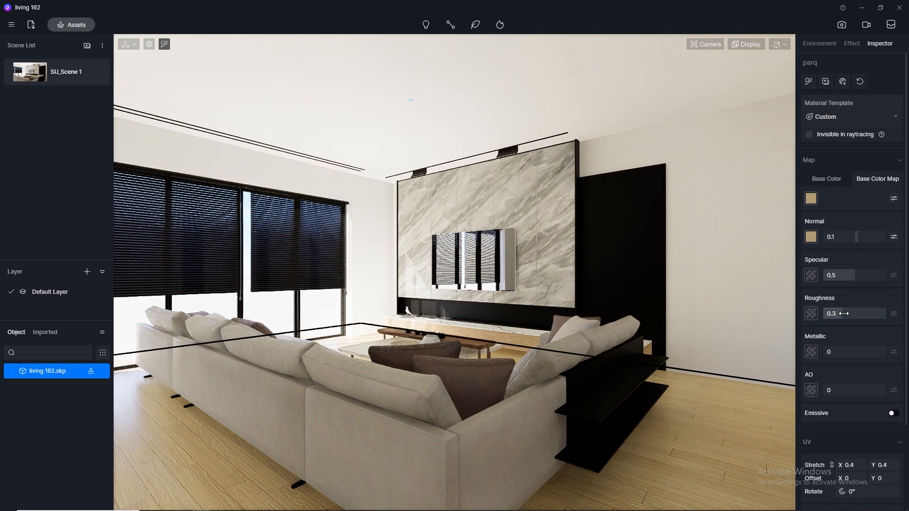
# Step: Set the marble TV wall material's specular to 0.5, roughness to 0.1 and normal to 0
pyautogui.click(538, 177)
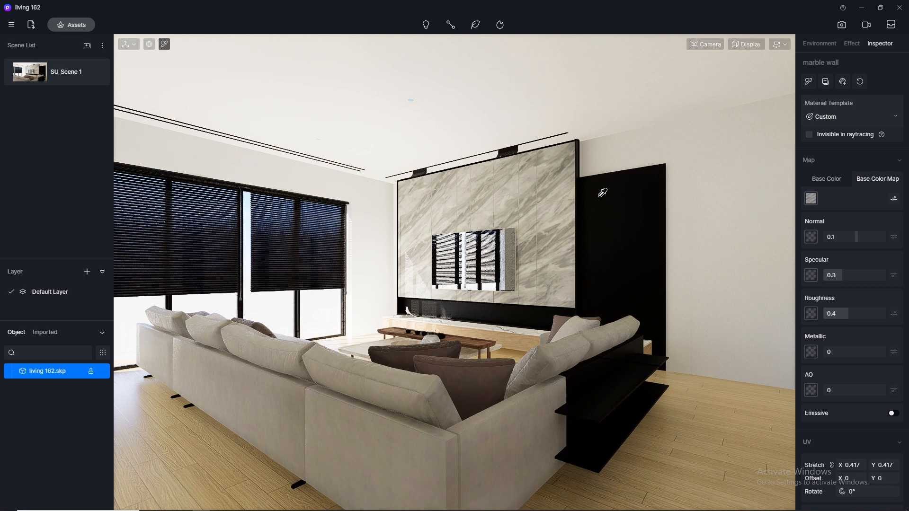
pyautogui.moveTo(836, 278); pyautogui.dragTo(846, 278)
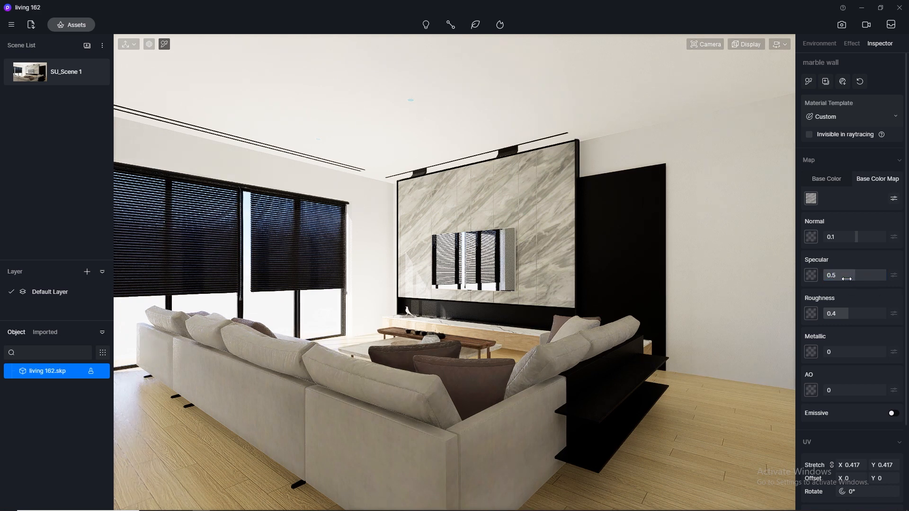
pyautogui.click(844, 313)
pyautogui.write('0.')
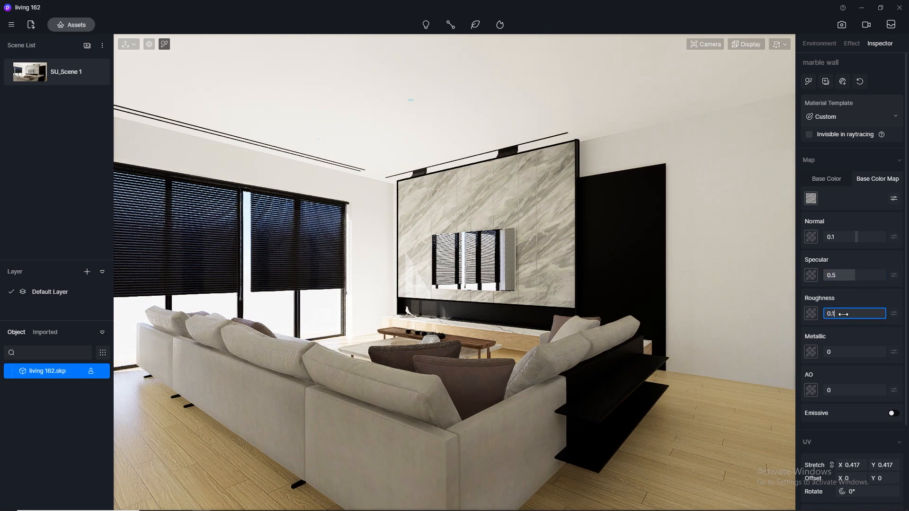
pyautogui.write('1')
pyautogui.click(848, 235)
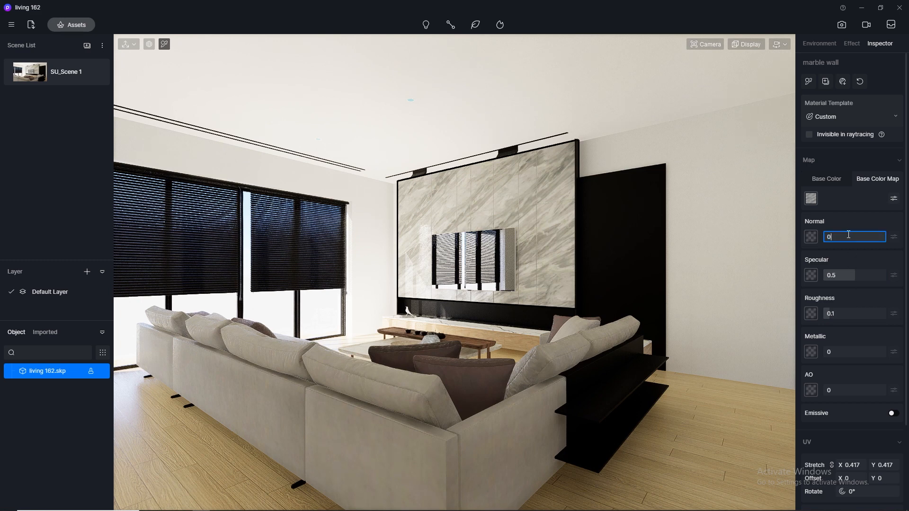
pyautogui.press('Return')
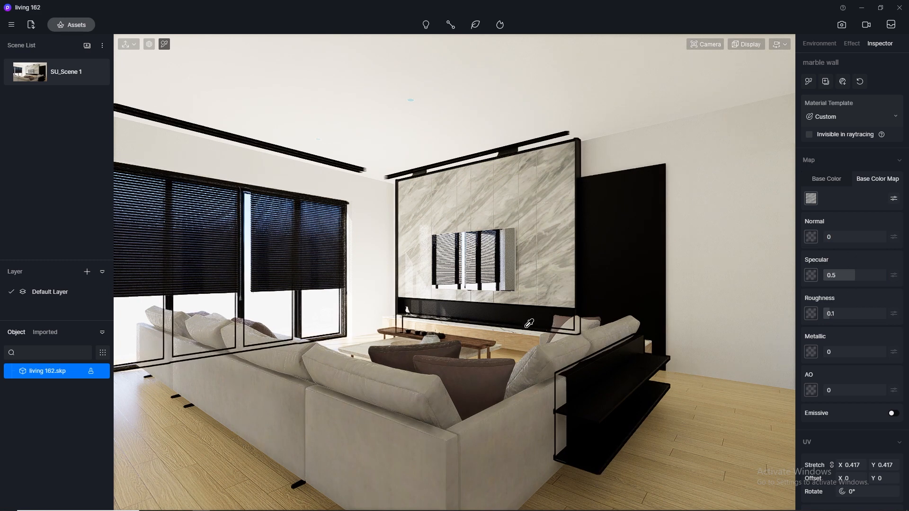
# Step: Set the marble top material of the TV console to normal 0, specular 0.5 and roughness 0.1
pyautogui.click(528, 326)
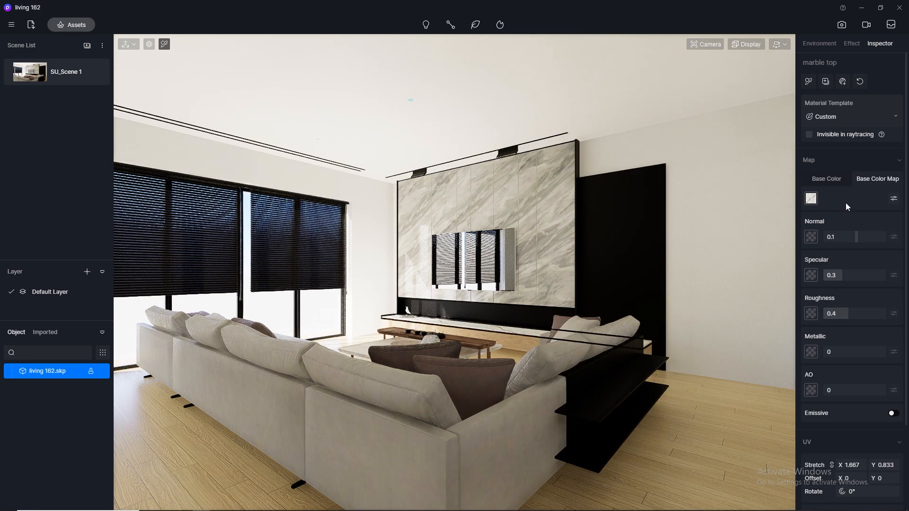
pyautogui.click(840, 237)
pyautogui.write('0')
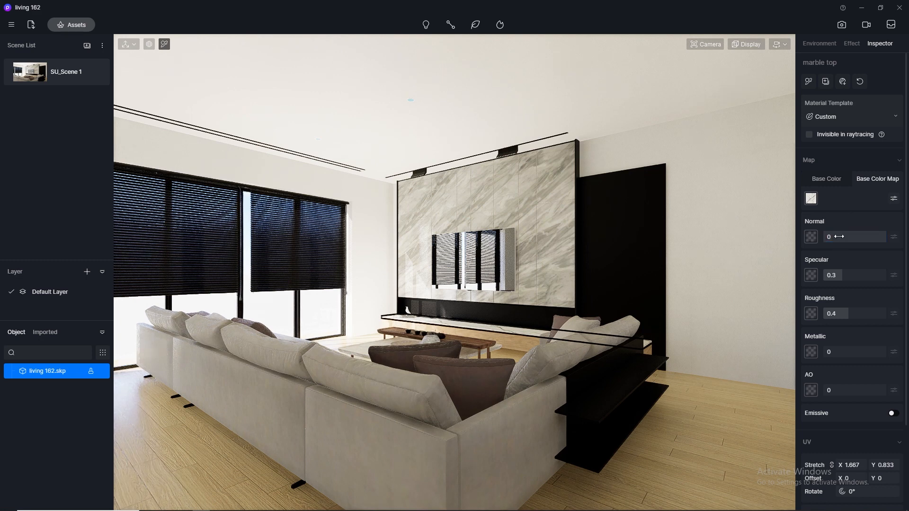
pyautogui.press('Return')
pyautogui.click(854, 275)
pyautogui.write('0.5')
pyautogui.press('Return')
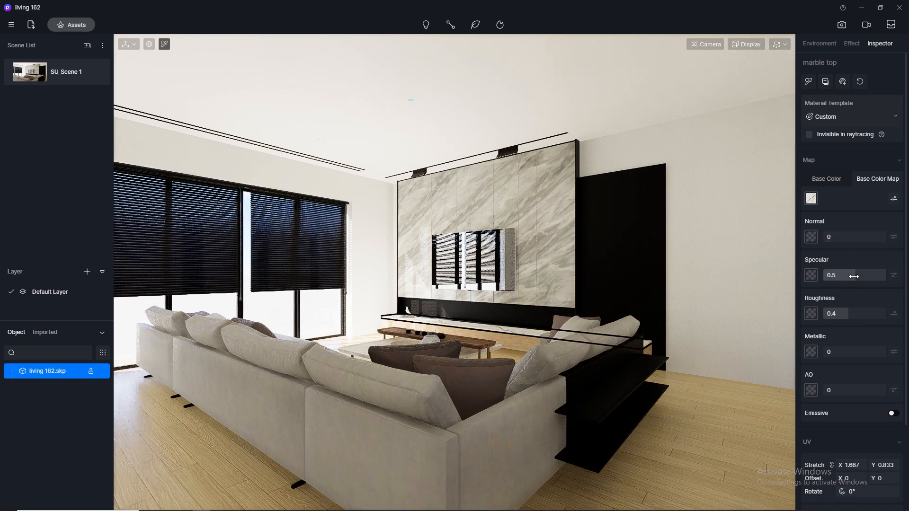
pyautogui.click(854, 313)
pyautogui.write('0.1')
pyautogui.press('Return')
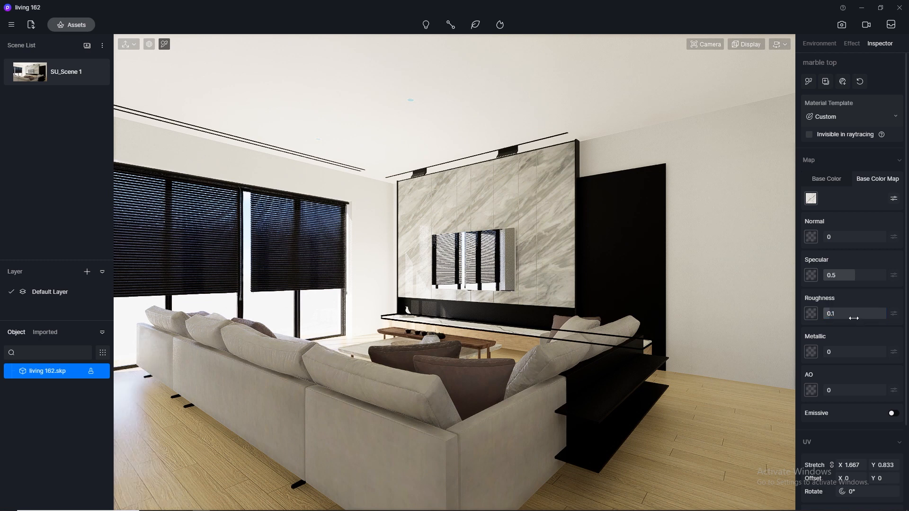
# Step: Set the TV screen glass material's roughness to 0.1 and specular to 0.1
pyautogui.click(496, 253)
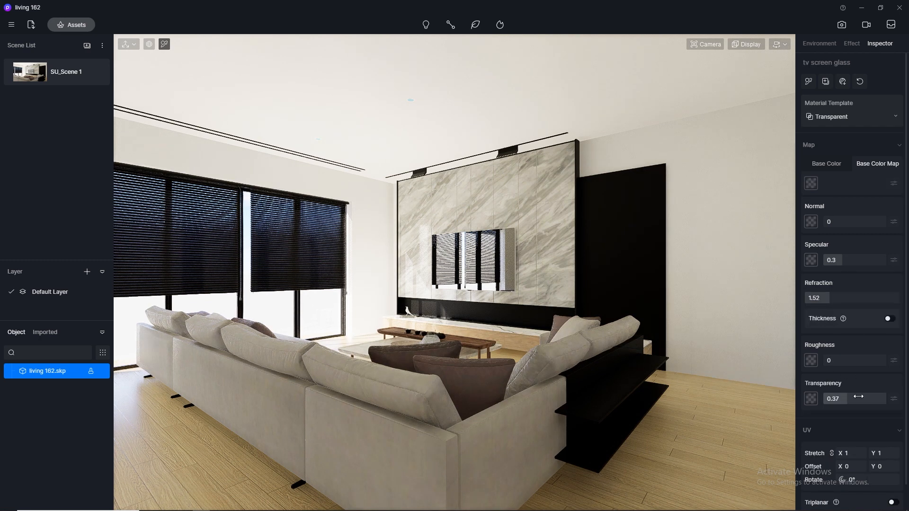
pyautogui.click(838, 355)
pyautogui.write('0.')
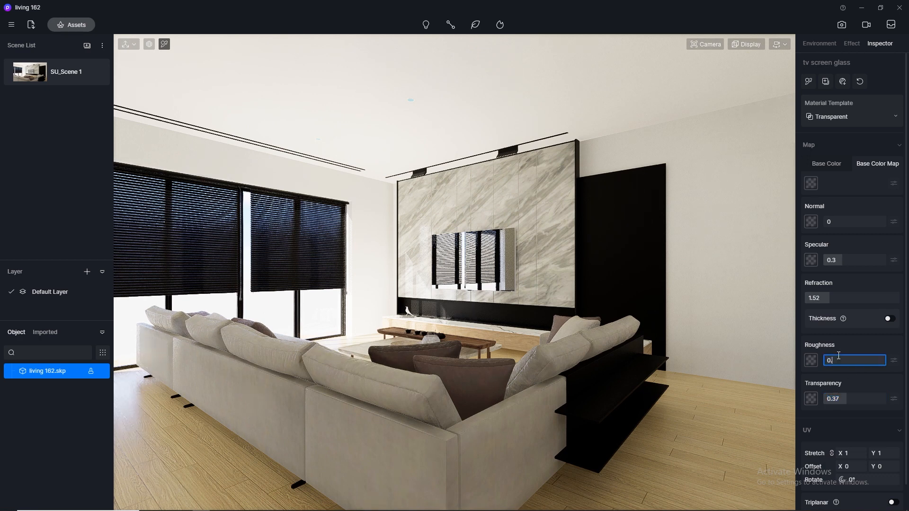
pyautogui.write('1')
pyautogui.press('Return')
pyautogui.click(841, 260)
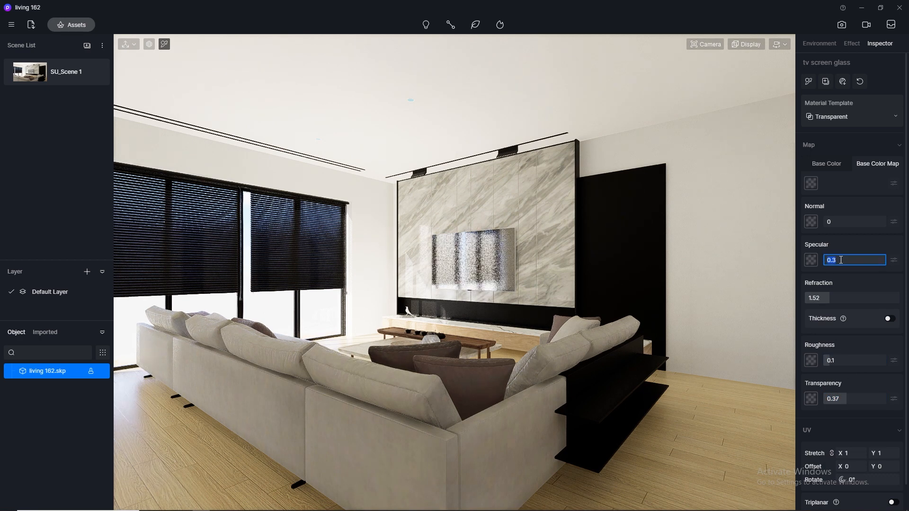
pyautogui.write('0.1')
pyautogui.press('Return')
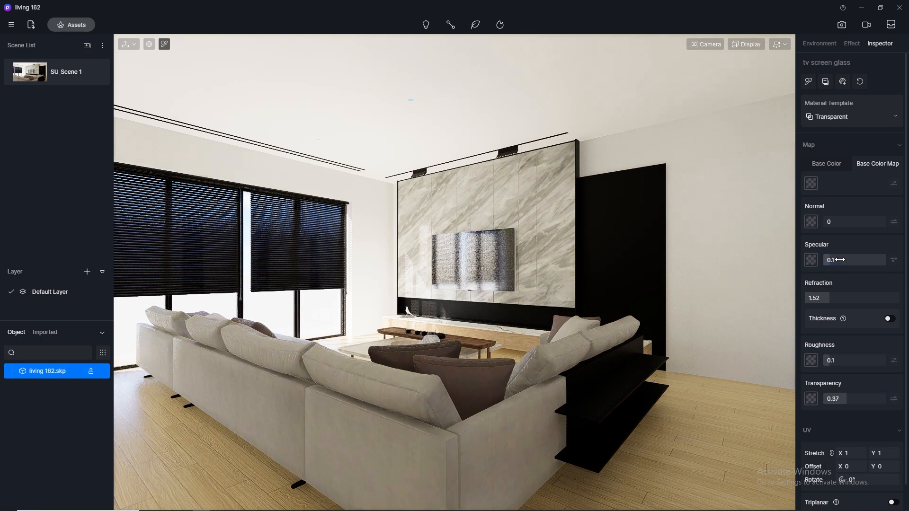
# Step: Set the black panel material beside the marble wall to normal 0, specular 0.5 and roughness 0.1
pyautogui.click(621, 243)
pyautogui.click(836, 238)
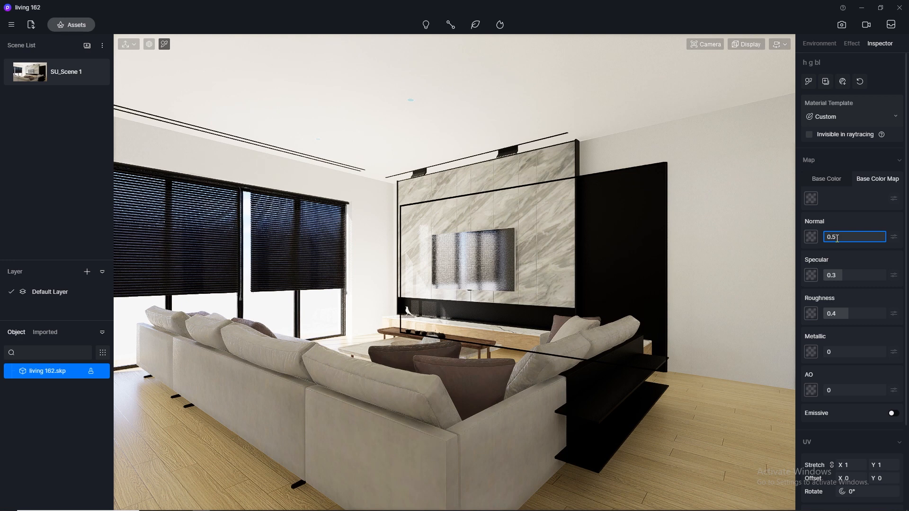
pyautogui.write('0')
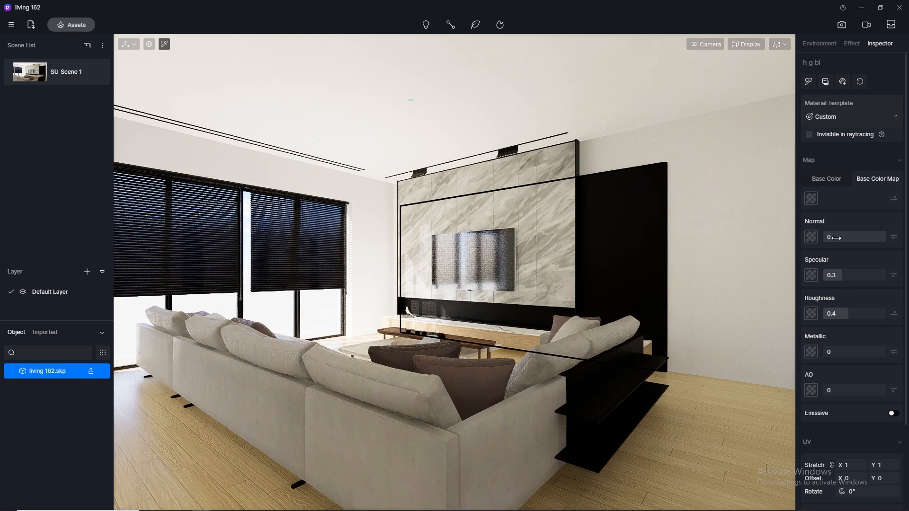
pyautogui.click(836, 276)
pyautogui.write('0.5')
pyautogui.press('Return')
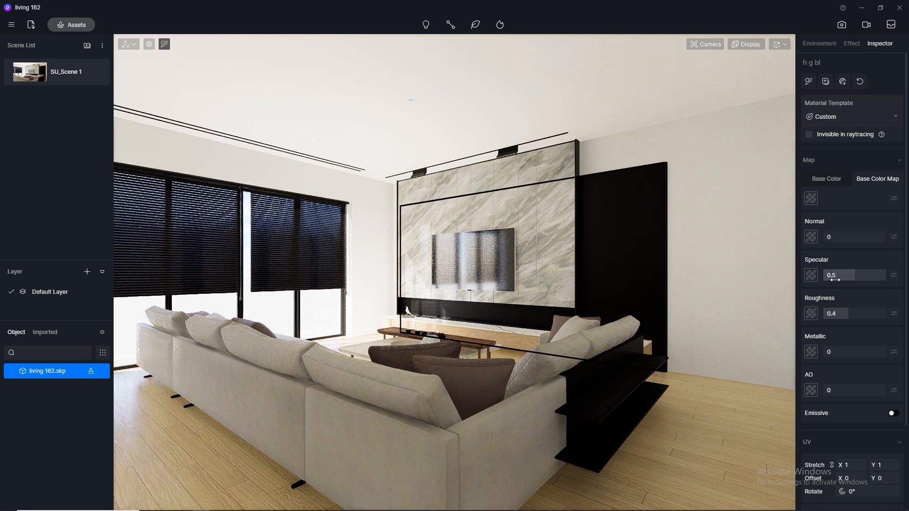
pyautogui.click(842, 314)
pyautogui.write('0.1')
pyautogui.press('Return')
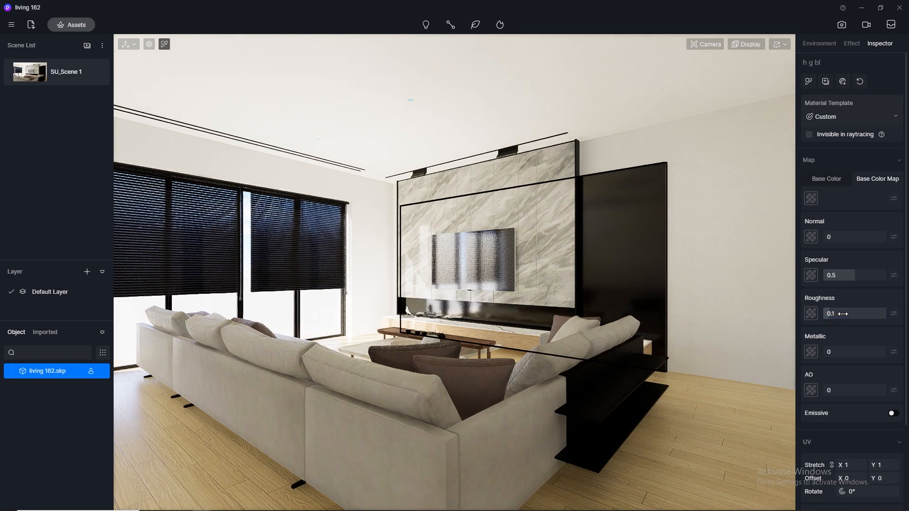
# Step: Try specular values of 0.89 and 1 on the black panel material, and return it to 0.5
pyautogui.click(879, 275)
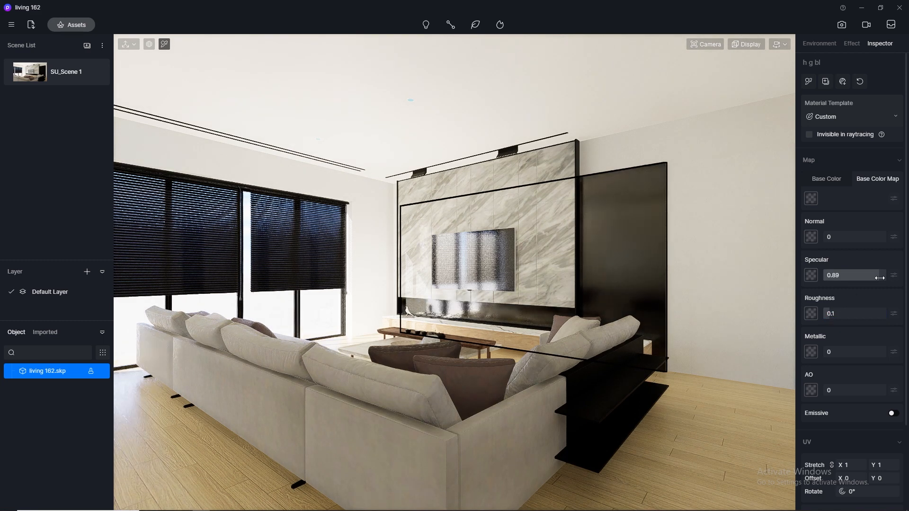
pyautogui.moveTo(880, 278); pyautogui.dragTo(887, 278)
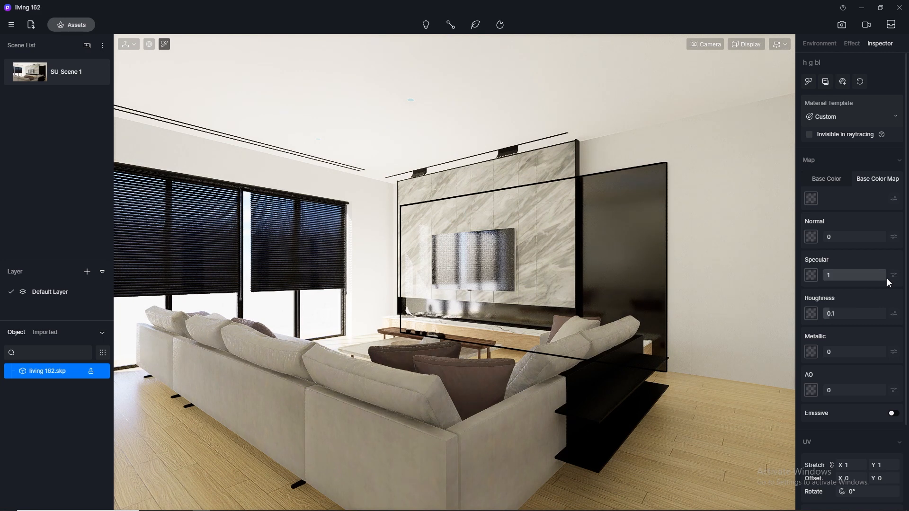
pyautogui.doubleClick(847, 280)
pyautogui.write('0.5')
pyautogui.press('Return')
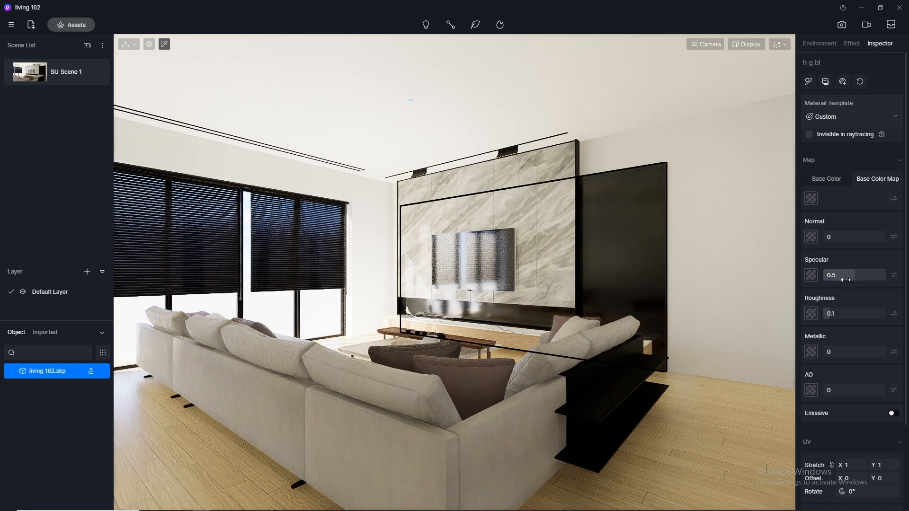
# Step: Reduce the black panel material's roughness to 0.01
pyautogui.doubleClick(843, 314)
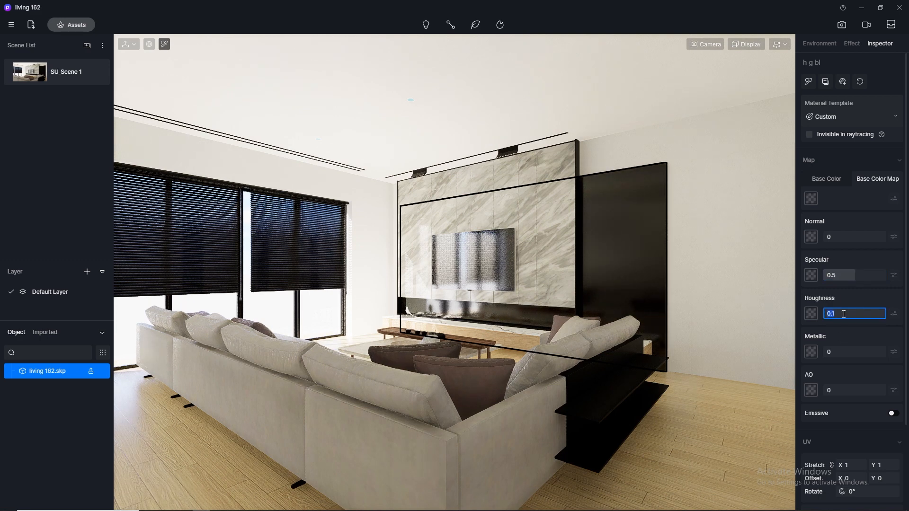
pyautogui.write('0.0')
pyautogui.press('Return')
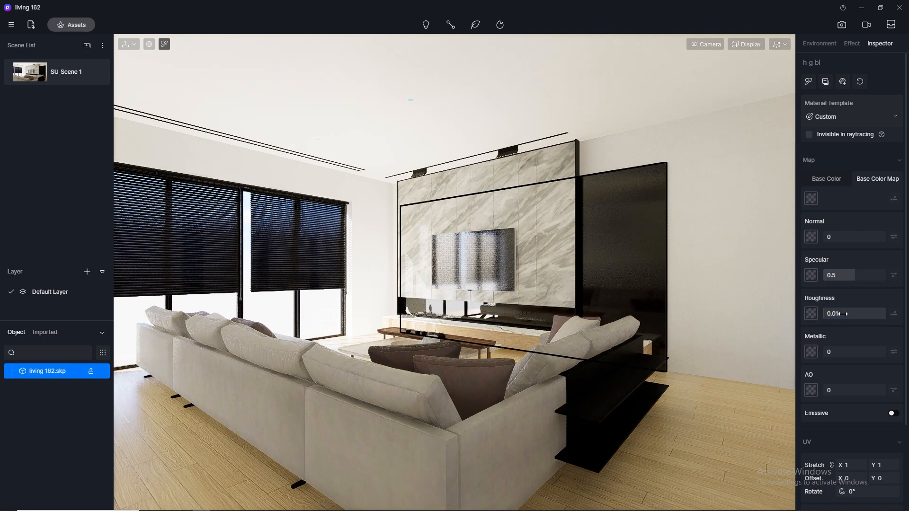
# Step: Try a roughness of 0.05 on the black panel material, and settle on 0.1
pyautogui.doubleClick(843, 314)
pyautogui.write('0.0')
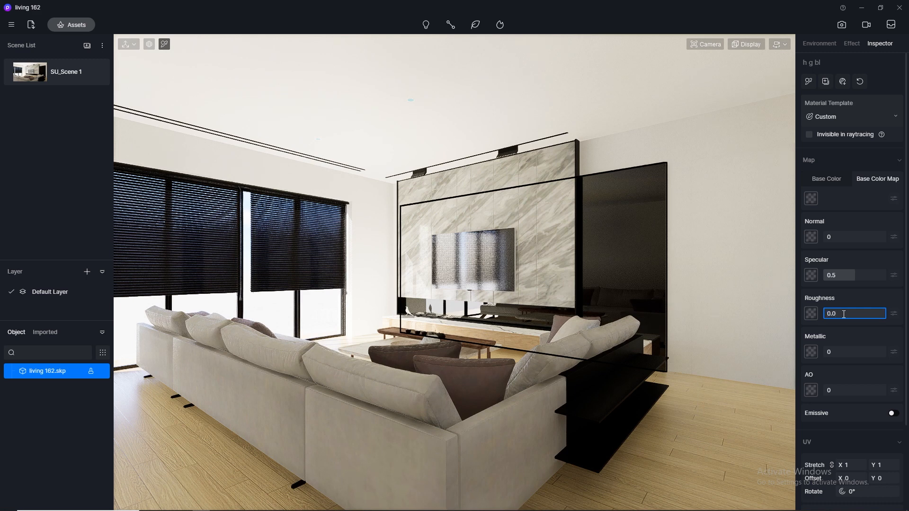
pyautogui.write('5')
pyautogui.press('Return')
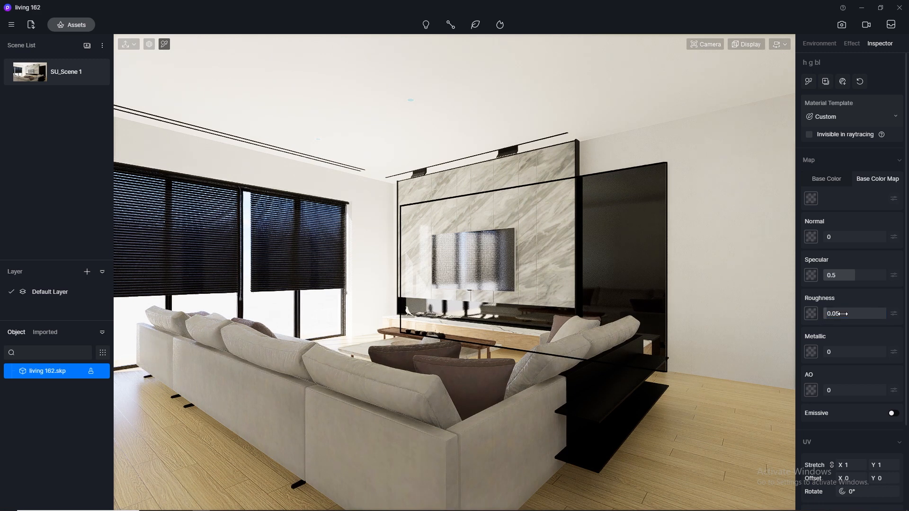
pyautogui.click(843, 313)
pyautogui.write('0.1')
pyautogui.press('Return')
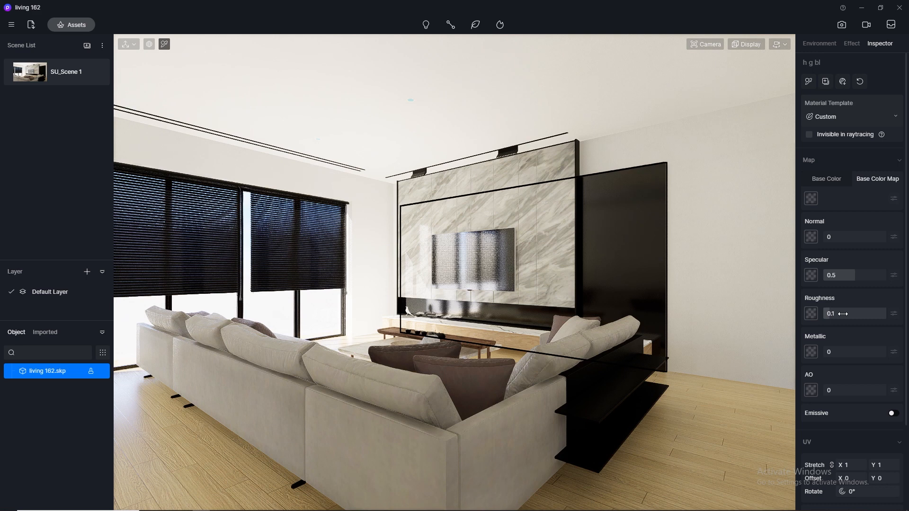
# Step: Copy the TV cabinet veneer material's base color map and paste it as its normal map
pyautogui.click(522, 341)
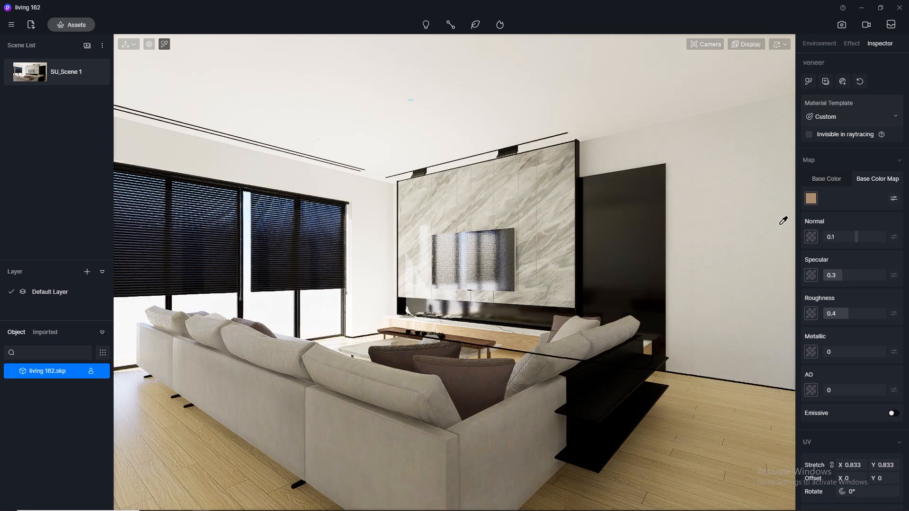
pyautogui.click(810, 198)
pyautogui.click(832, 269)
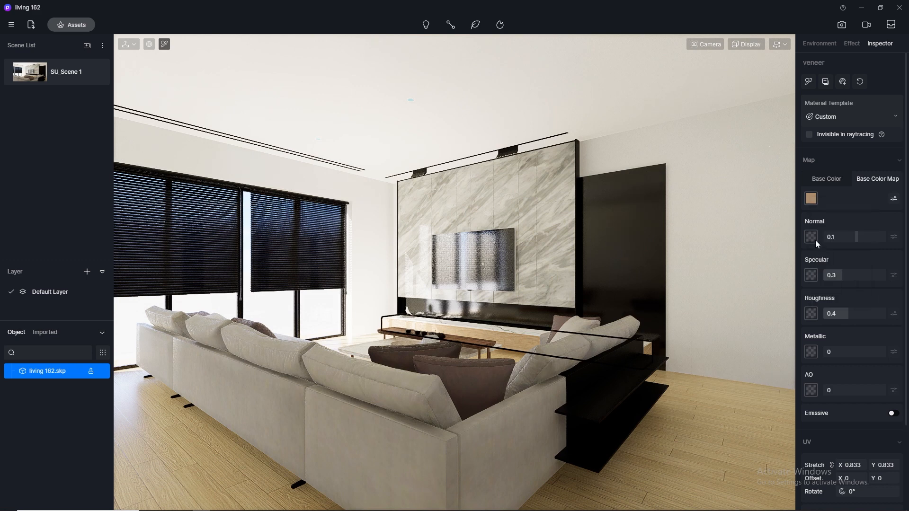
pyautogui.click(810, 236)
pyautogui.click(827, 315)
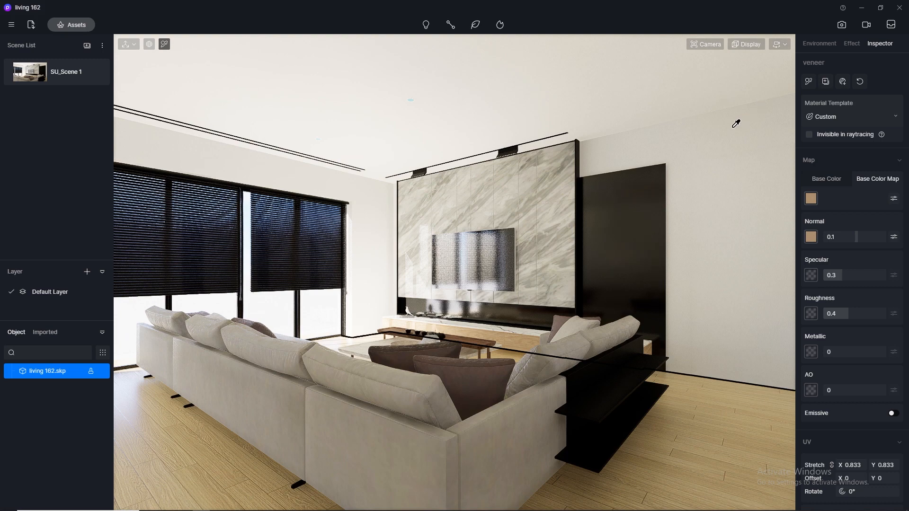
# Step: Preview the scene's framing in image render mode and return to the editing view
pyautogui.click(841, 24)
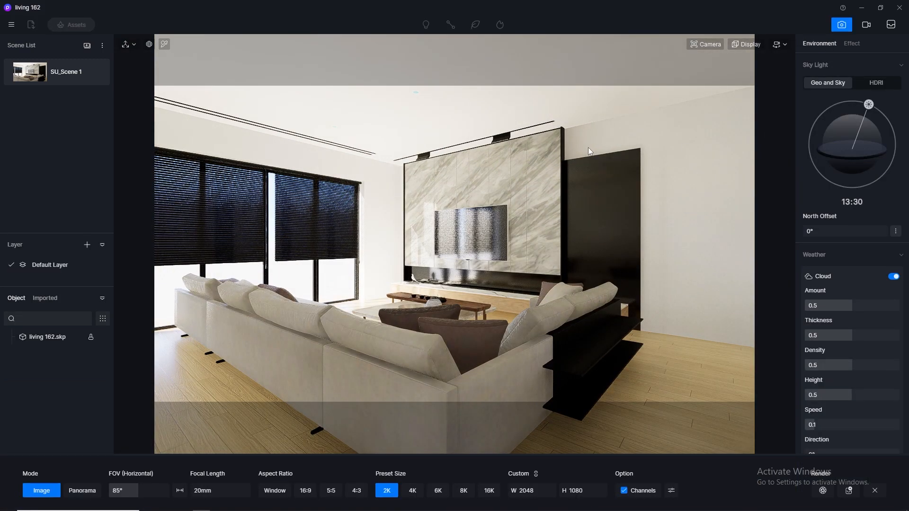
pyautogui.click(841, 25)
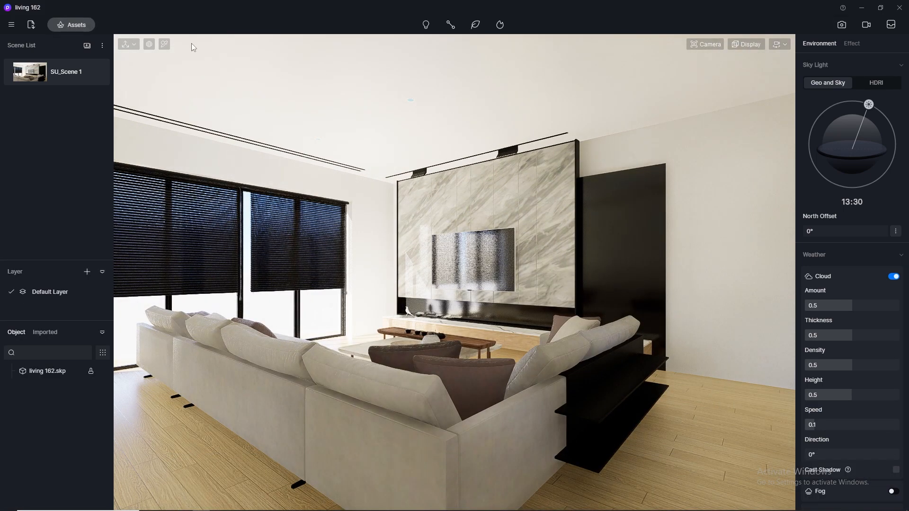
# Step: Pick the TV cabinet's veneer material again and set its specular to 0.5 and roughness to 0.3
pyautogui.click(164, 44)
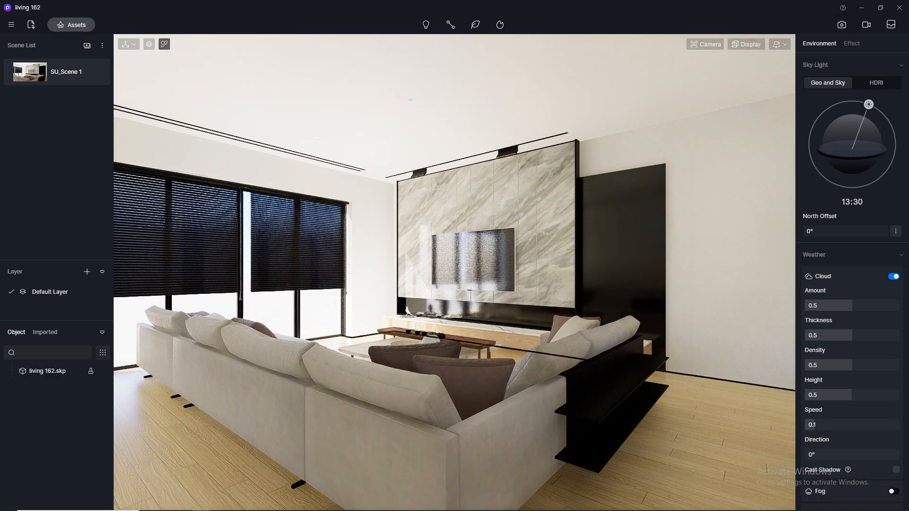
pyautogui.click(520, 339)
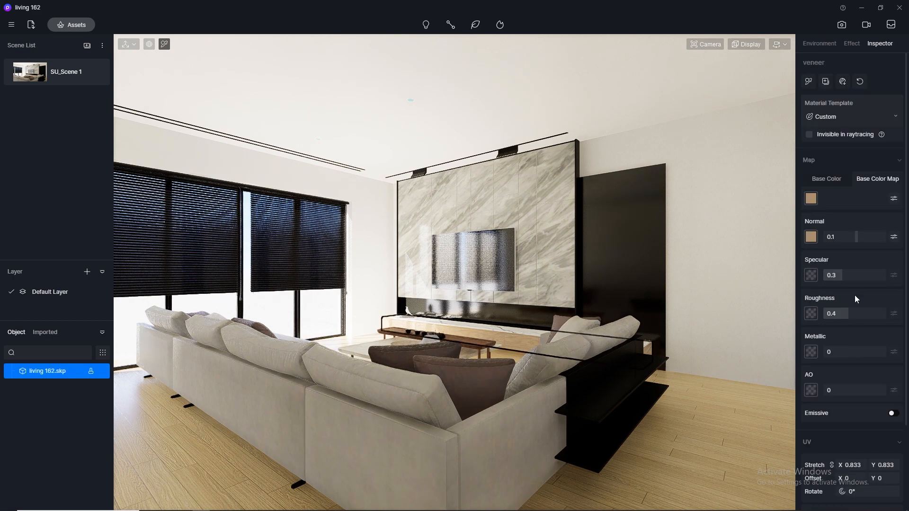
pyautogui.click(846, 276)
pyautogui.write('.5')
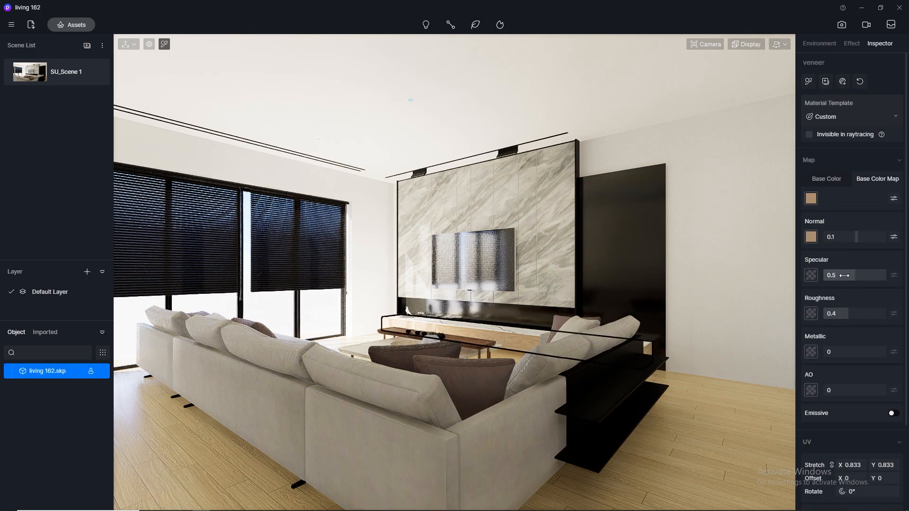
pyautogui.press('Return')
pyautogui.click(840, 314)
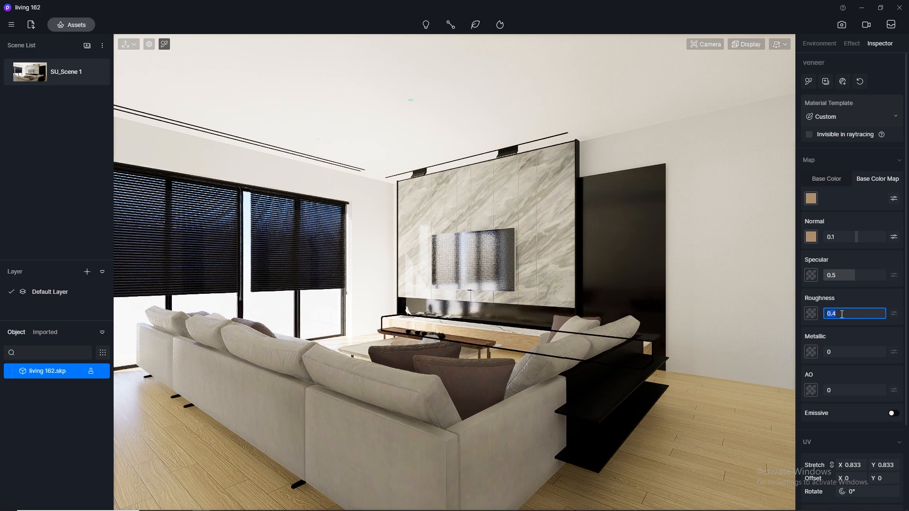
pyautogui.write('0.3')
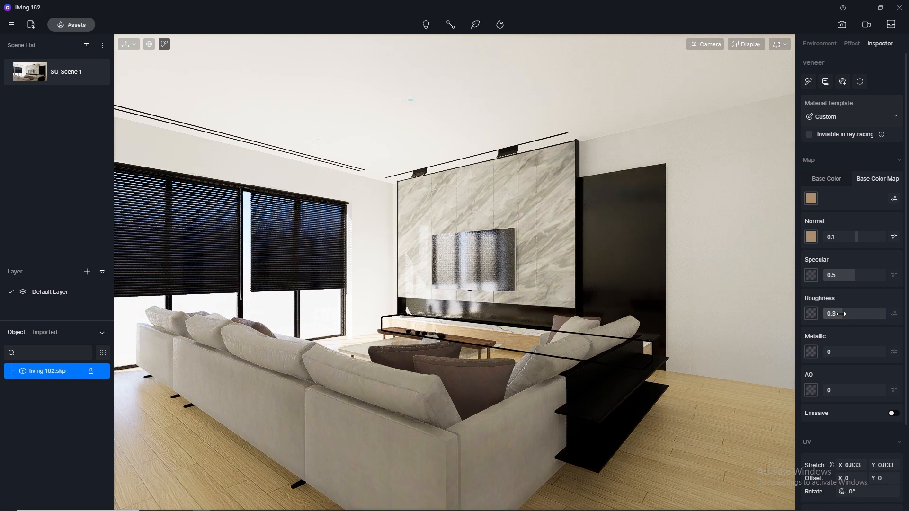
pyautogui.press('Return')
# Step: Set the specular of the window blinds' black material to 0.5
pyautogui.click(327, 277)
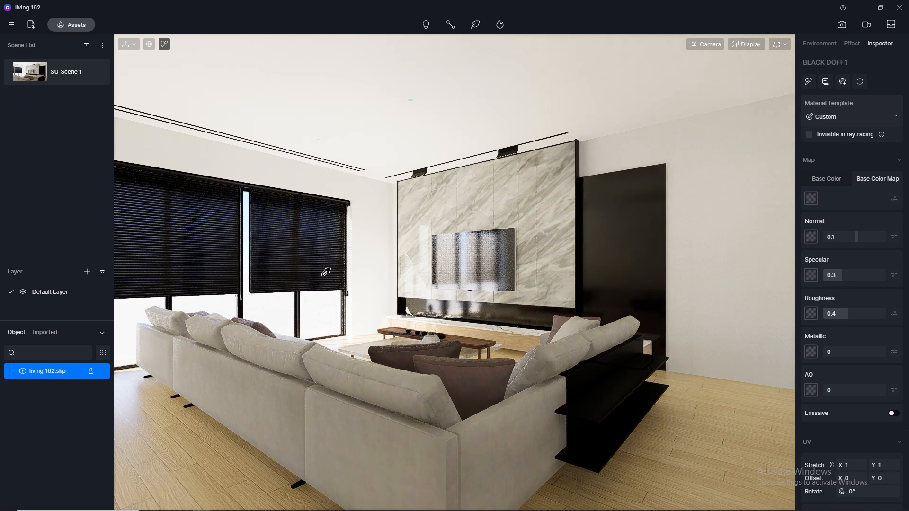
pyautogui.click(845, 276)
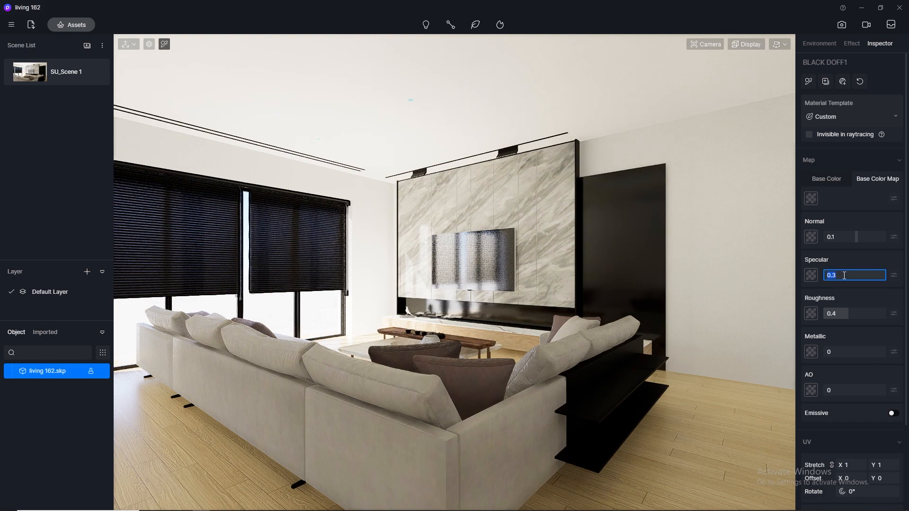
pyautogui.write('0.5')
pyautogui.press('Return')
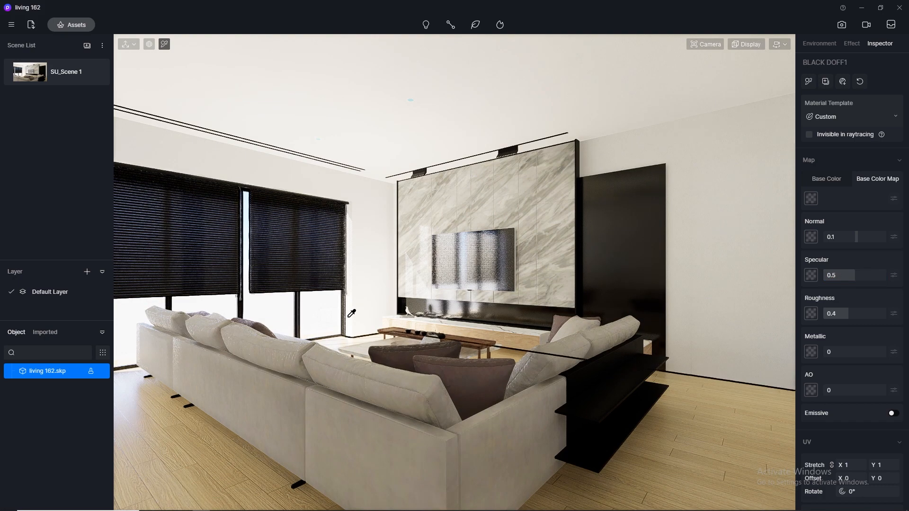
# Step: Set the specular of the black window frame material to 0.5
pyautogui.click(346, 311)
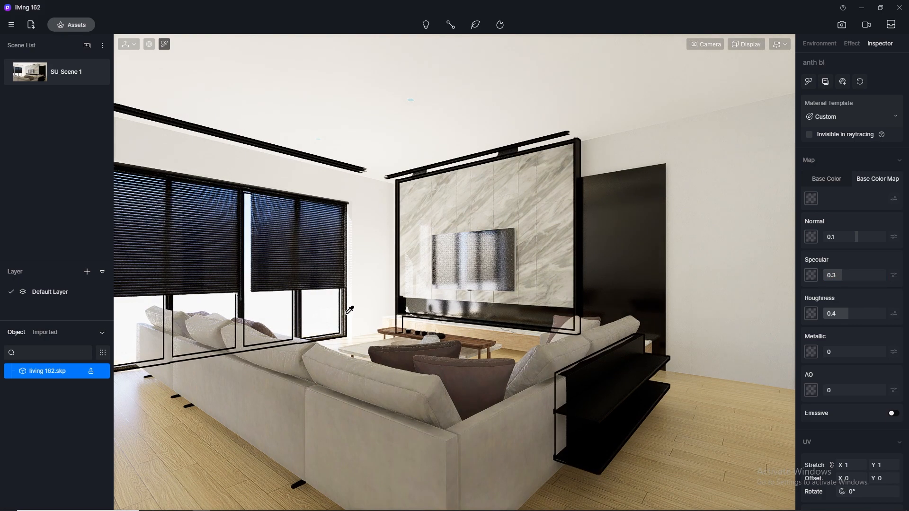
pyautogui.click(849, 276)
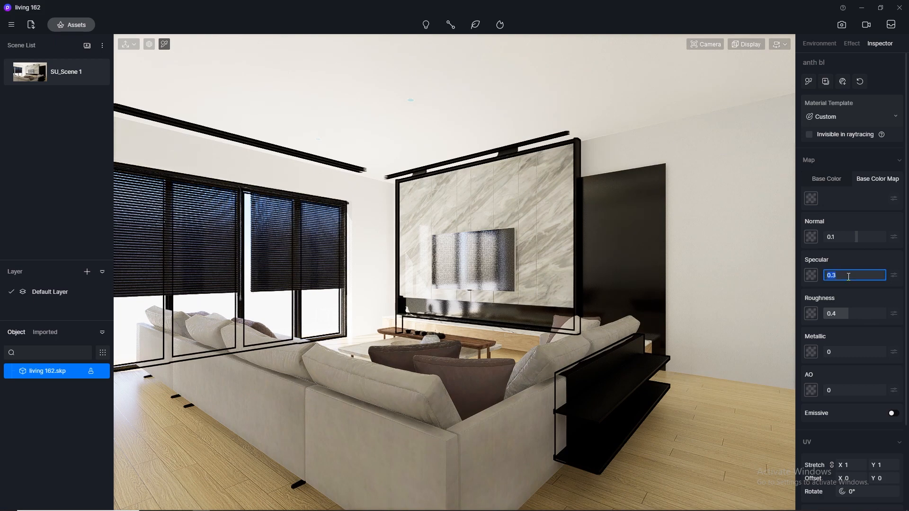
pyautogui.press('Return')
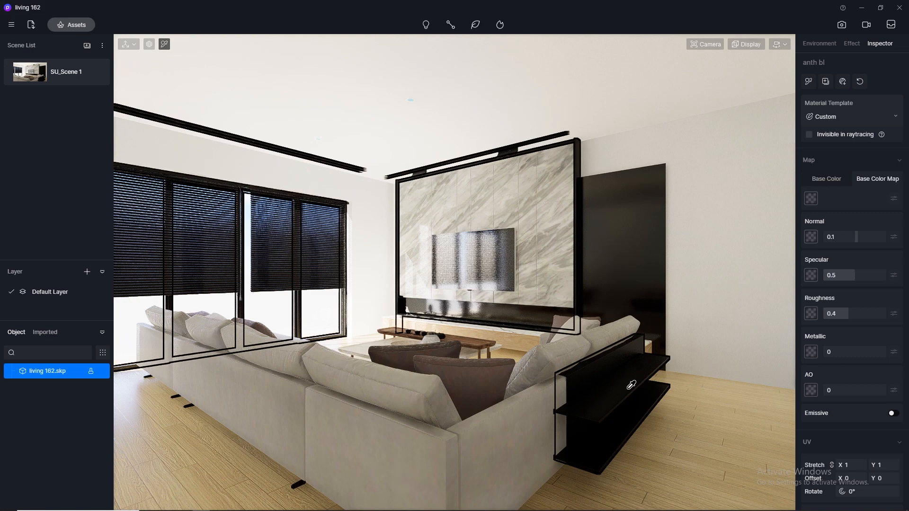
# Step: Apply the Normal Glass material from the online Glass assets to the window glass and close the asset library
pyautogui.click(68, 25)
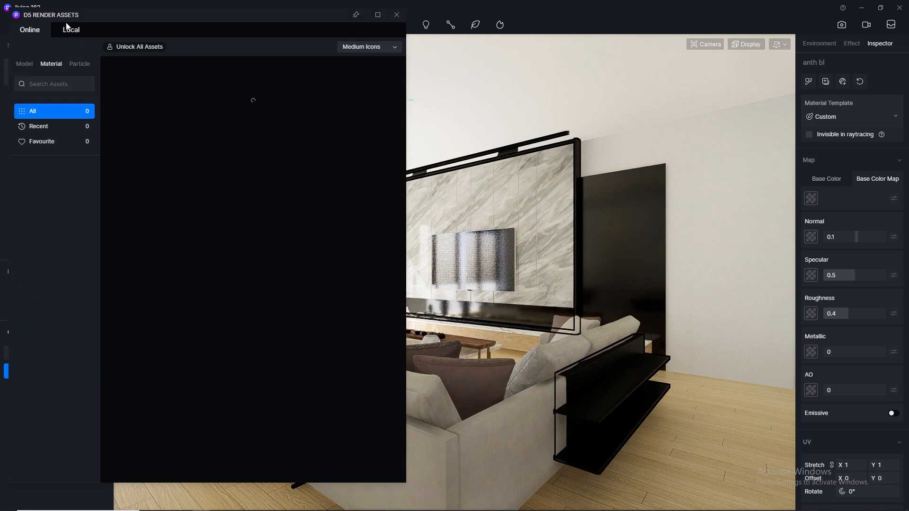
pyautogui.click(51, 198)
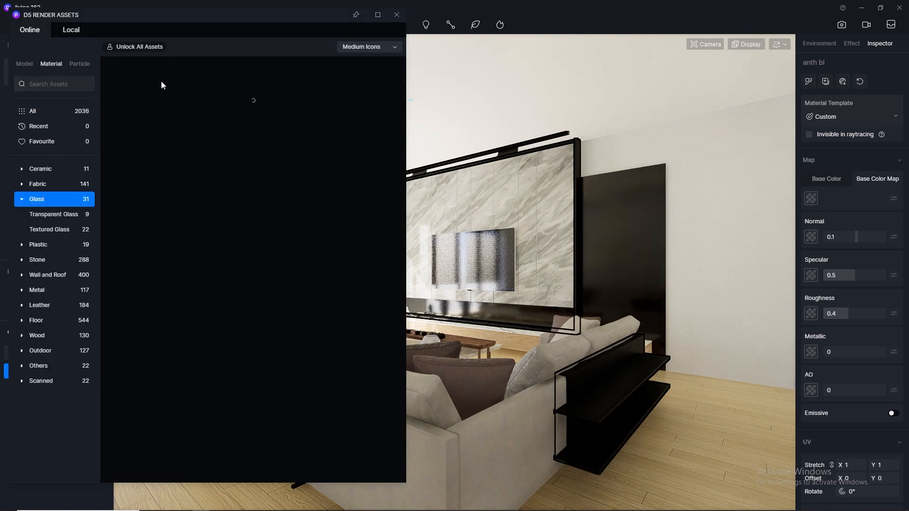
pyautogui.click(71, 30)
pyautogui.click(31, 31)
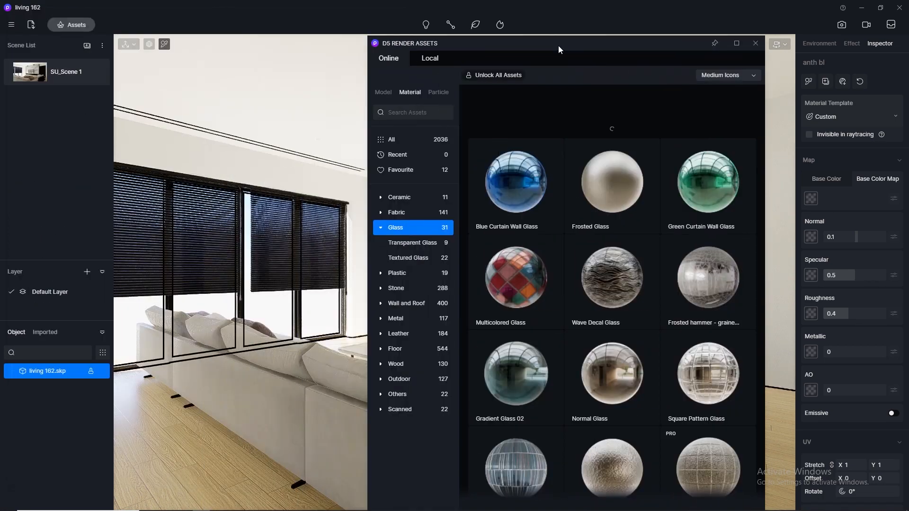
pyautogui.click(623, 407)
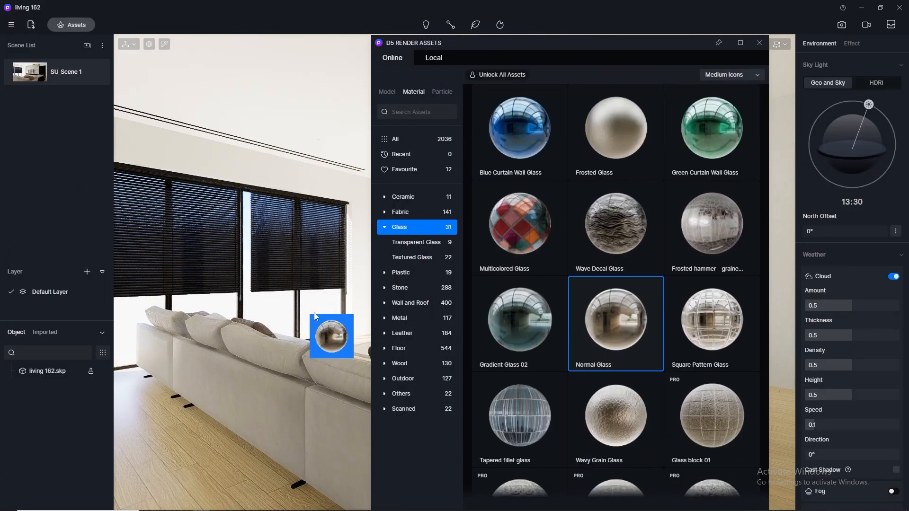
pyautogui.click(317, 305)
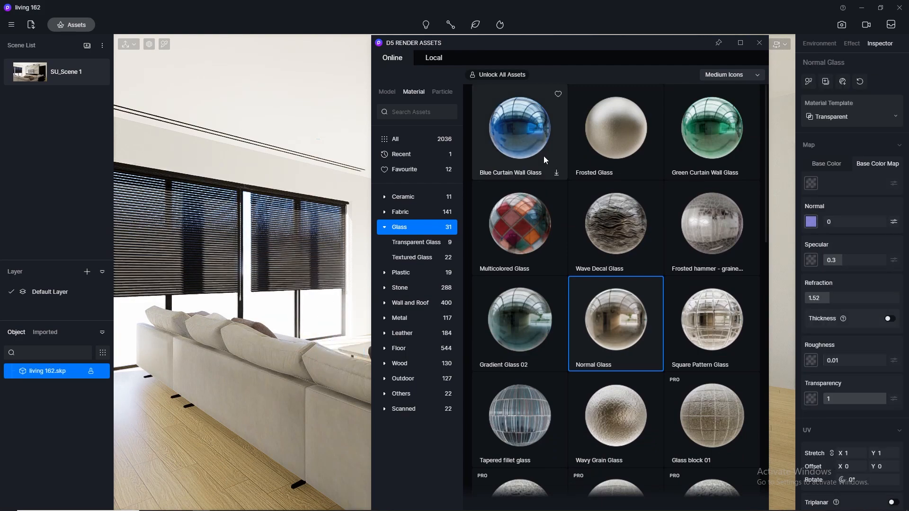
pyautogui.click(759, 42)
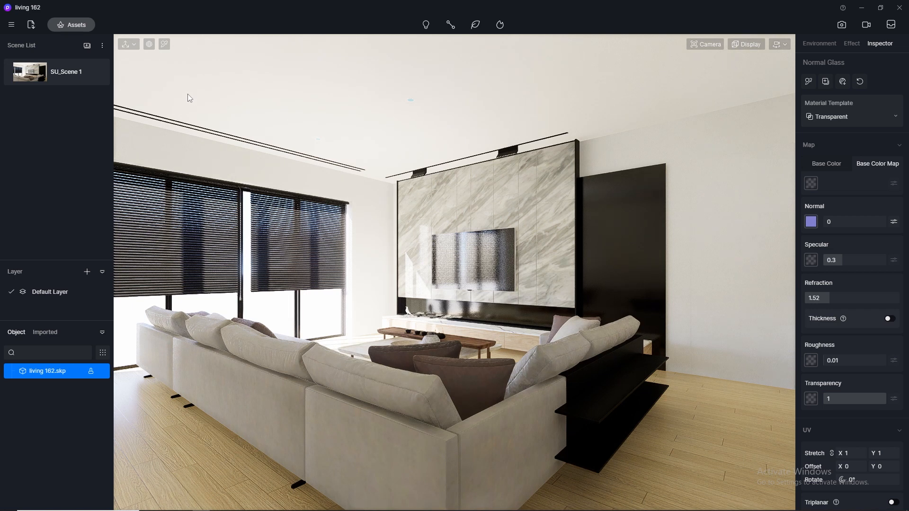
# Step: Reuse the wall plaster material's base color map as its normal map and set its roughness to 0.8
pyautogui.click(163, 44)
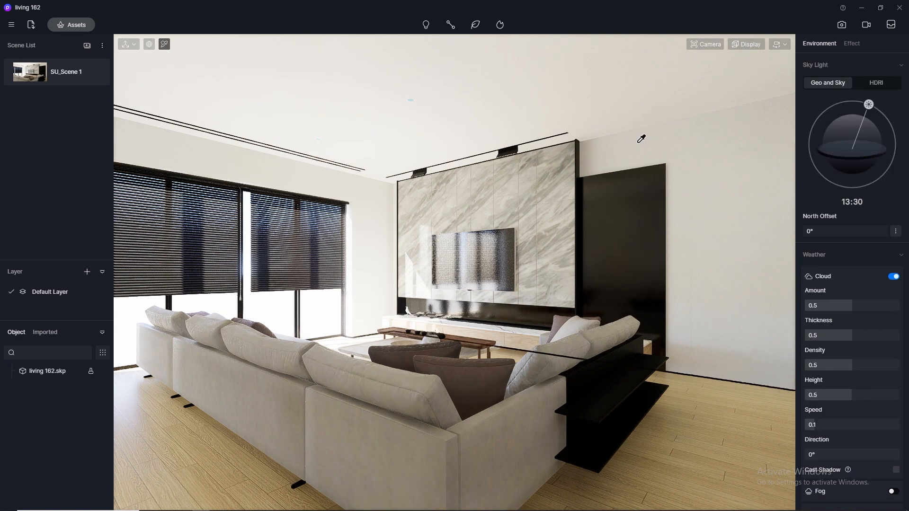
pyautogui.click(688, 146)
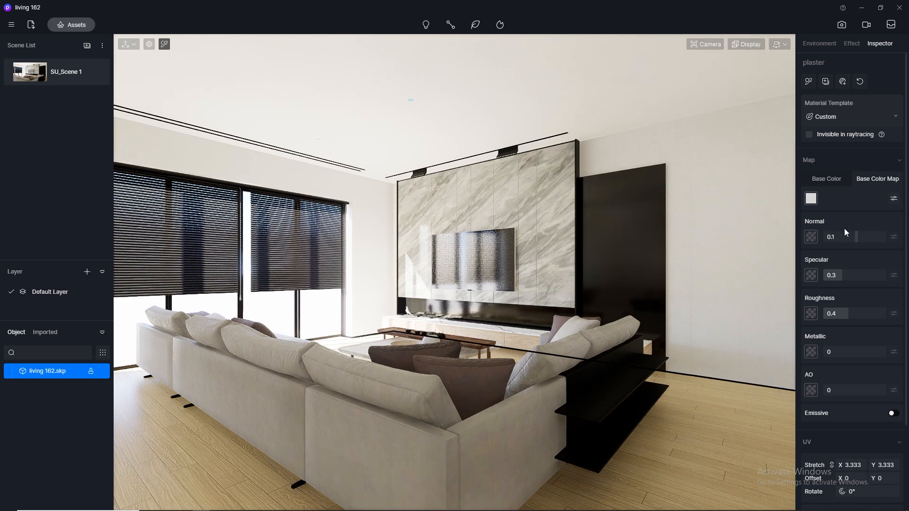
pyautogui.click(873, 180)
pyautogui.click(810, 201)
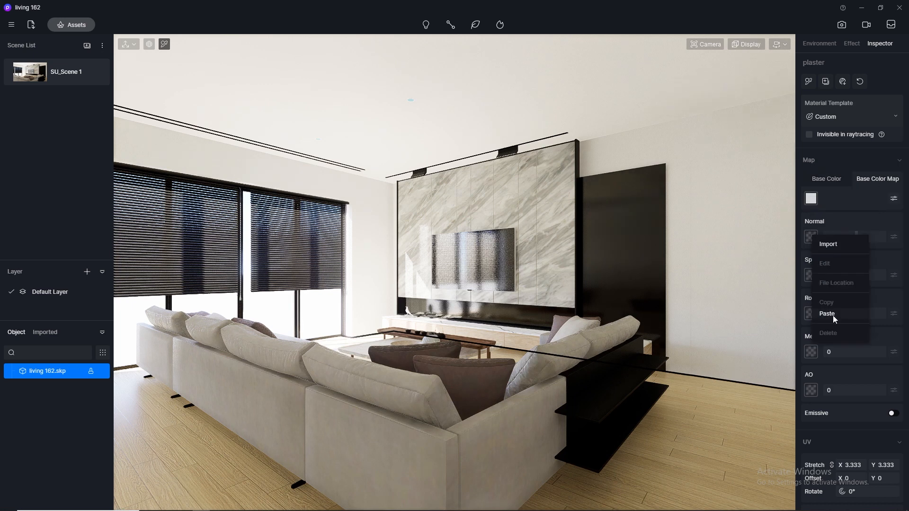
pyautogui.click(833, 316)
pyautogui.click(851, 316)
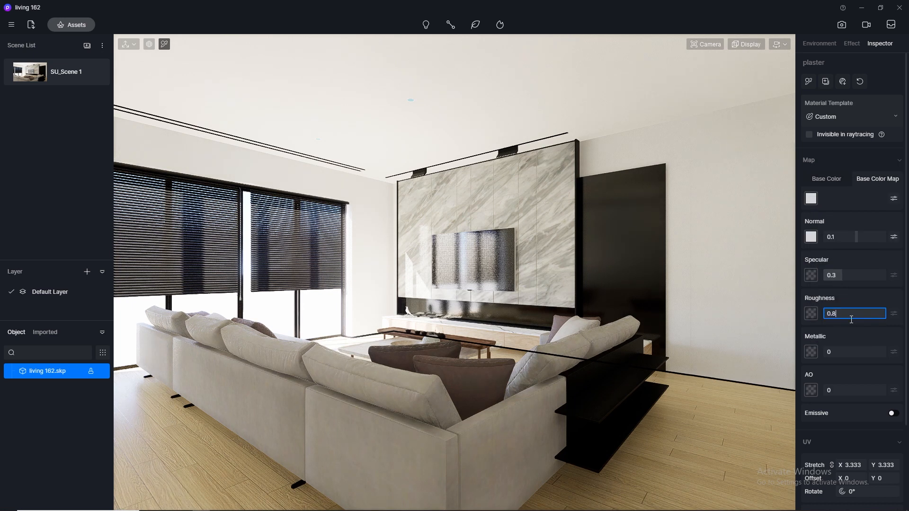
pyautogui.press('Return')
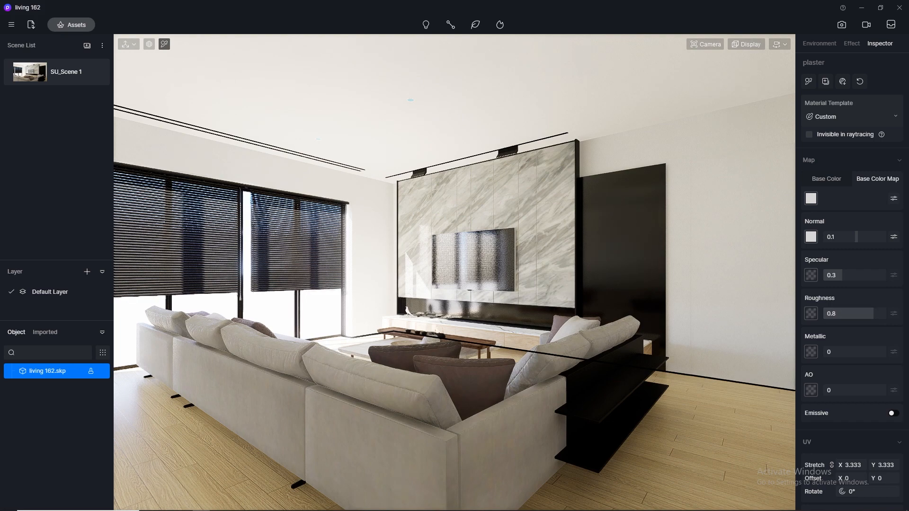
pyautogui.press('Escape')
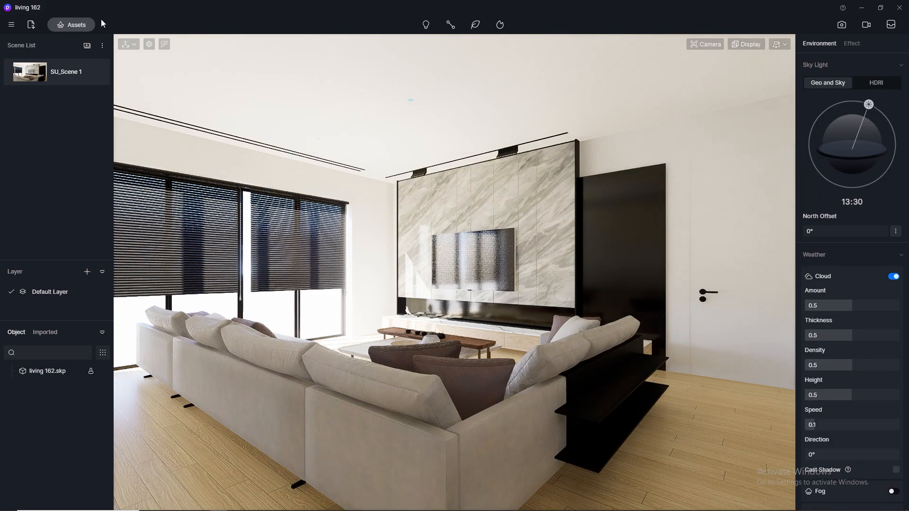
# Step: Copy the coffee table wood material's base color map and paste it as its normal map
pyautogui.click(166, 44)
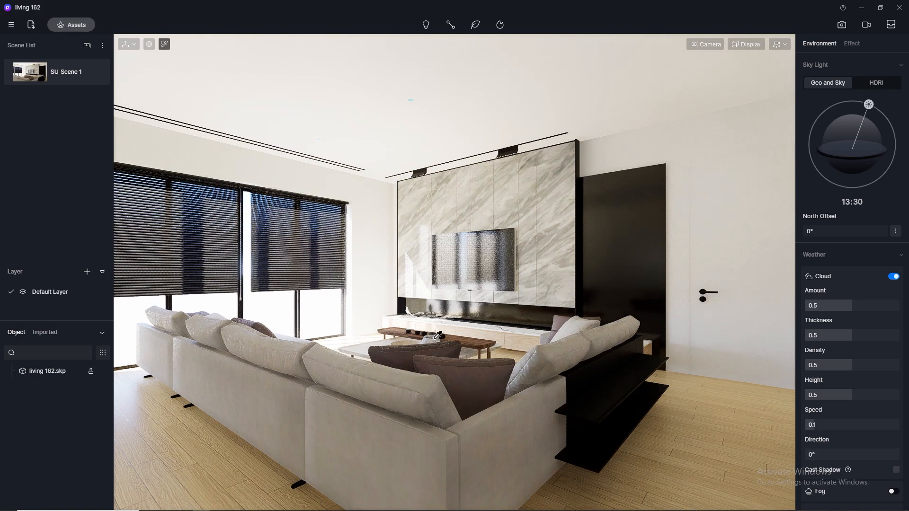
pyautogui.click(480, 340)
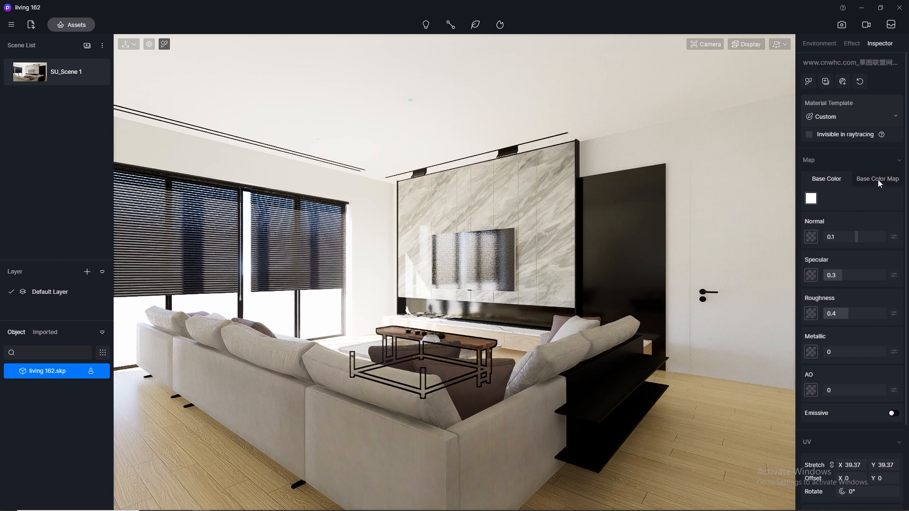
pyautogui.click(878, 178)
pyautogui.click(811, 199)
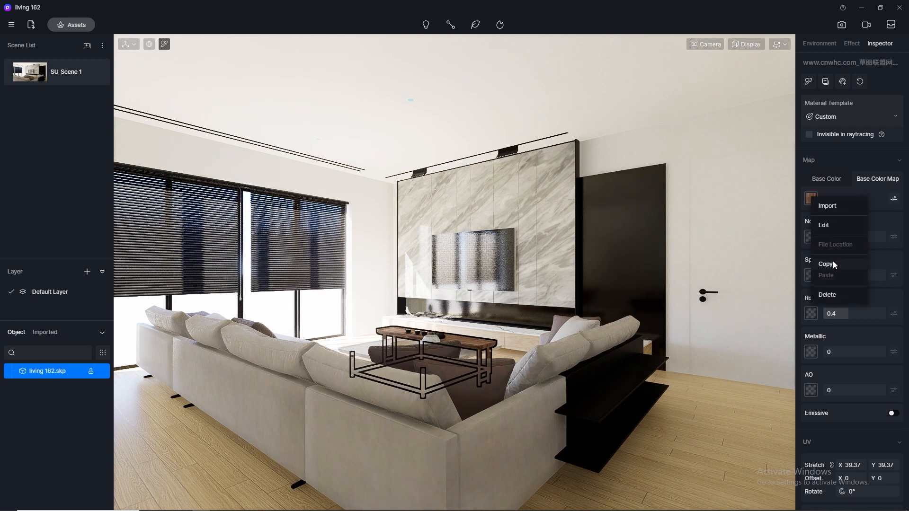
pyautogui.click(832, 263)
pyautogui.click(812, 235)
pyautogui.click(837, 308)
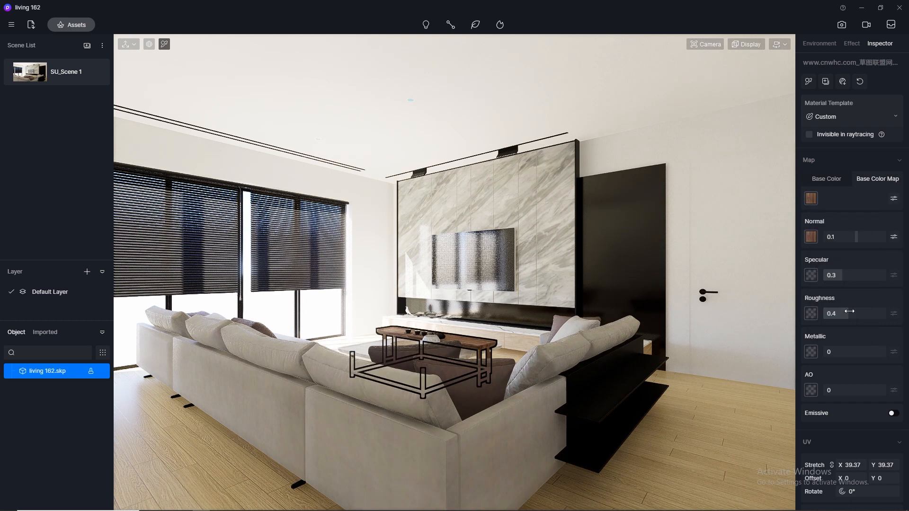
# Step: Set the coffee table wood material's specular to 0.5 and its roughness to 0.3
pyautogui.click(847, 279)
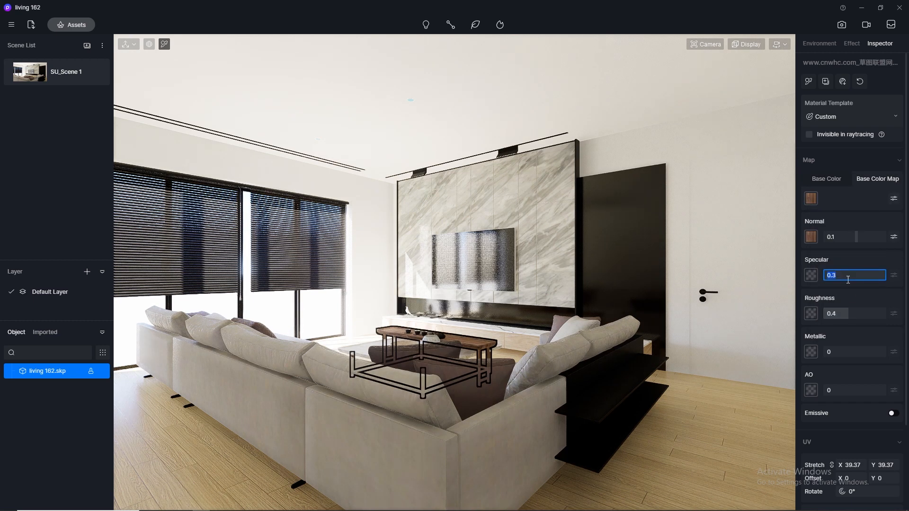
pyautogui.click(842, 315)
pyautogui.write('0.3')
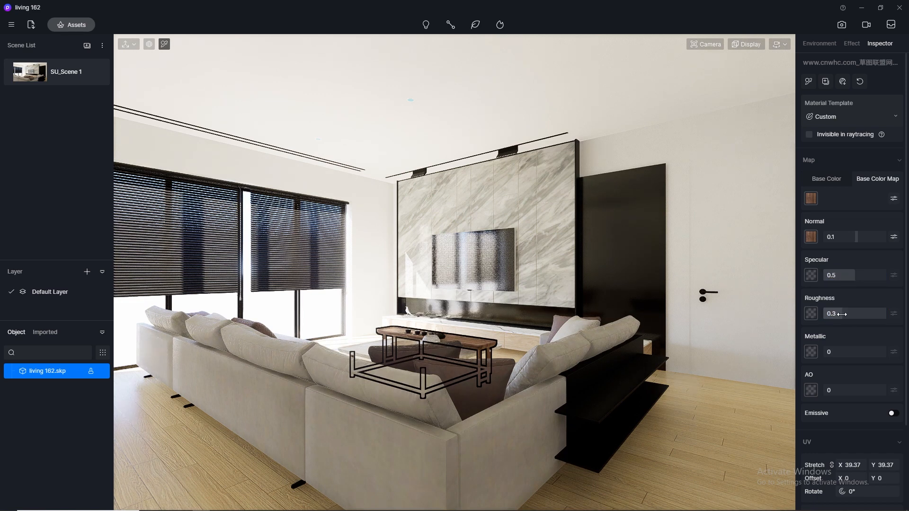
pyautogui.press('Return')
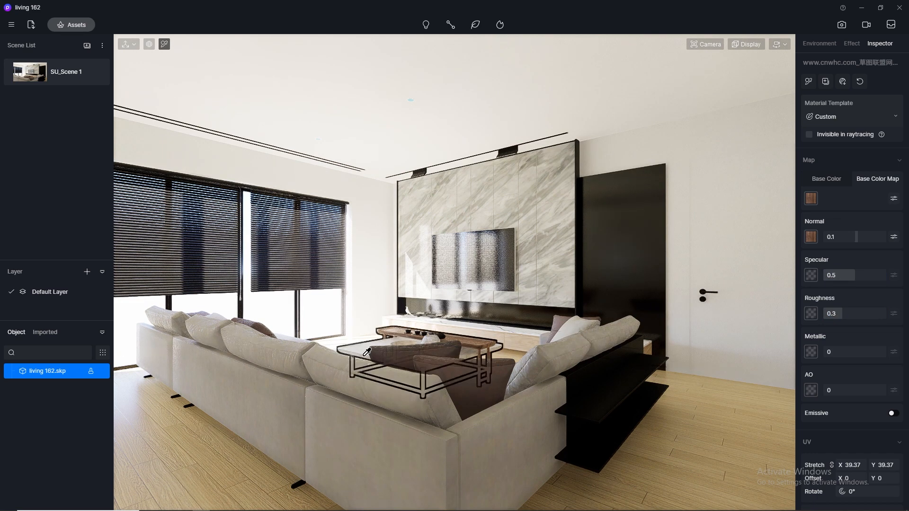
# Step: Pick the light coffee table top material and set its normal to 0, specular to 0.5 and roughness to 0.3
pyautogui.click(363, 341)
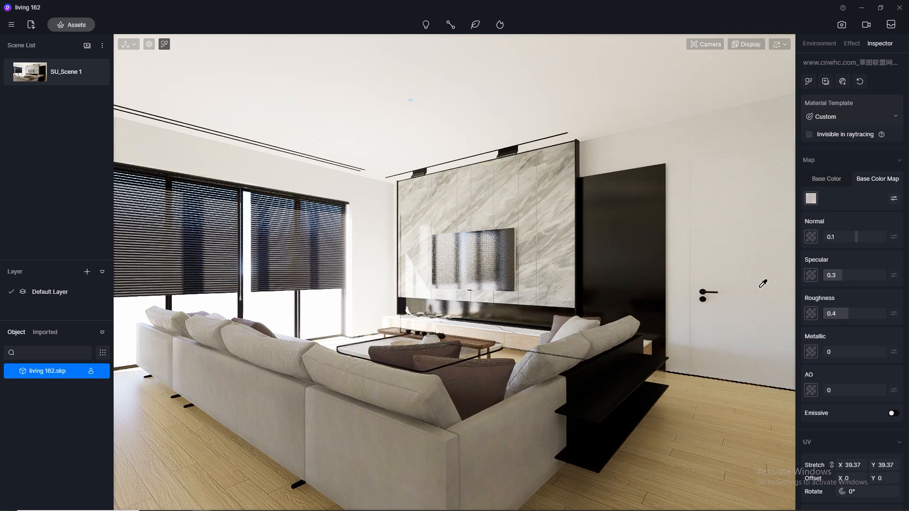
pyautogui.click(832, 237)
pyautogui.write('0')
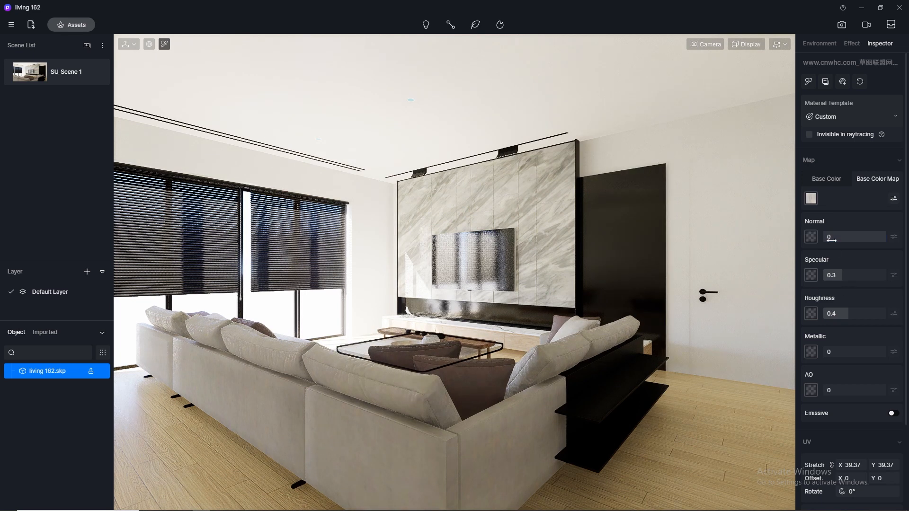
pyautogui.click(854, 275)
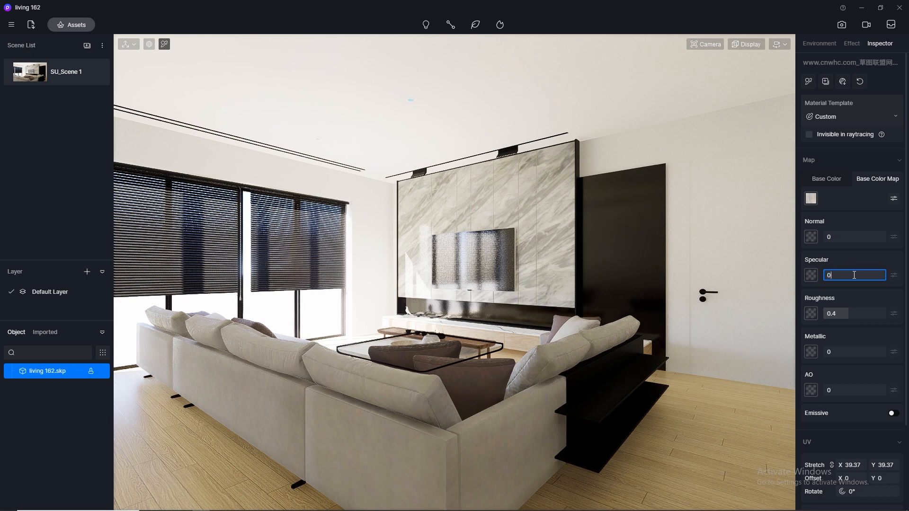
pyautogui.write('0.5')
pyautogui.press('Return')
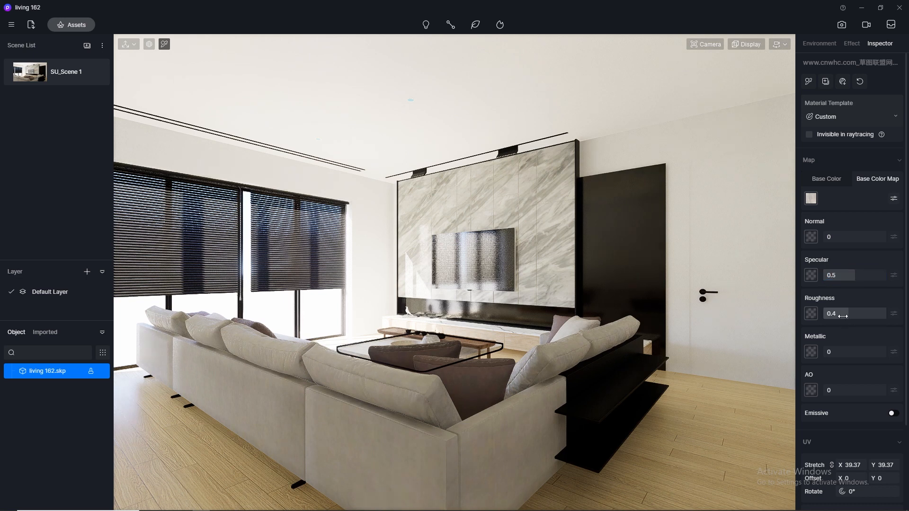
pyautogui.click(843, 313)
pyautogui.write('0.3')
pyautogui.press('Return')
# Step: Pick the black panel material beside the TV wall, try roughness 0.05 and 0.08, and settle on 0.1
pyautogui.click(641, 247)
pyautogui.click(832, 310)
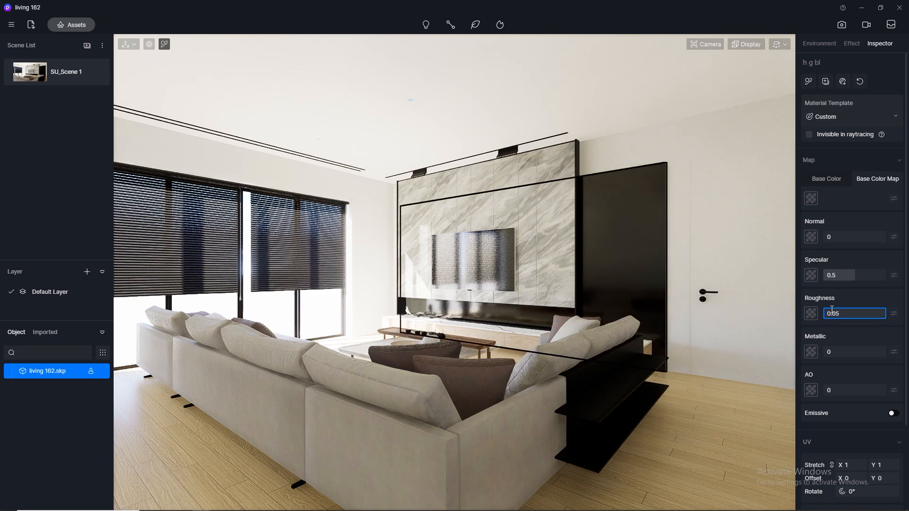
pyautogui.write('0.05')
pyautogui.press('Return')
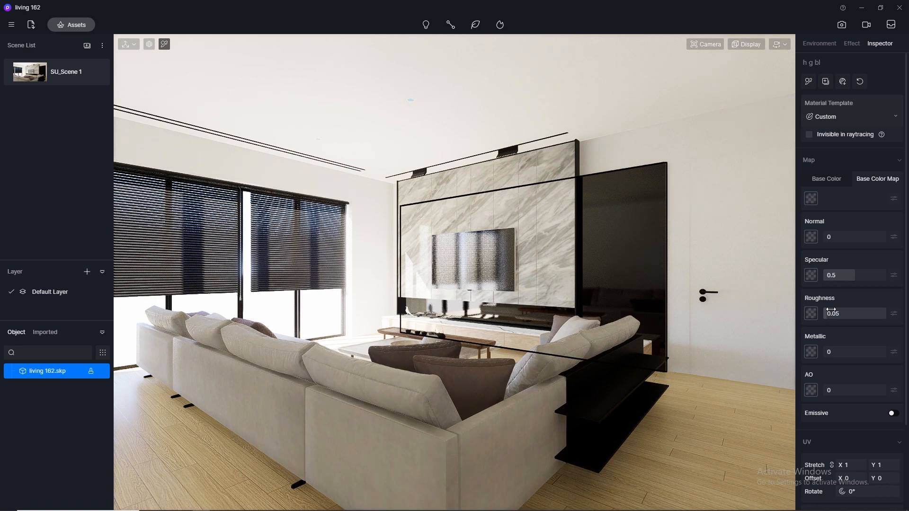
pyautogui.click(850, 315)
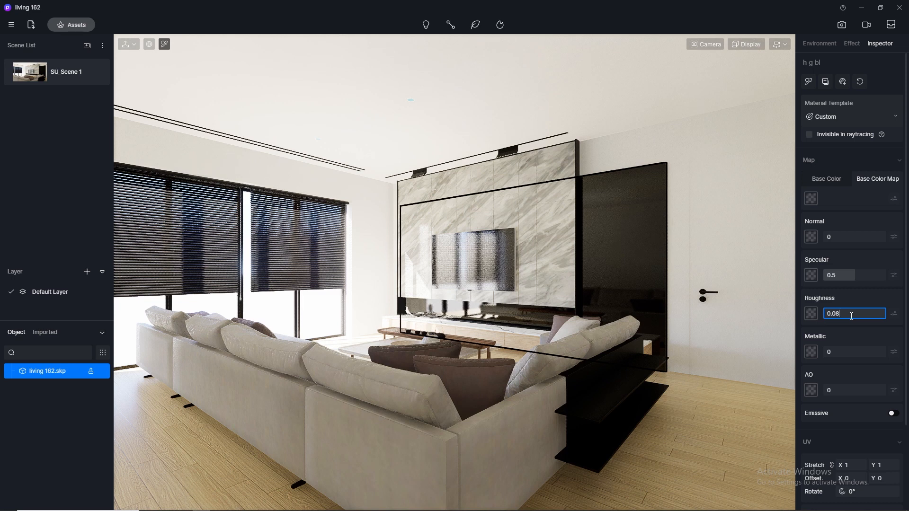
pyautogui.write('0.08')
pyautogui.press('Return')
pyautogui.click(850, 316)
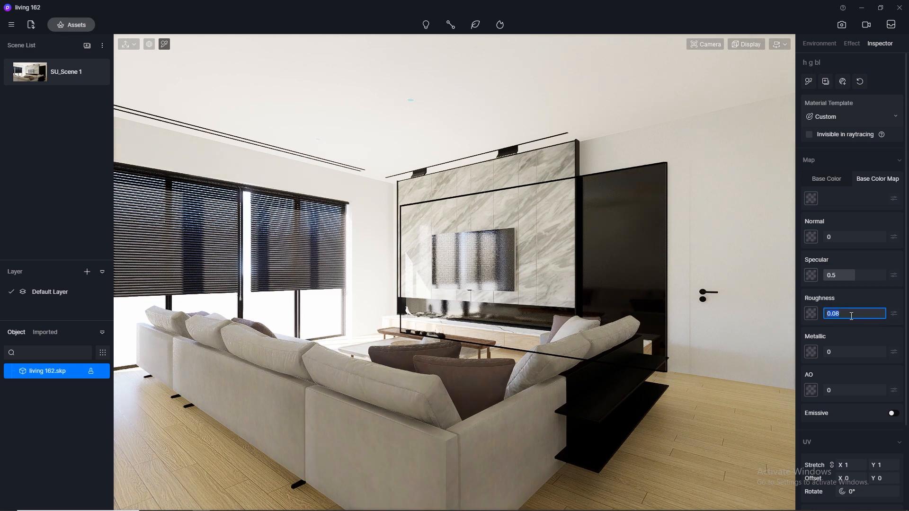
pyautogui.write('0.1')
pyautogui.press('Return')
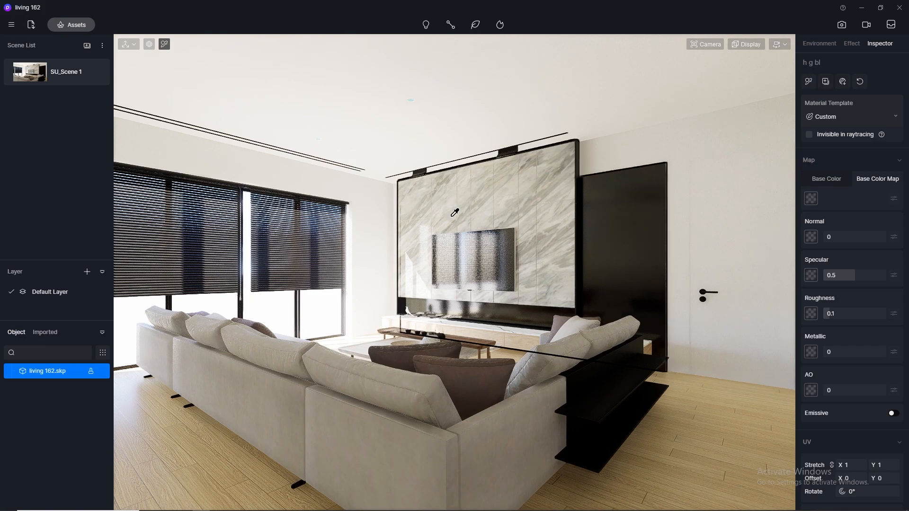
# Step: Apply the Brushed Stainless Steel material from the online Metal assets to the thin trim along the TV's lower edge
pyautogui.scroll(10, 456, 220)
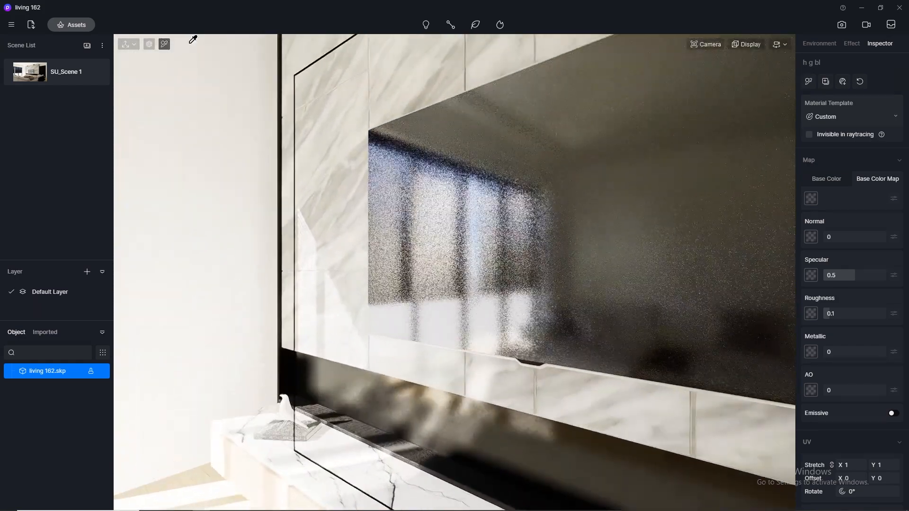
pyautogui.click(71, 25)
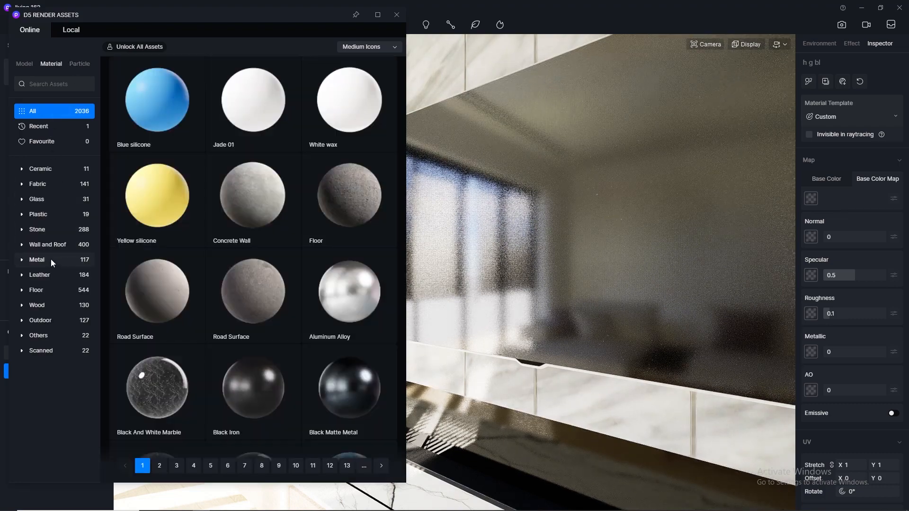
pyautogui.click(52, 261)
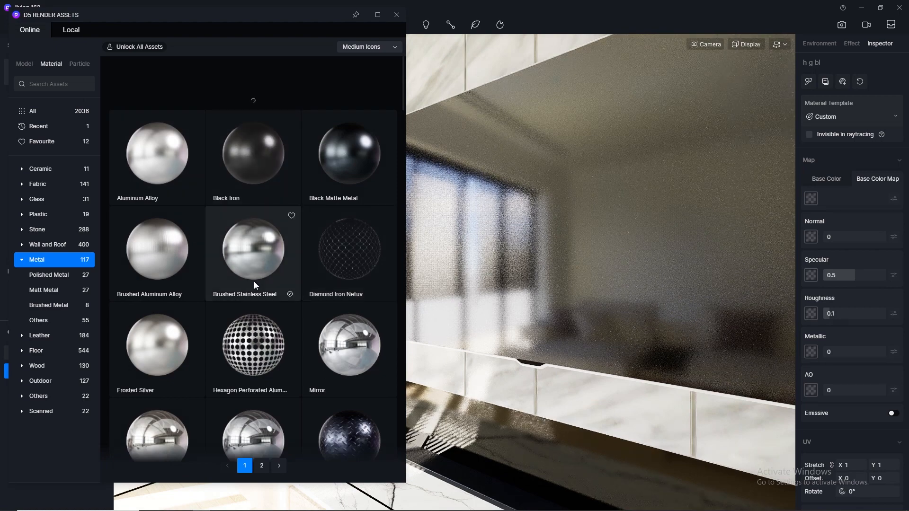
pyautogui.moveTo(253, 281)
pyautogui.mouseDown()
pyautogui.moveTo(504, 368)
pyautogui.moveTo(552, 373)
pyautogui.moveTo(546, 365)
pyautogui.mouseUp()
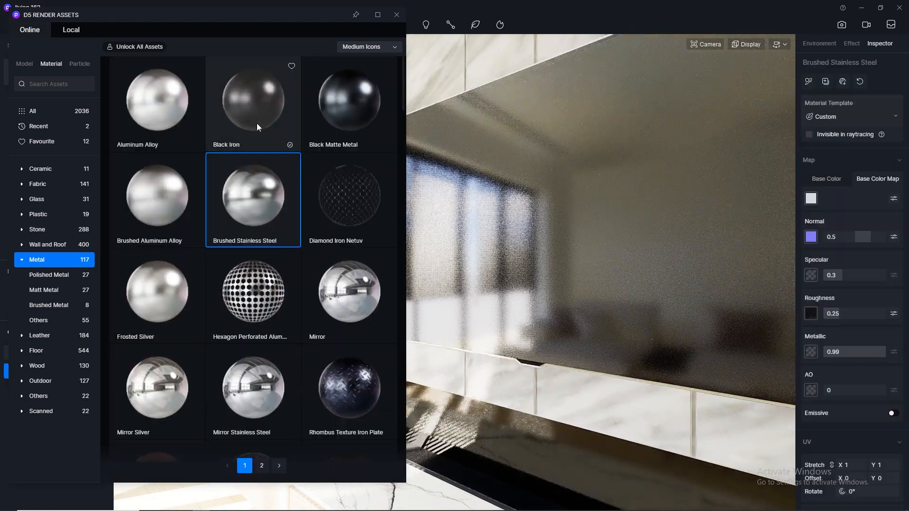
# Step: Apply the Brushed Metal material from the Metal assets to the bird figurine on the TV console and return to SU_Scene 1
pyautogui.moveTo(191, 16); pyautogui.dragTo(568, 115)
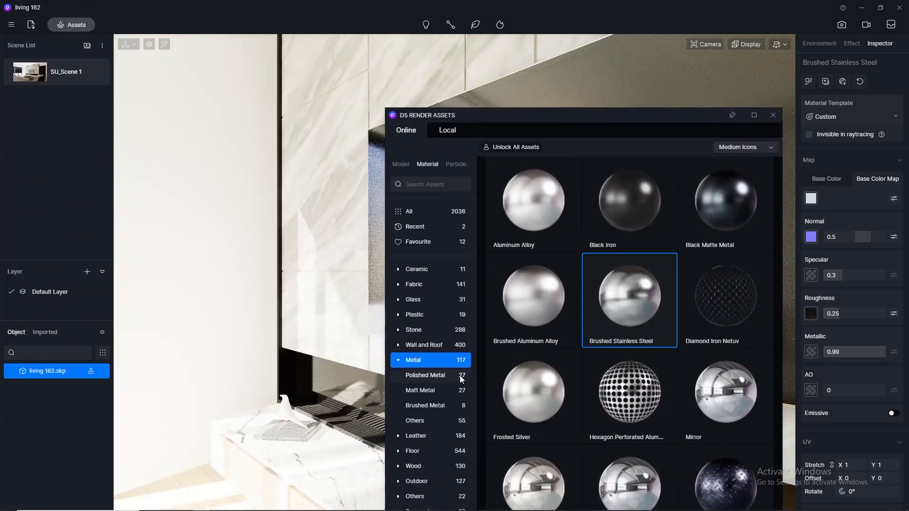
pyautogui.scroll(-10, 592, 305)
pyautogui.scroll(-5, 592, 303)
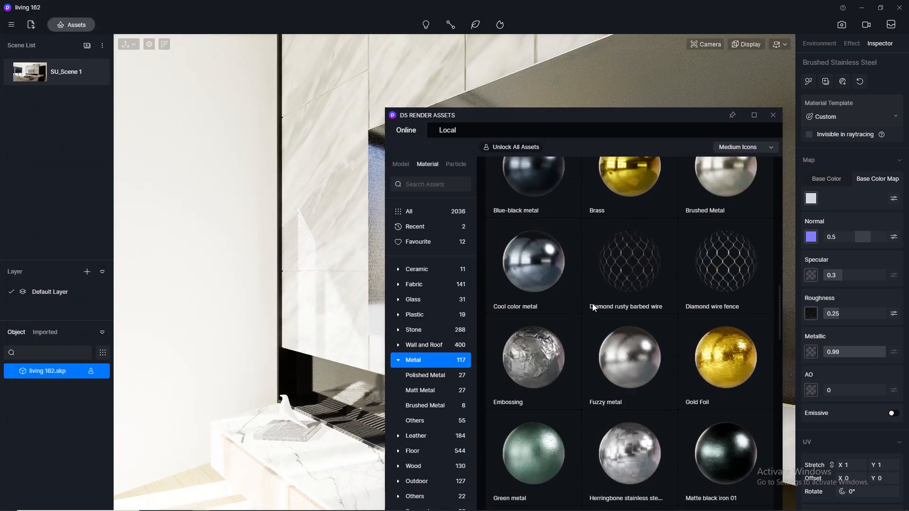
pyautogui.scroll(1, 615, 305)
pyautogui.moveTo(719, 293)
pyautogui.mouseDown()
pyautogui.moveTo(266, 407)
pyautogui.moveTo(290, 400)
pyautogui.mouseUp()
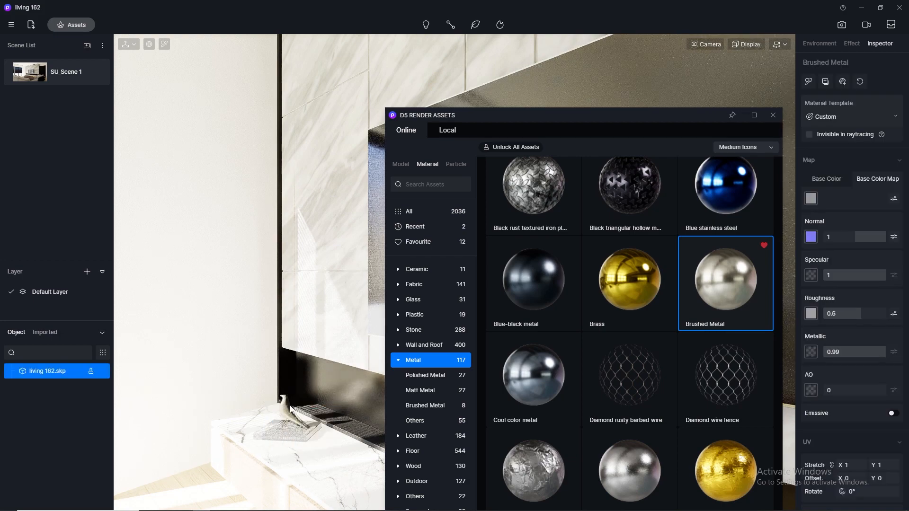
pyautogui.click(65, 80)
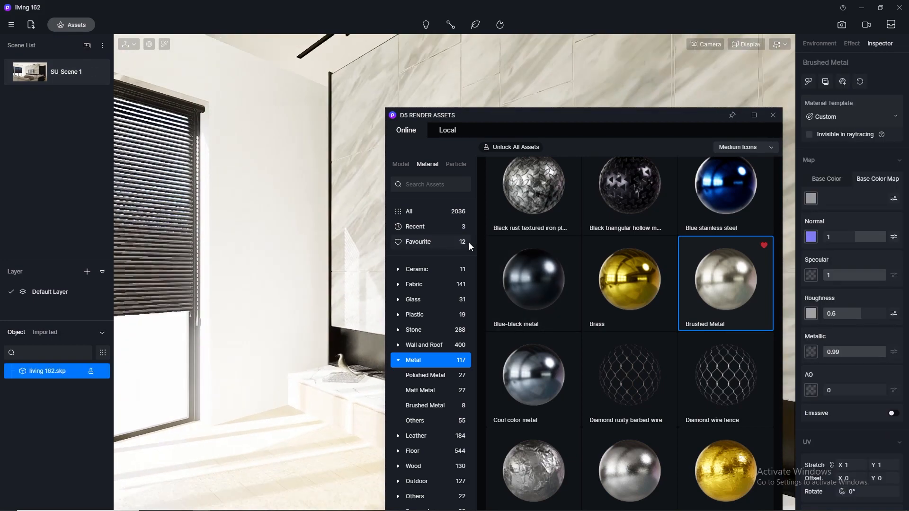
# Step: Apply the Beige Linen material from the online Fabric assets to the sofa and close the asset library
pyautogui.click(422, 243)
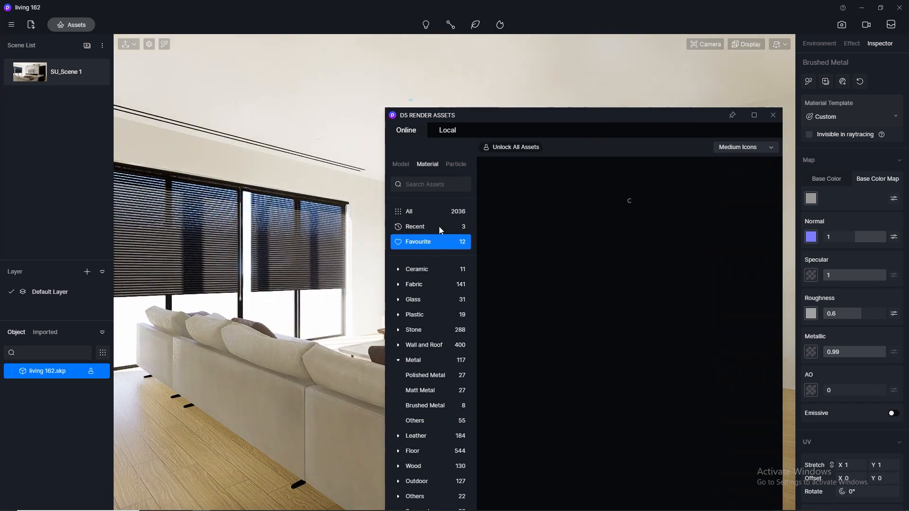
pyautogui.moveTo(511, 114); pyautogui.dragTo(634, 50)
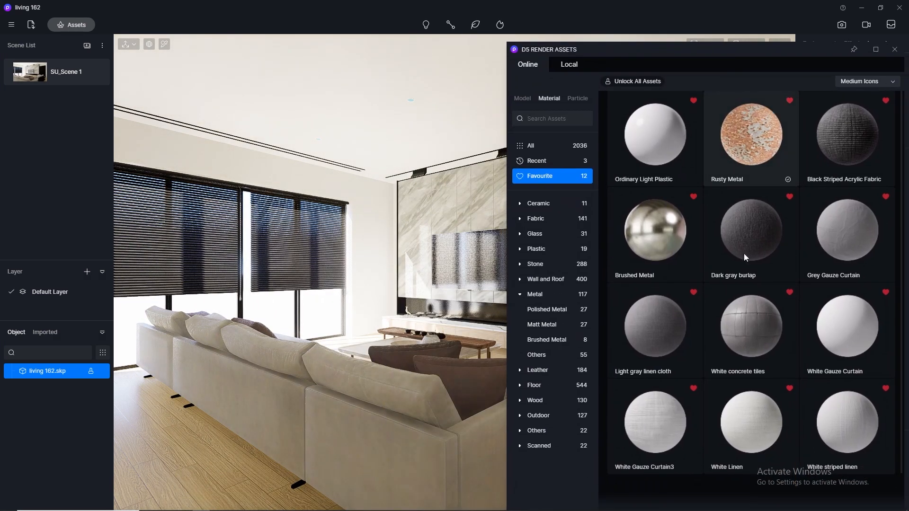
pyautogui.click(554, 218)
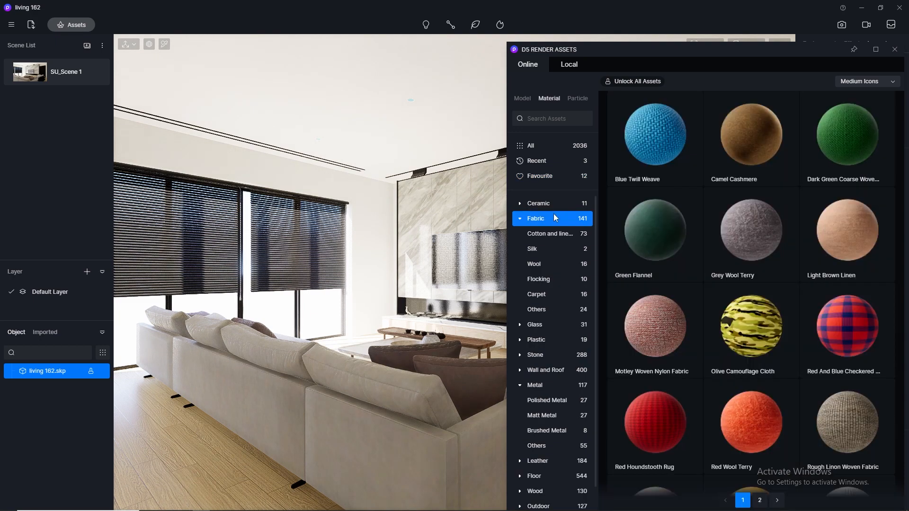
pyautogui.scroll(-8, 810, 326)
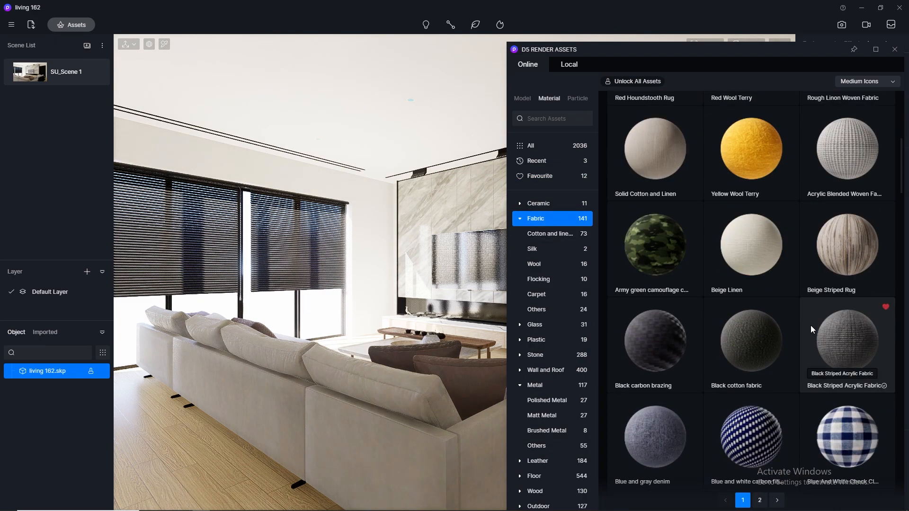
pyautogui.moveTo(757, 246); pyautogui.dragTo(391, 445)
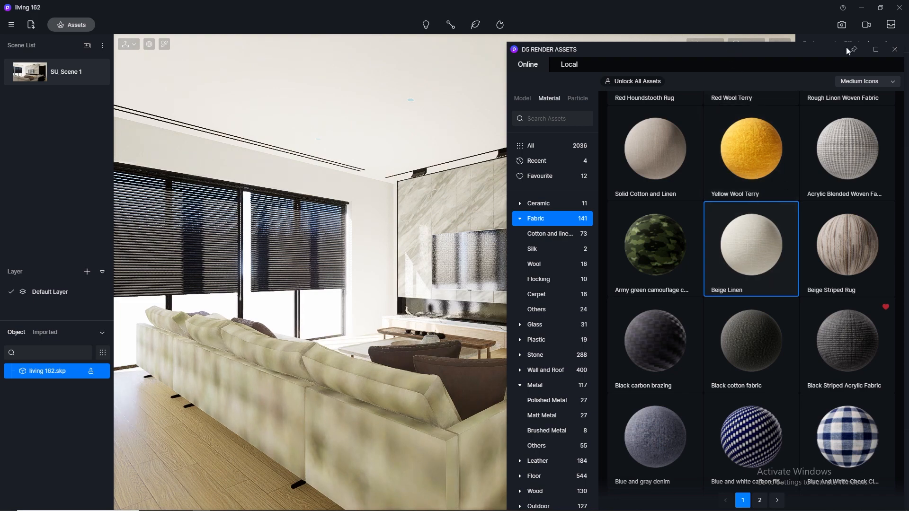
pyautogui.click(895, 50)
# Step: Try UV stretch values of 100, 200, 150 and 80 on the sofa's Beige Linen material
pyautogui.click(854, 465)
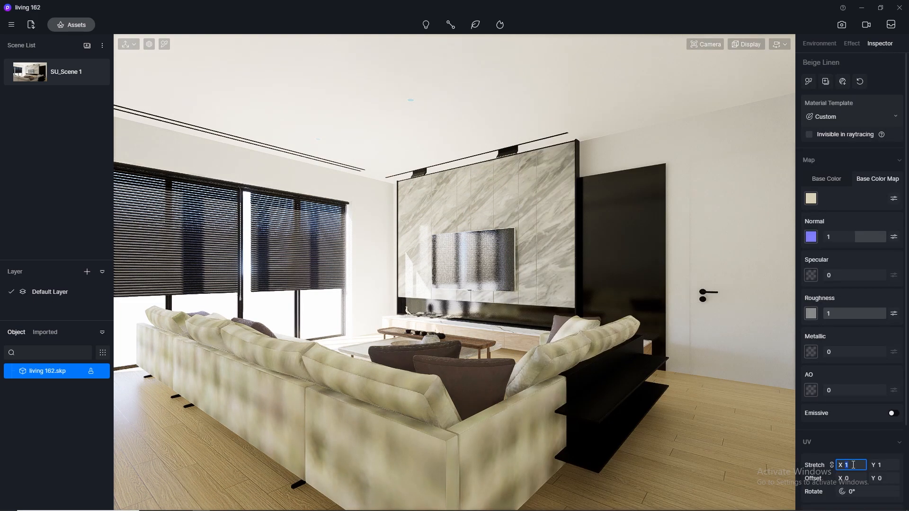
pyautogui.press('Return')
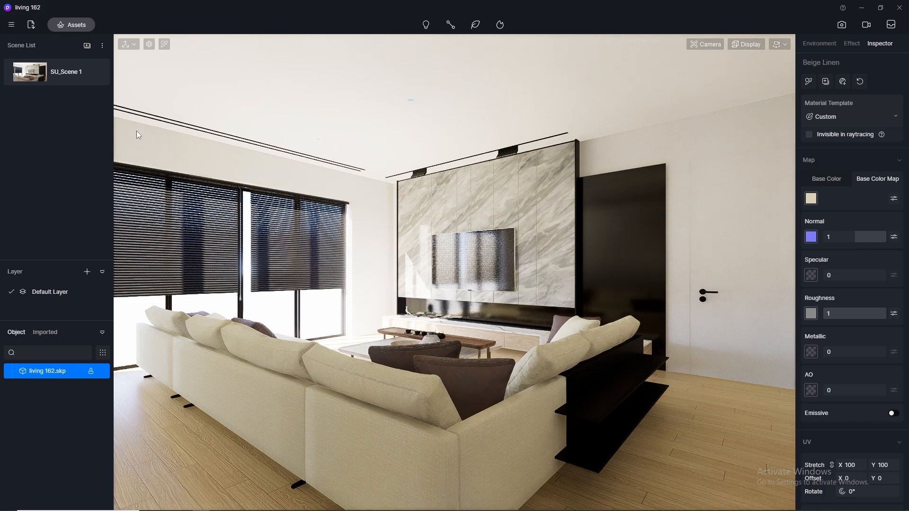
pyautogui.click(855, 466)
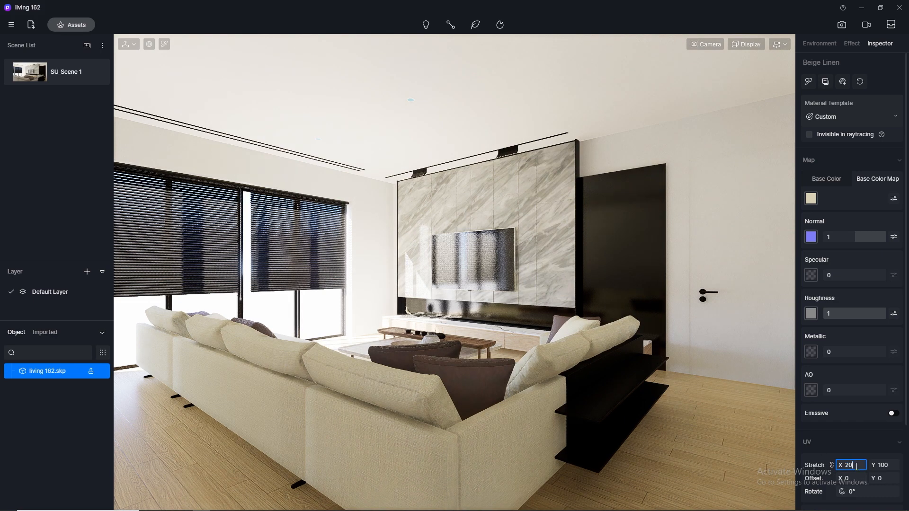
pyautogui.press('Return')
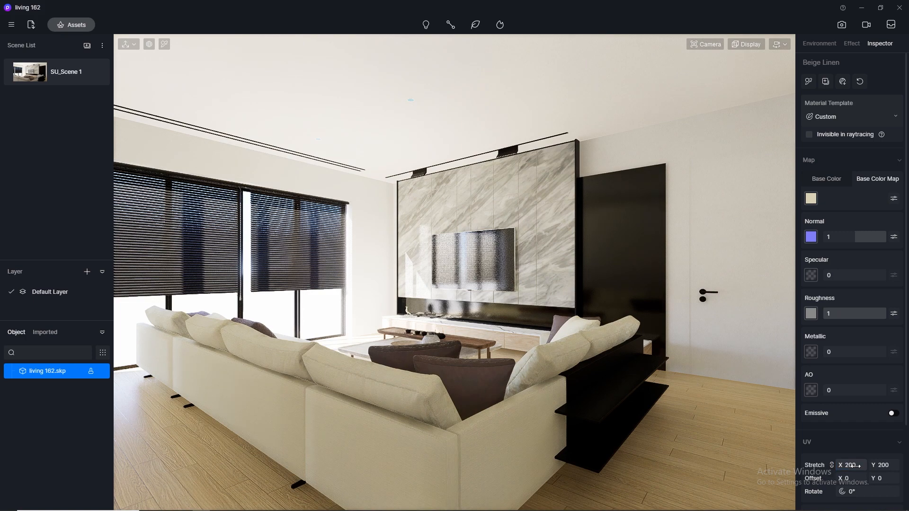
pyautogui.click(855, 463)
pyautogui.write('150')
pyautogui.press('Return')
pyautogui.scroll(2, 520, 448)
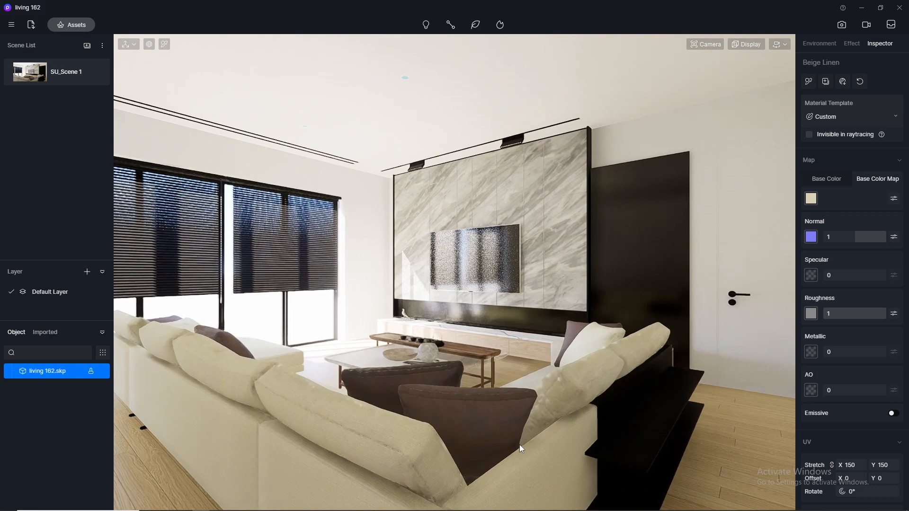
pyautogui.scroll(-2, 518, 444)
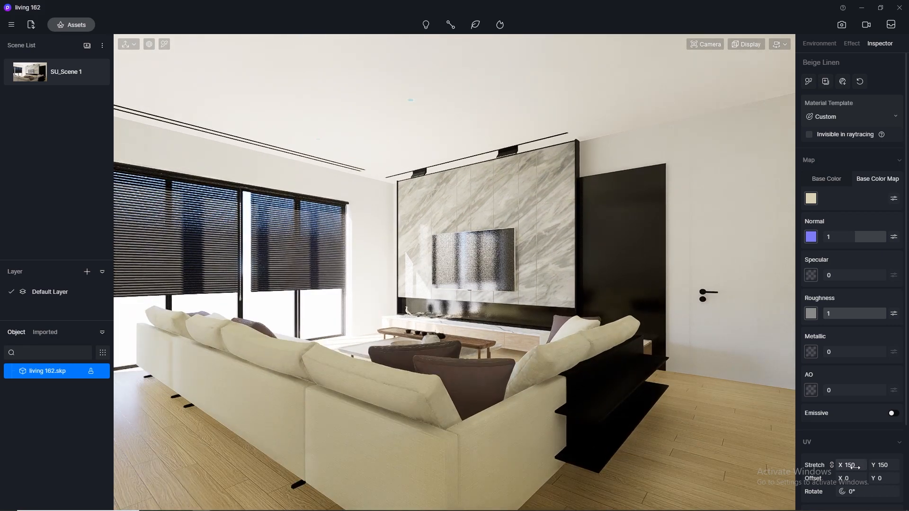
pyautogui.click(854, 467)
pyautogui.write('80')
pyautogui.press('Return')
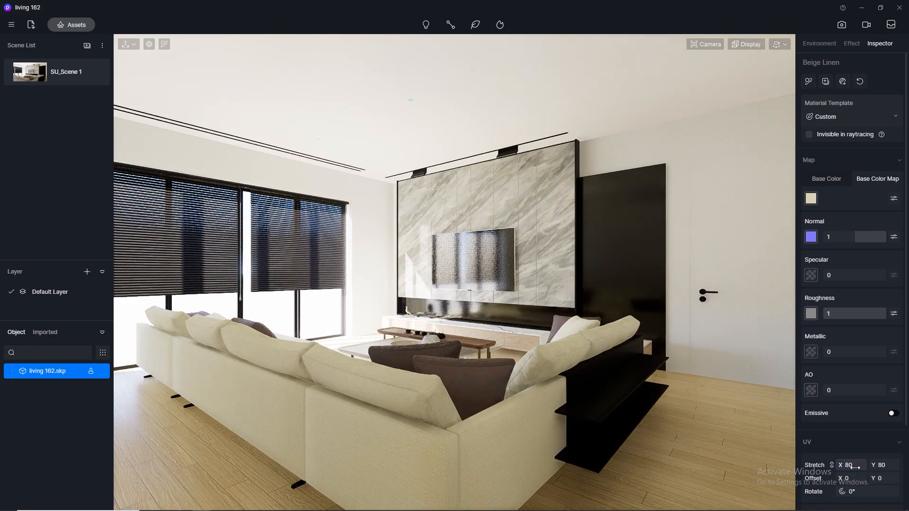
# Step: Set the UV stretch of the sofa's Beige Linen material to 120 in X and Y
pyautogui.click(855, 467)
pyautogui.press('Return')
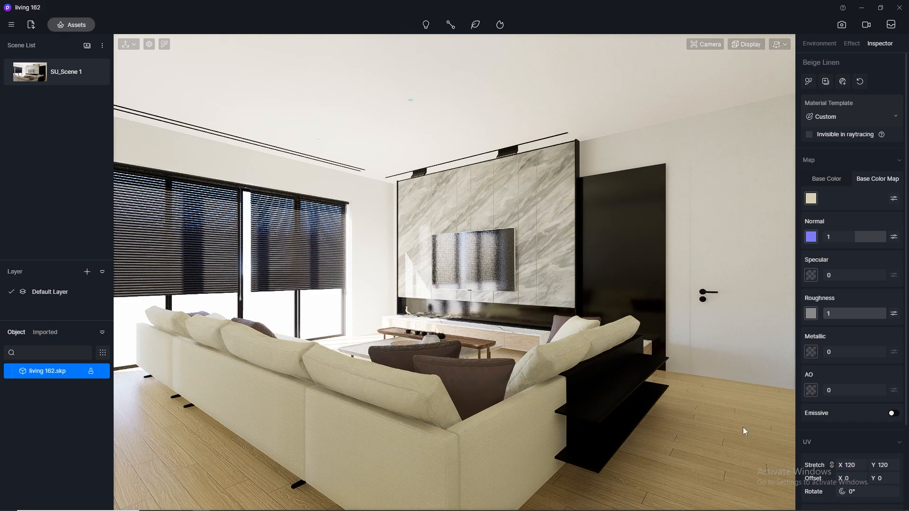
# Step: Apply the Dark gray seamless weaving material from the online Fabric assets to the dark sofa pillows and close the asset library
pyautogui.click(69, 25)
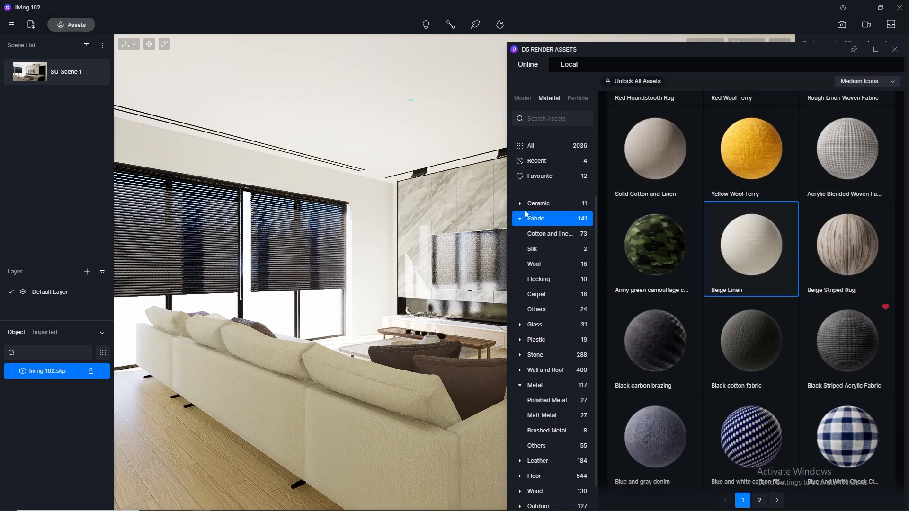
pyautogui.scroll(-8, 708, 242)
pyautogui.scroll(-6, 708, 237)
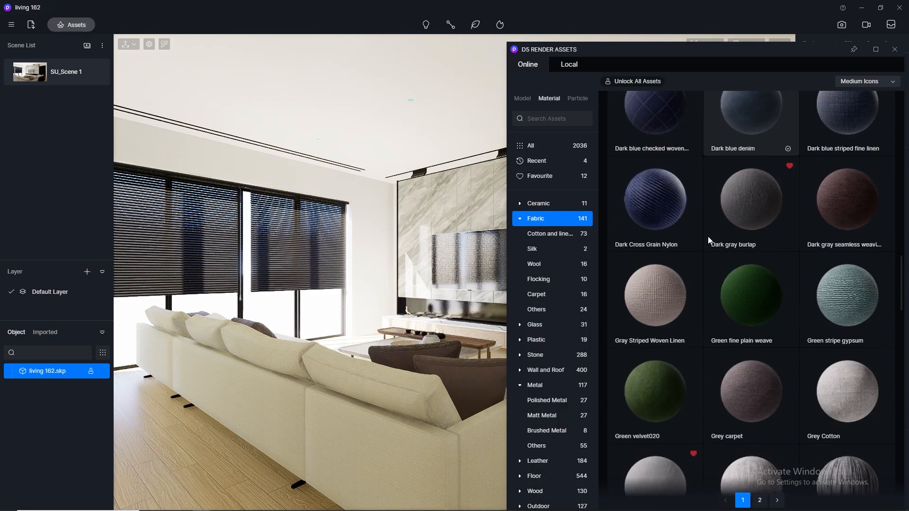
pyautogui.moveTo(854, 217); pyautogui.dragTo(477, 373)
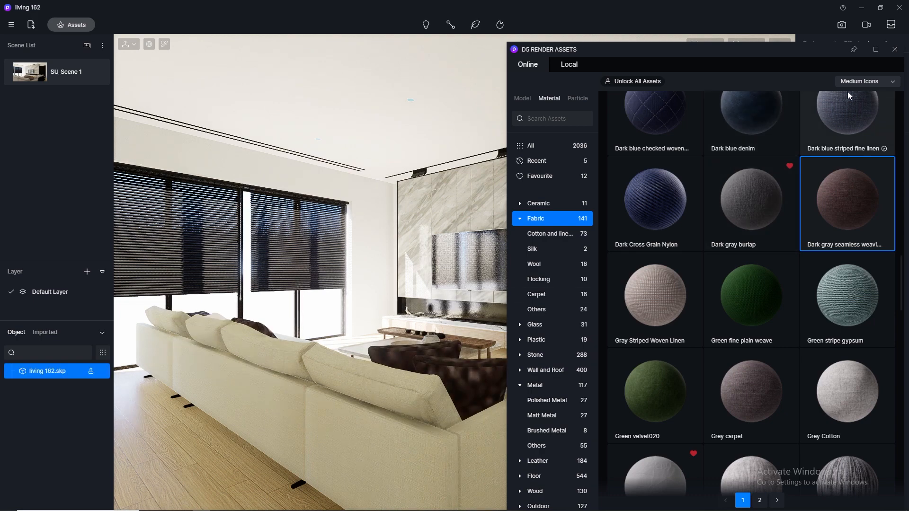
pyautogui.click(894, 49)
# Step: Set the UV stretch of the dark pillows' fabric material to 120 in X and Y
pyautogui.scroll(-4, 855, 387)
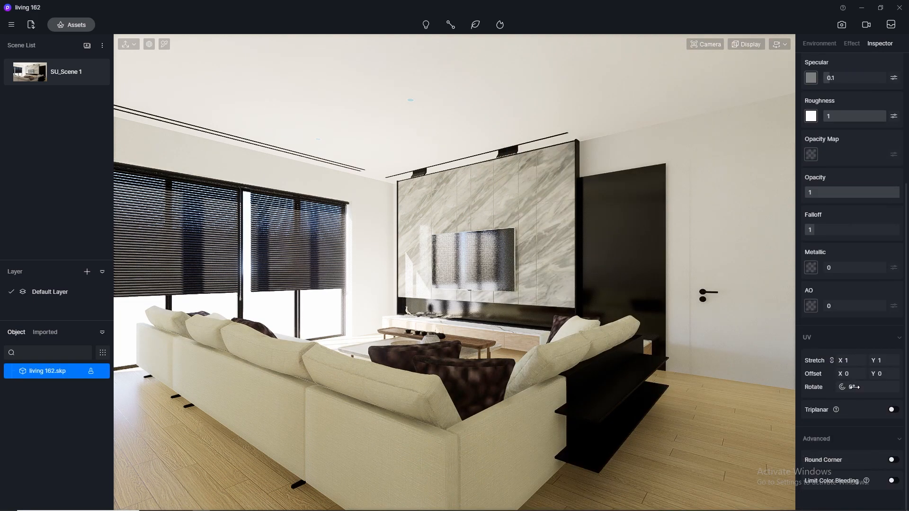
pyautogui.click(855, 362)
pyautogui.press('Return')
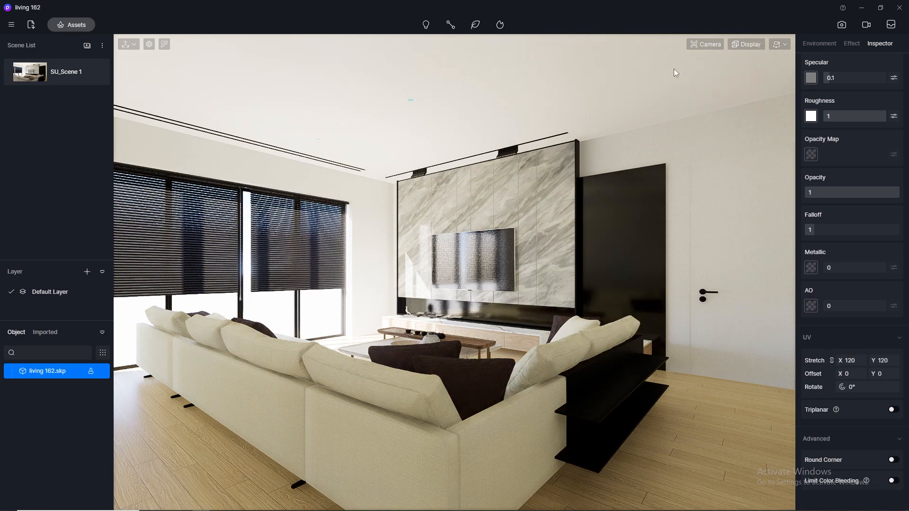
# Step: Open the image rendering settings and choose the 2K preset size
pyautogui.click(843, 25)
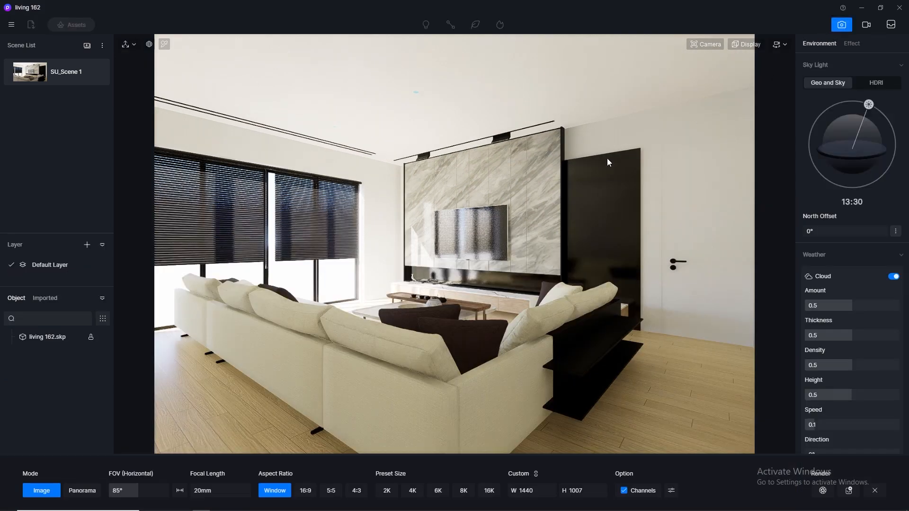
pyautogui.click(386, 490)
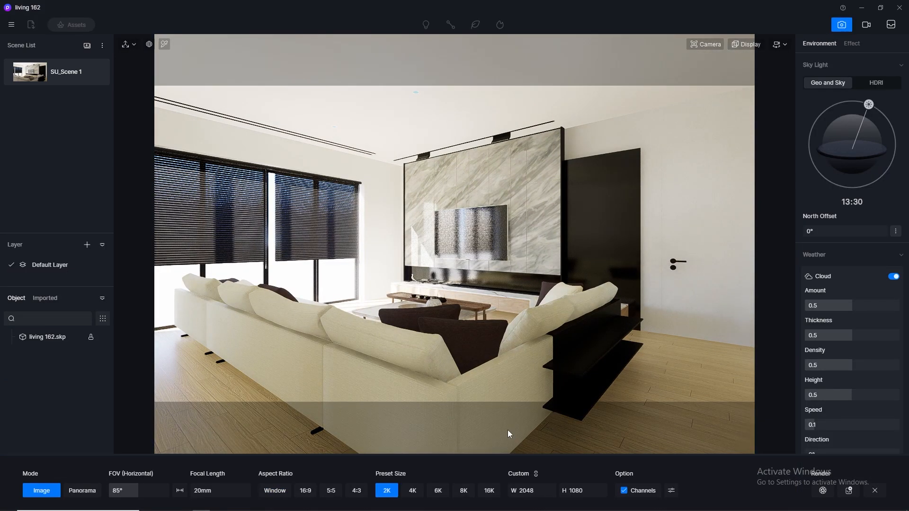
# Step: Switch the sky light to HDRI and load the custom HDR_029_Sky_Cloudy_Ref map
pyautogui.click(876, 83)
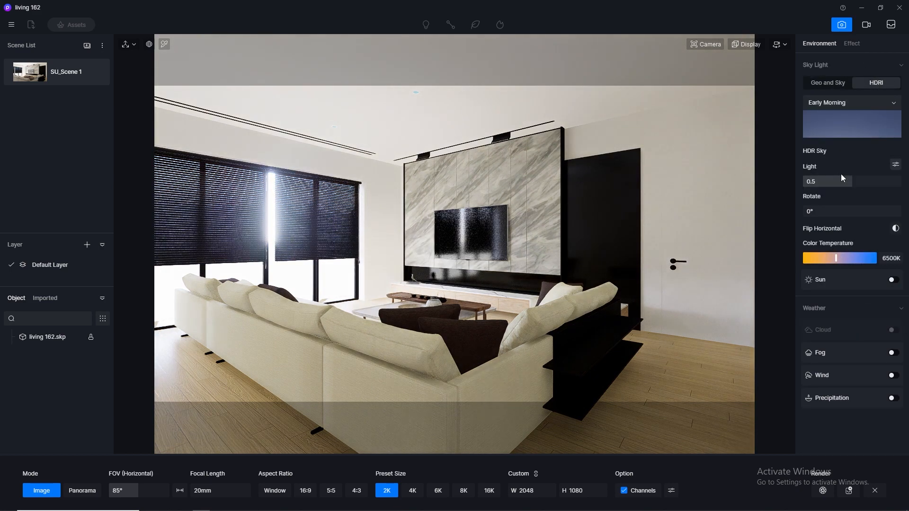
pyautogui.click(863, 102)
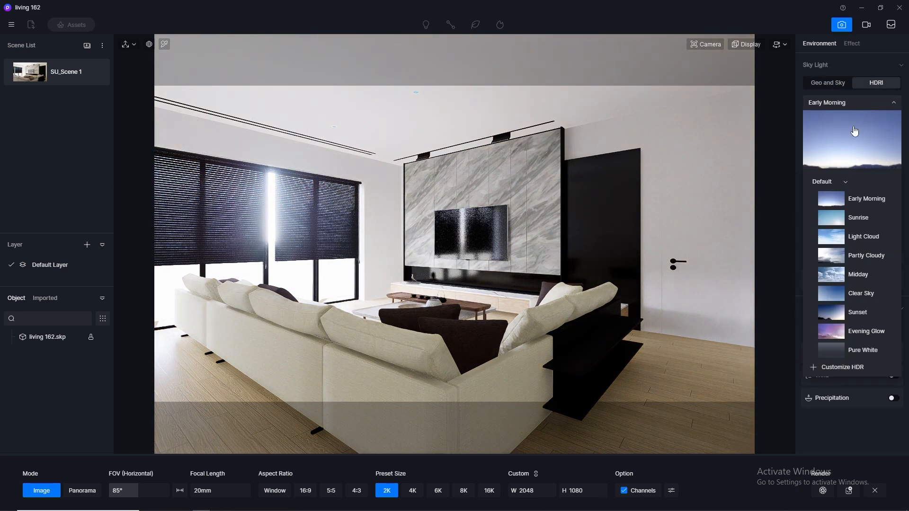
pyautogui.click(832, 183)
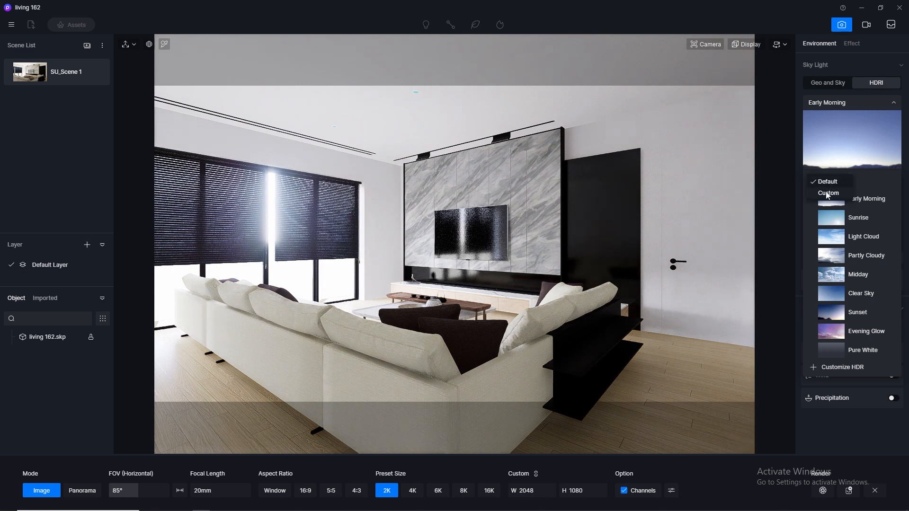
pyautogui.click(828, 194)
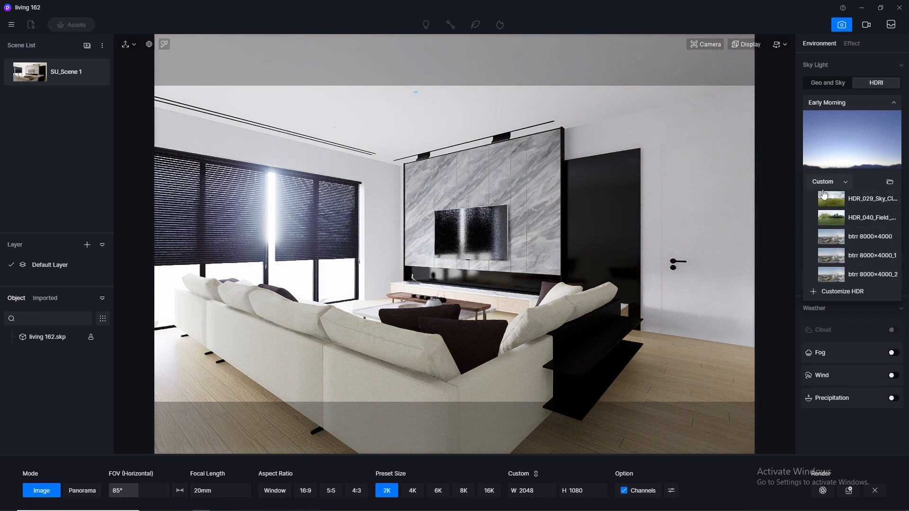
pyautogui.click(826, 199)
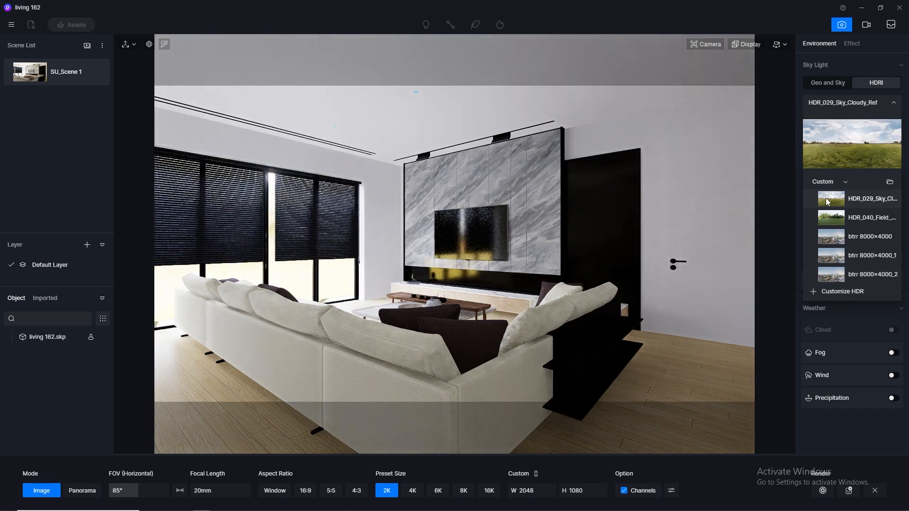
pyautogui.click(895, 102)
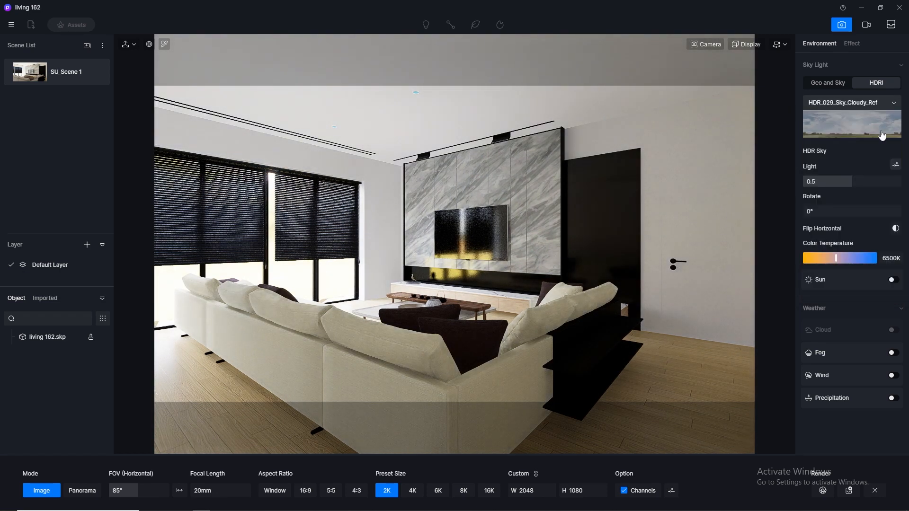
# Step: Split the HDR sky light into separate Skylight and Background values and set Skylight to 0.1
pyautogui.click(895, 166)
pyautogui.click(834, 200)
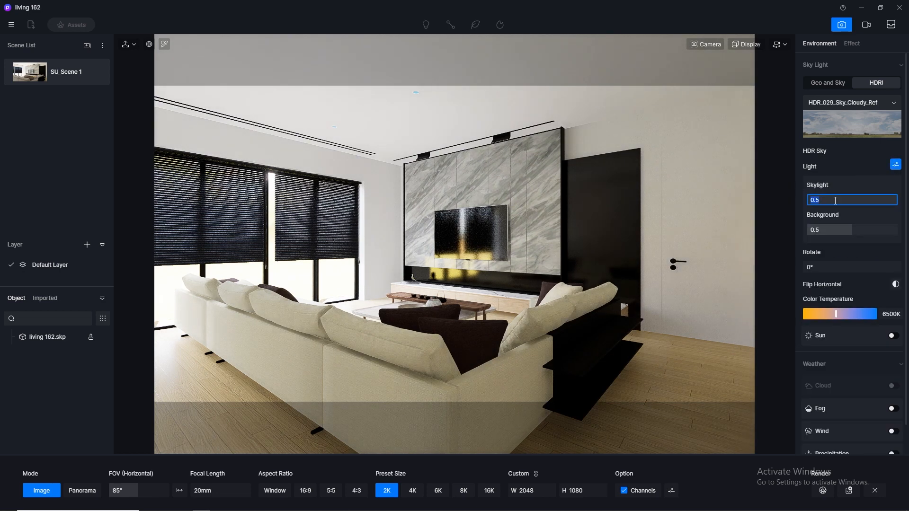
pyautogui.write('0.1')
pyautogui.press('Return')
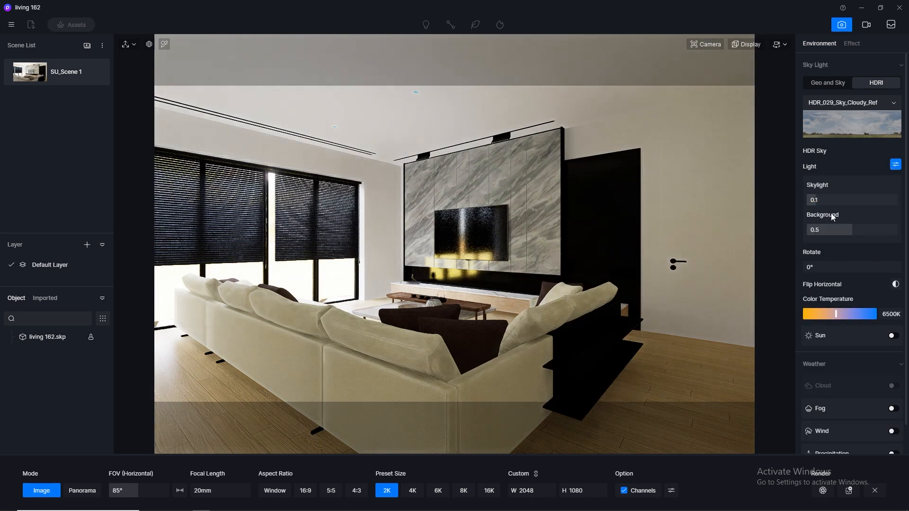
# Step: Try an HDR sky Background value of 0.1, then reduce it to 0.01
pyautogui.click(830, 233)
pyautogui.write('0.')
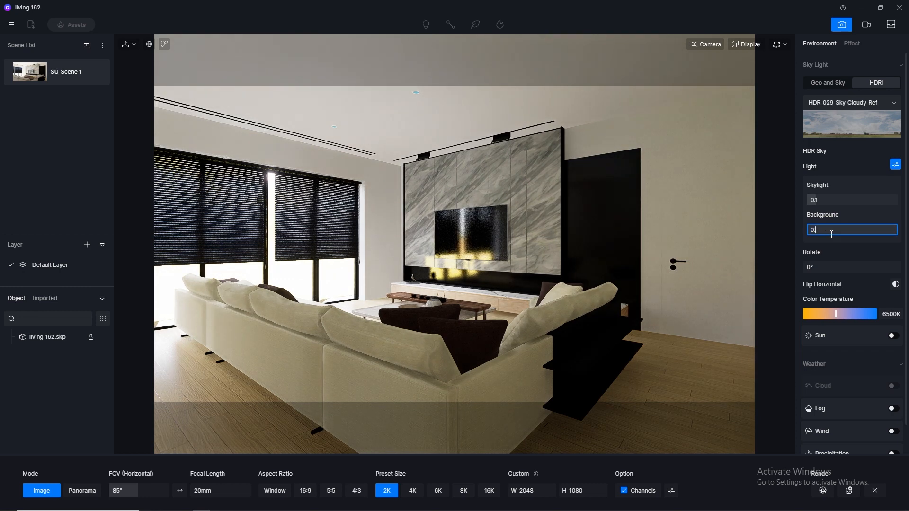
pyautogui.write('1')
pyautogui.press('Return')
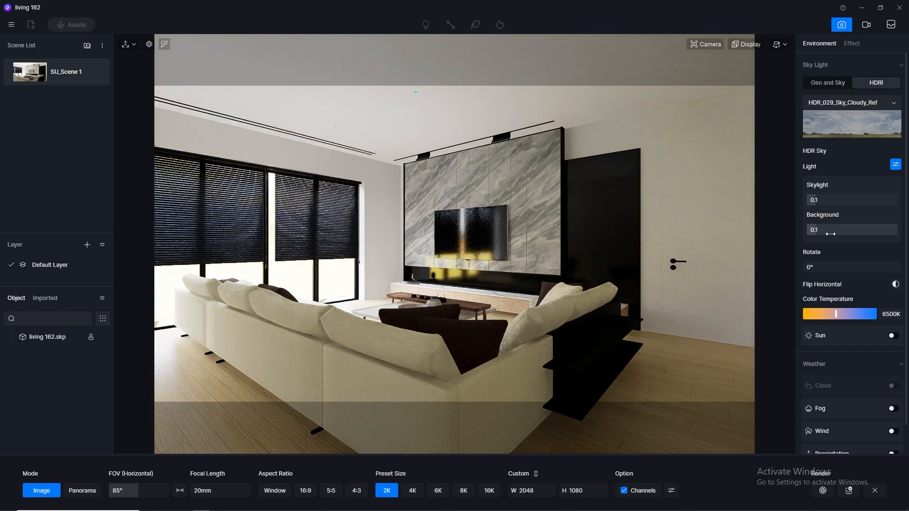
pyautogui.click(830, 233)
pyautogui.write('0.1')
pyautogui.press('Return')
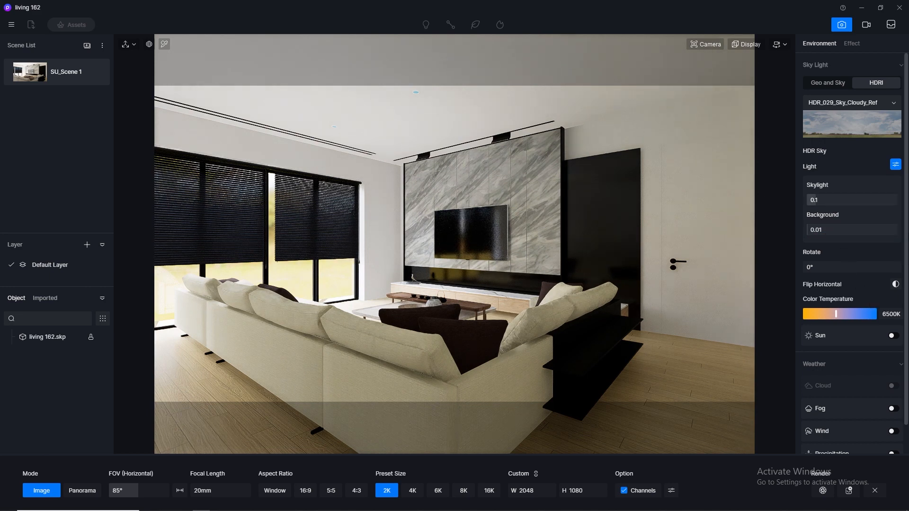
# Step: Try HDR Skylight values of 0.3, 0.5, 0.3 and 1 to compare the room's brightness
pyautogui.scroll(-1, 902, 197)
pyautogui.scroll(-1, 836, 190)
pyautogui.click(835, 181)
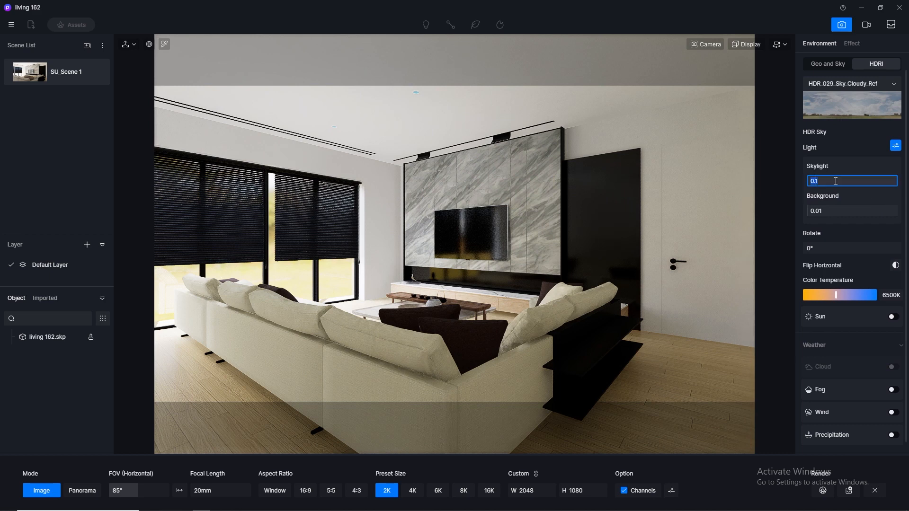
pyautogui.write('0.3')
pyautogui.press('Return')
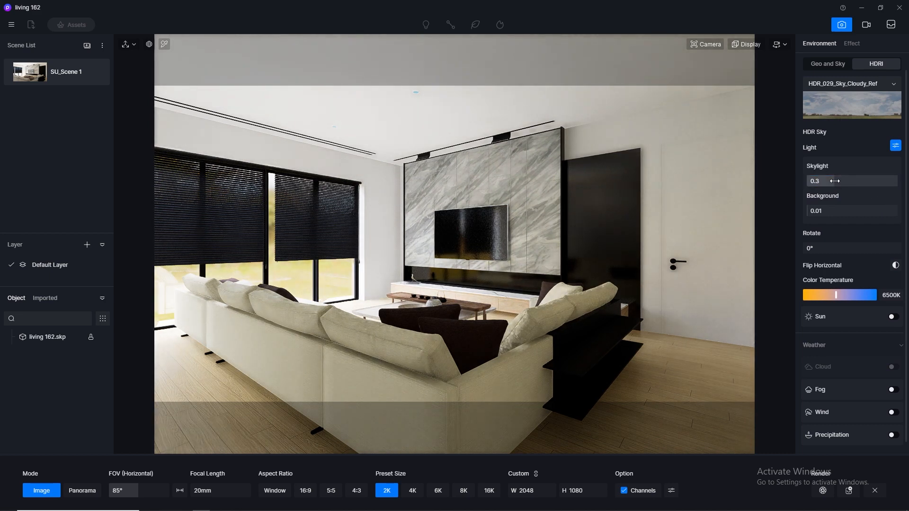
pyautogui.click(836, 181)
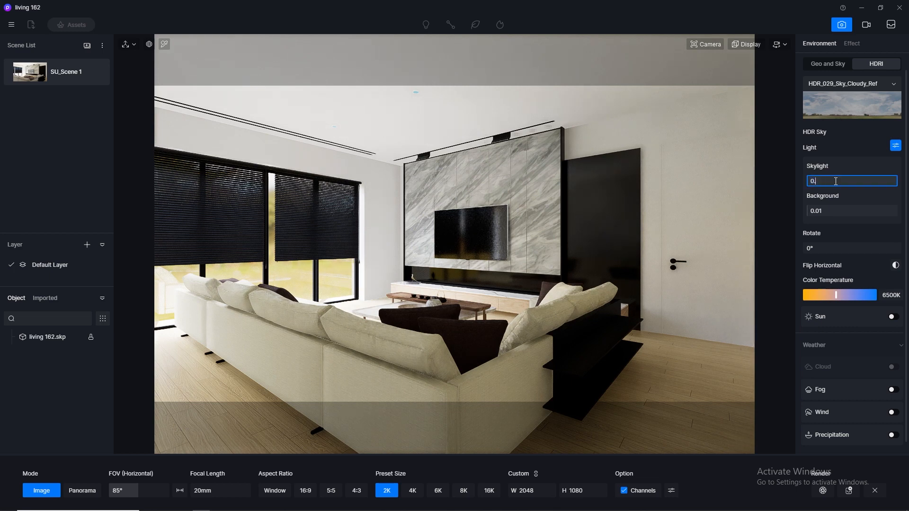
pyautogui.press('Return')
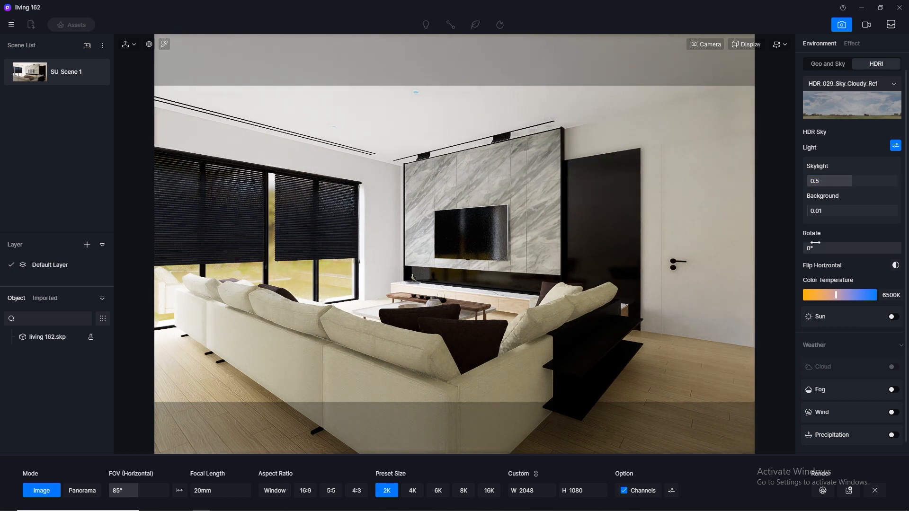
pyautogui.click(831, 180)
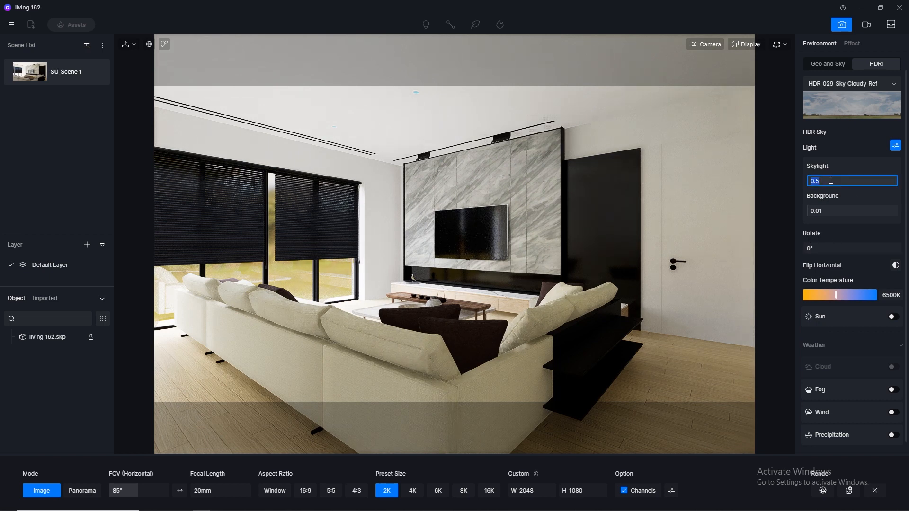
pyautogui.write('0.3')
pyautogui.press('Return')
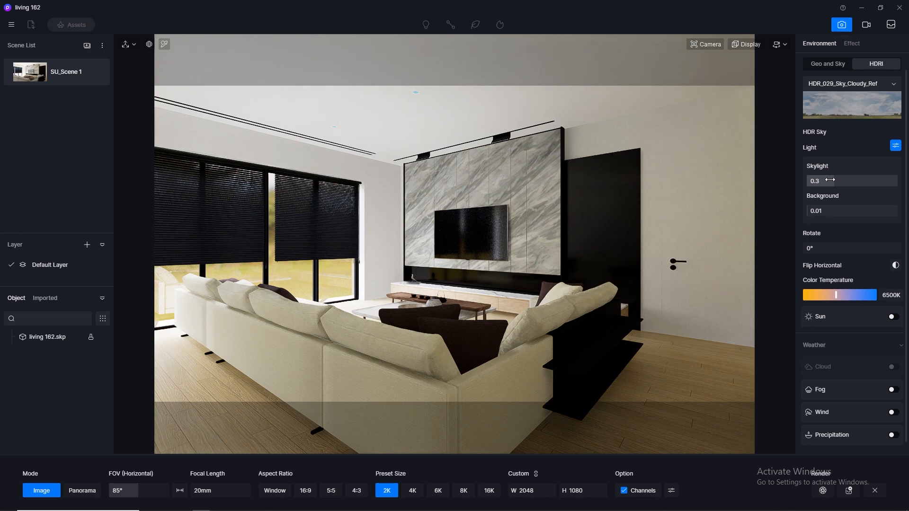
pyautogui.click(829, 180)
pyautogui.write('1')
pyautogui.press('Return')
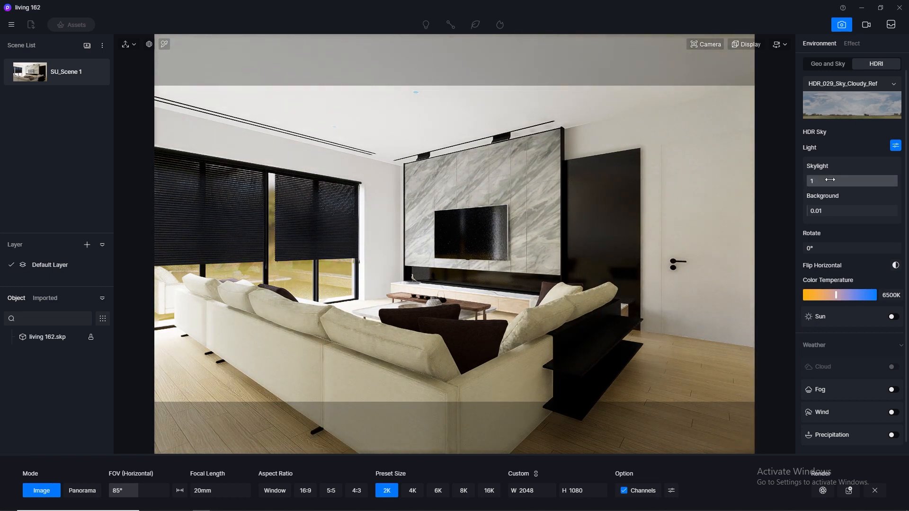
# Step: Set the HDR Skylight to 0.5 and turn on the Sun
pyautogui.click(829, 180)
pyautogui.press('Return')
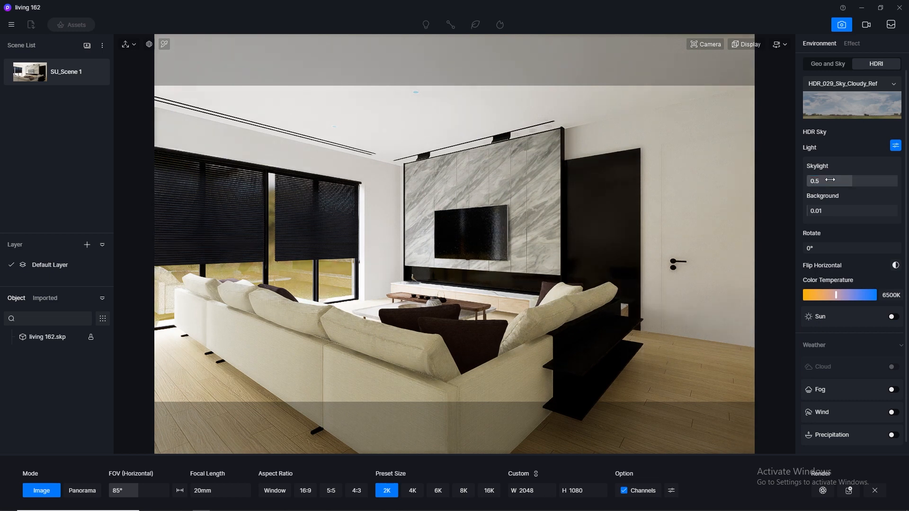
pyautogui.scroll(-1, 906, 197)
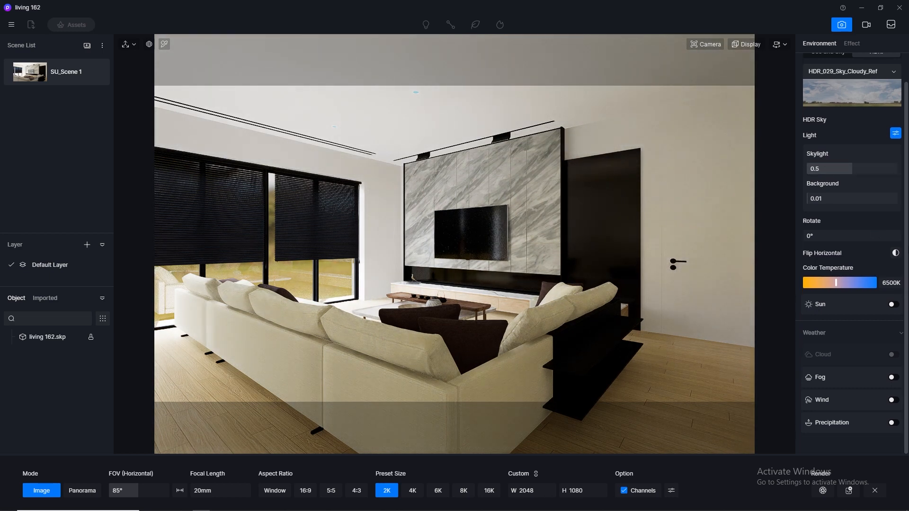
pyautogui.click(893, 304)
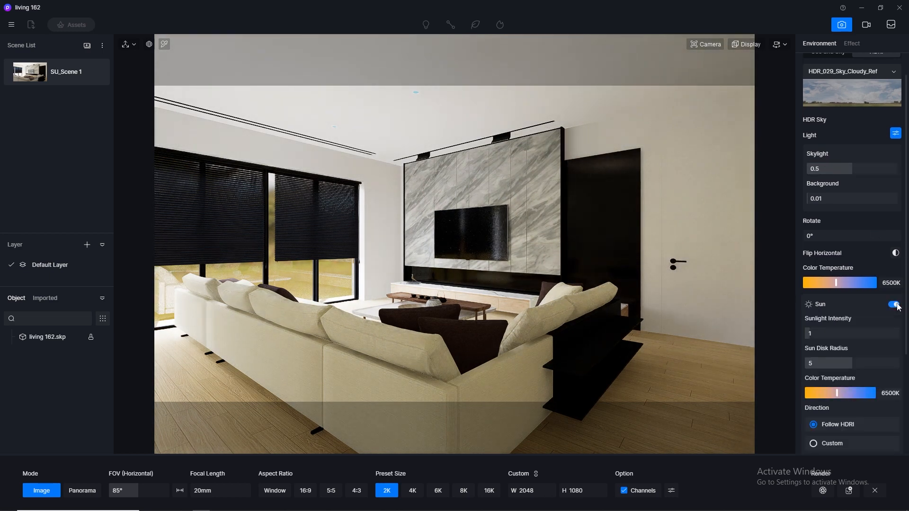
# Step: Try HDR sky Background values of 0.1 and 0.03
pyautogui.click(838, 199)
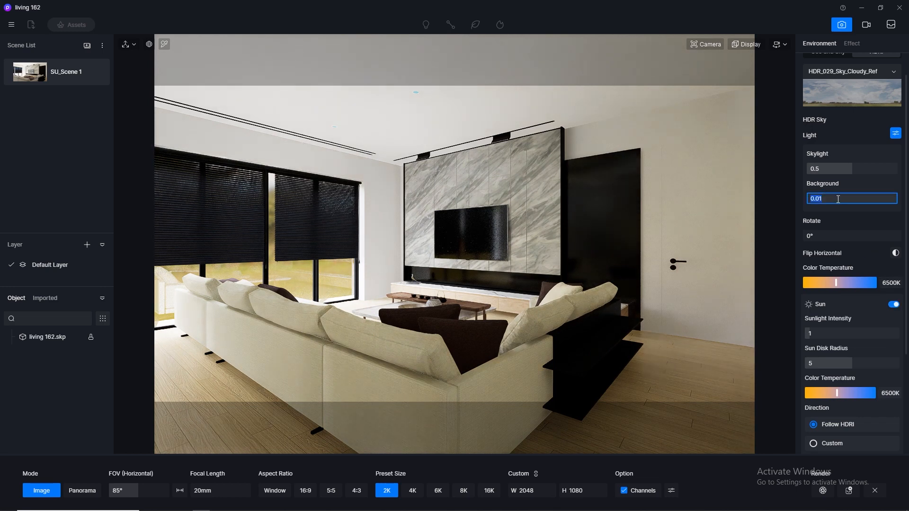
pyautogui.write('0.1')
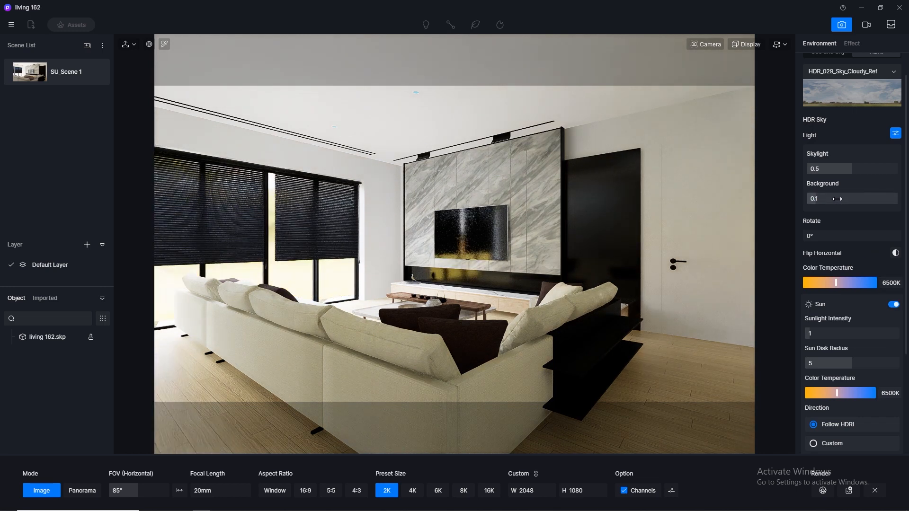
pyautogui.press('Return')
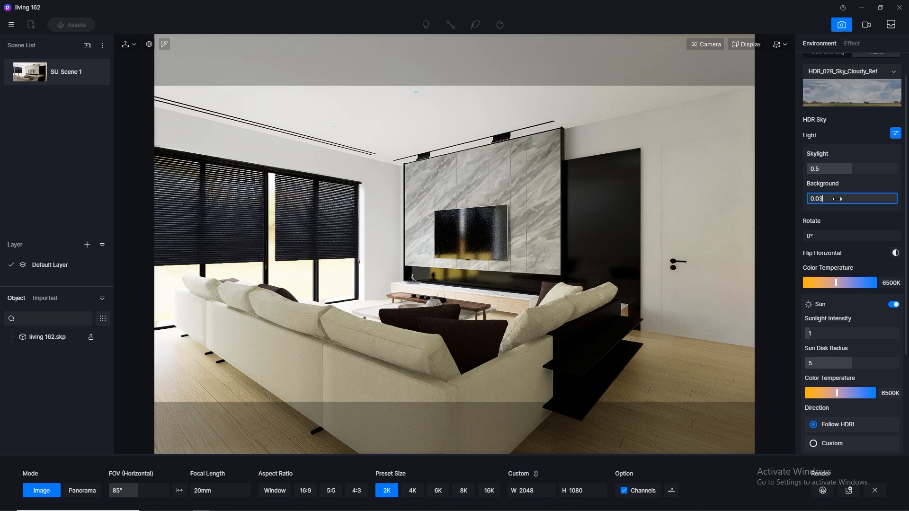
pyautogui.write('0.03')
pyautogui.press('Return')
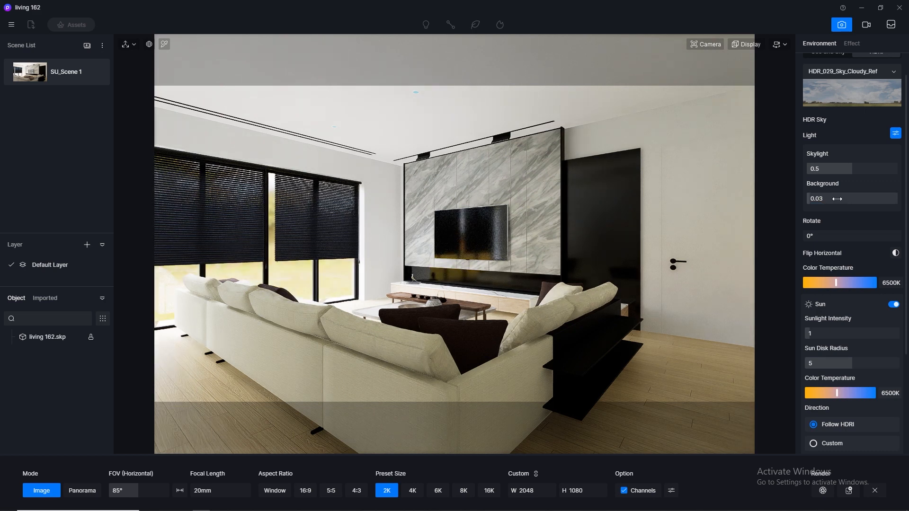
# Step: Set the HDR sky Background to 0.02 and update SU_Scene 1 with the current settings
pyautogui.click(837, 199)
pyautogui.write('0.02')
pyautogui.press('Return')
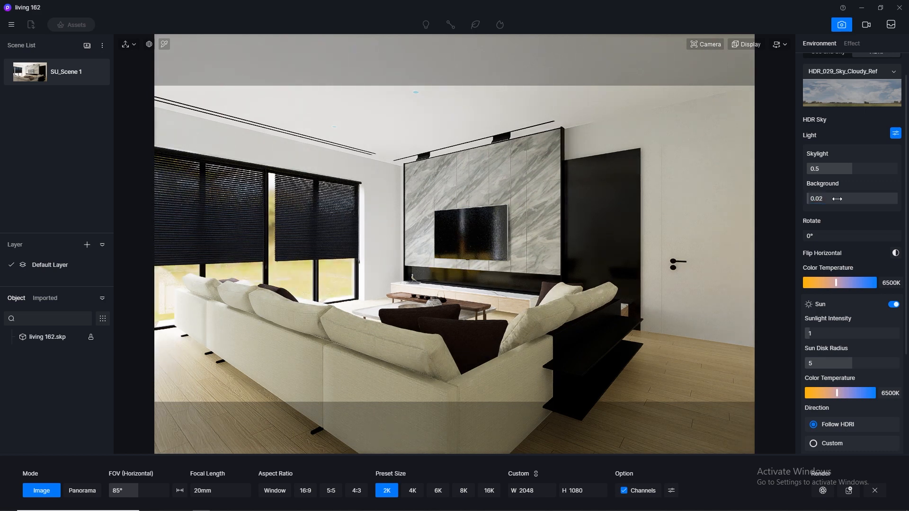
pyautogui.click(97, 74)
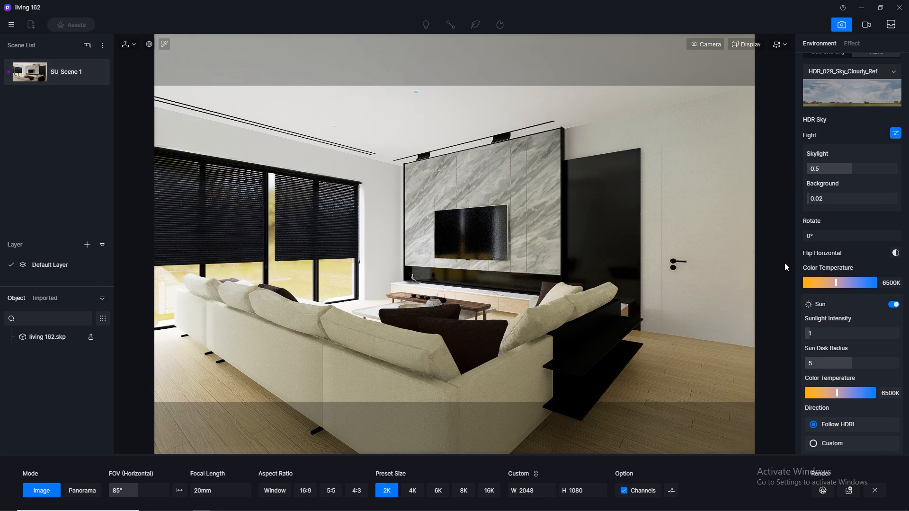
# Step: Switch the sun direction to Custom with an azimuth of 256.3 and an altitude of 17.6
pyautogui.click(851, 333)
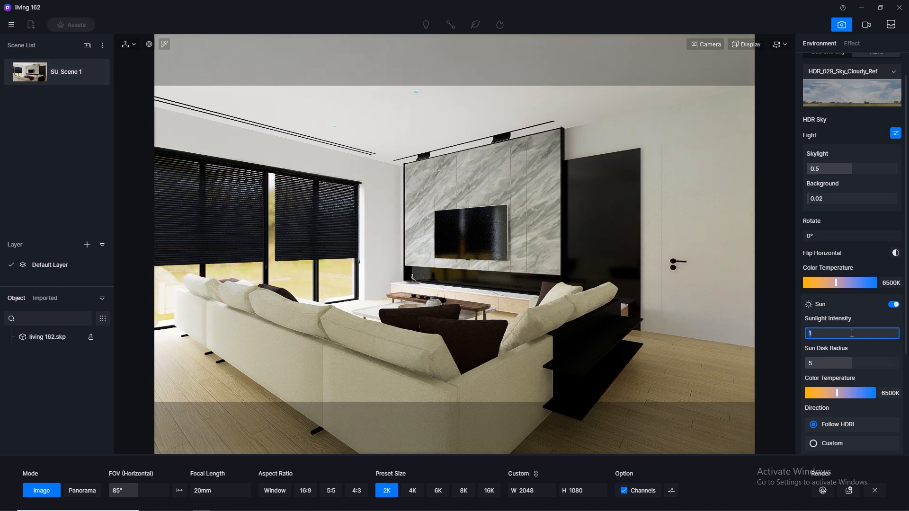
pyautogui.scroll(-1, 834, 375)
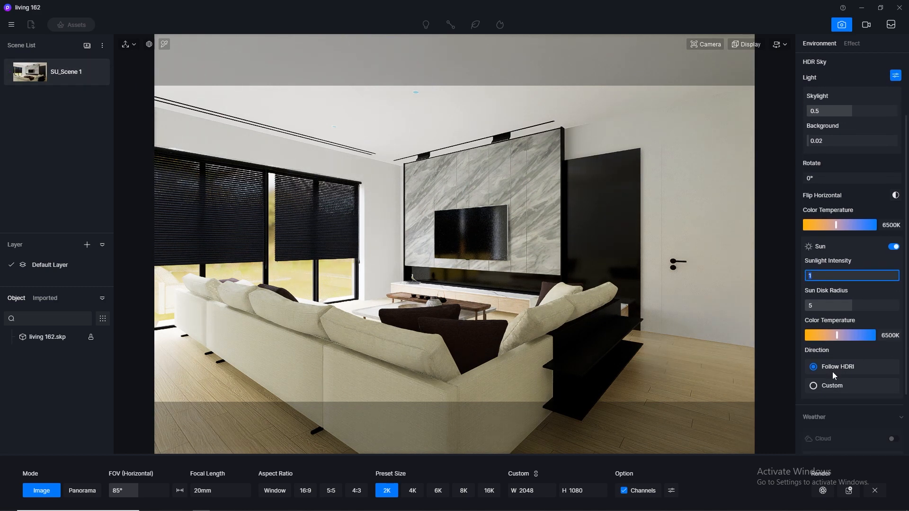
pyautogui.click(813, 388)
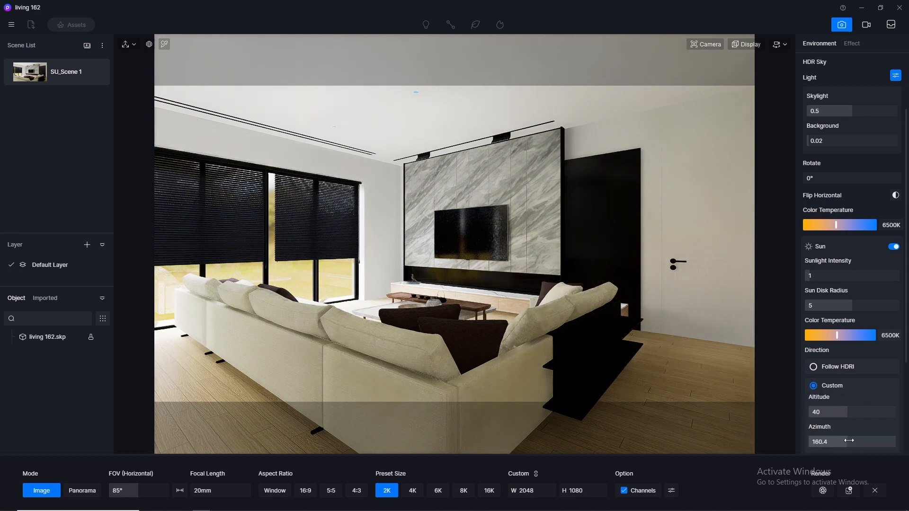
pyautogui.moveTo(849, 440); pyautogui.dragTo(874, 437)
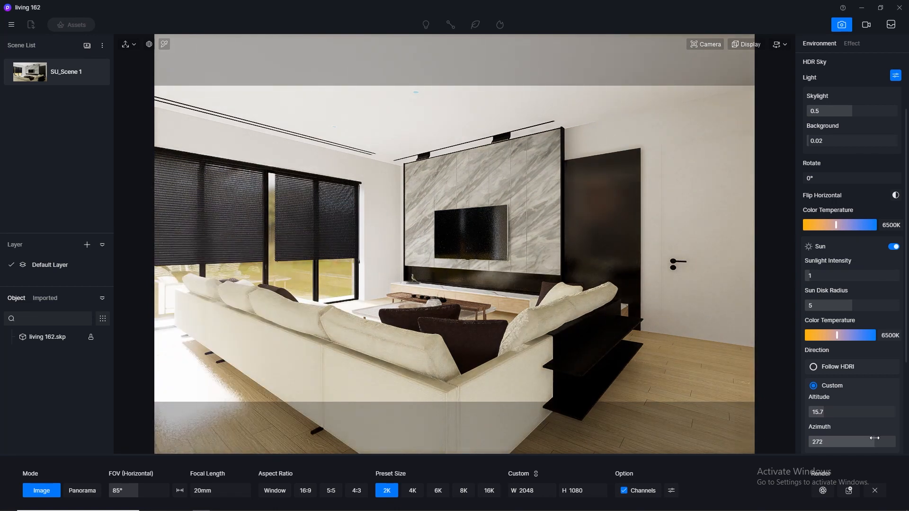
pyautogui.moveTo(874, 438); pyautogui.dragTo(870, 438)
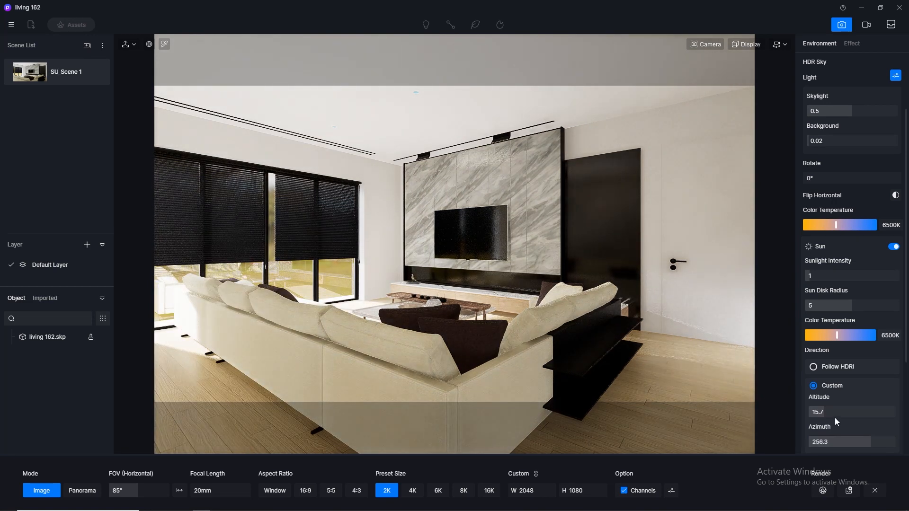
pyautogui.moveTo(827, 412)
pyautogui.mouseDown()
pyautogui.moveTo(841, 412)
pyautogui.moveTo(825, 412)
pyautogui.mouseUp()
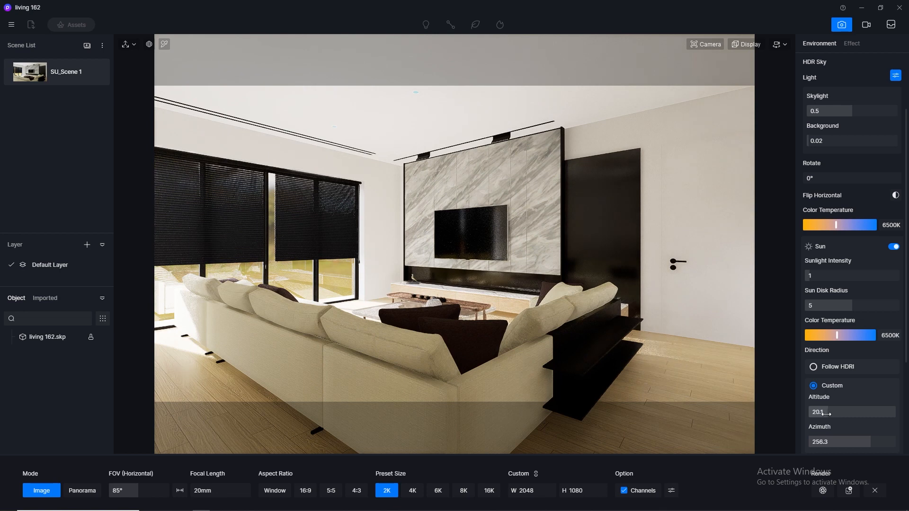
# Step: Compare sunlight intensities of 0.01, 0.2 and 0.5, and set the intensity to 0.1
pyautogui.click(821, 275)
pyautogui.press('Return')
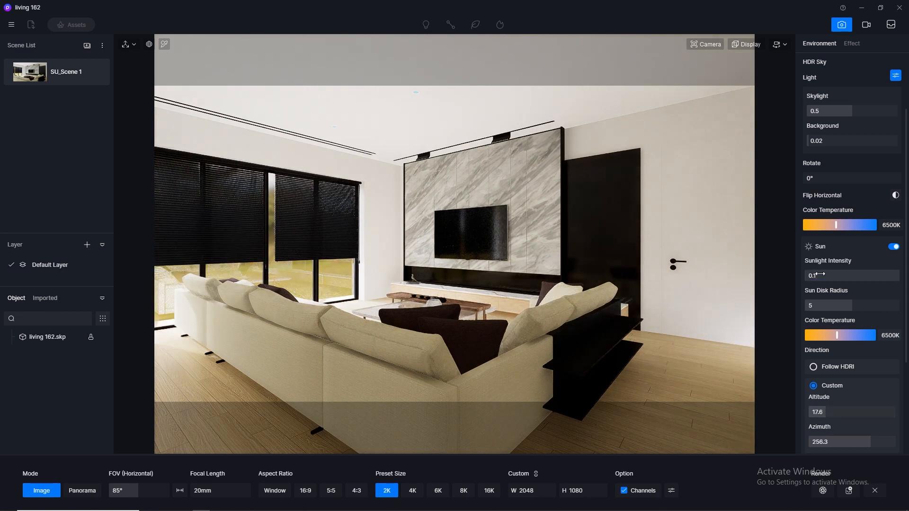
pyautogui.click(821, 274)
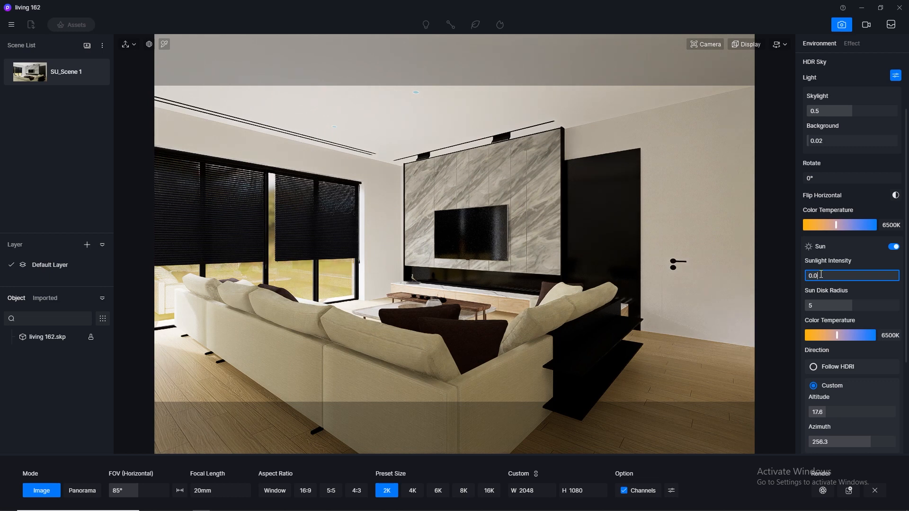
pyautogui.press('Return')
pyautogui.click(821, 274)
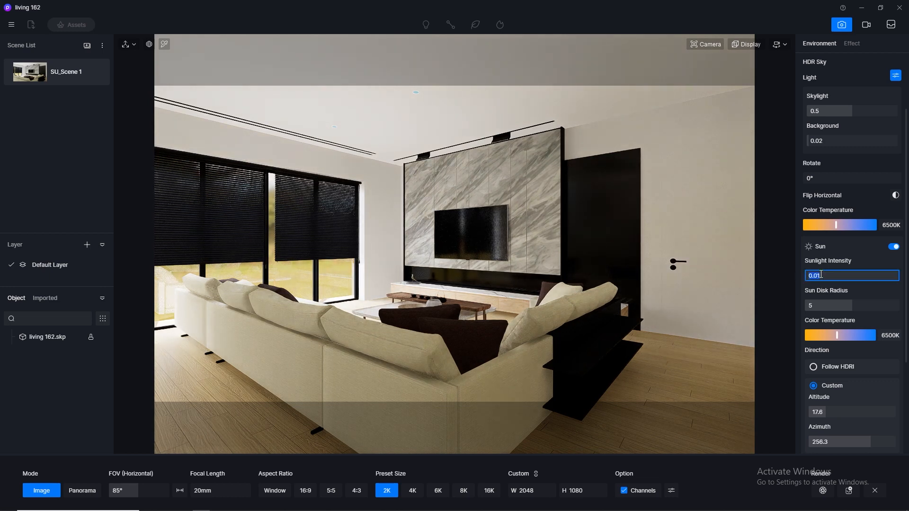
pyautogui.press('Return')
pyautogui.click(821, 275)
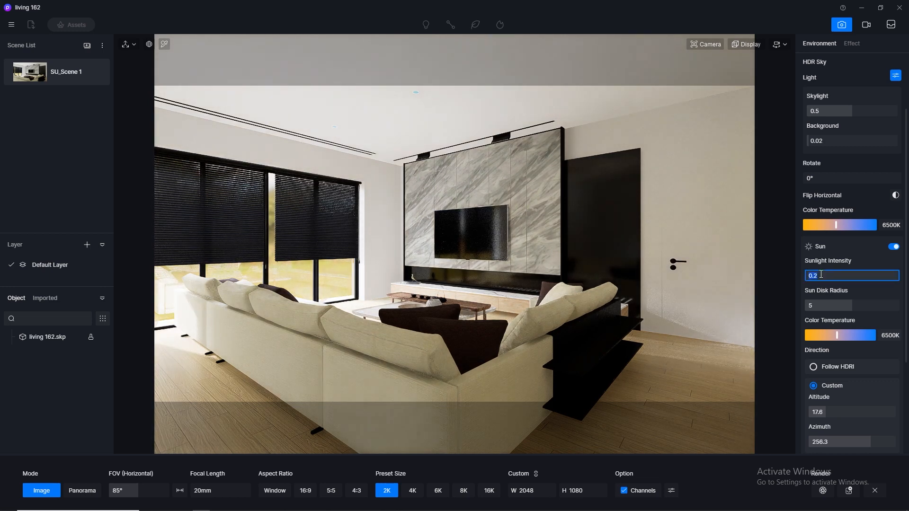
pyautogui.press('Return')
pyautogui.click(821, 274)
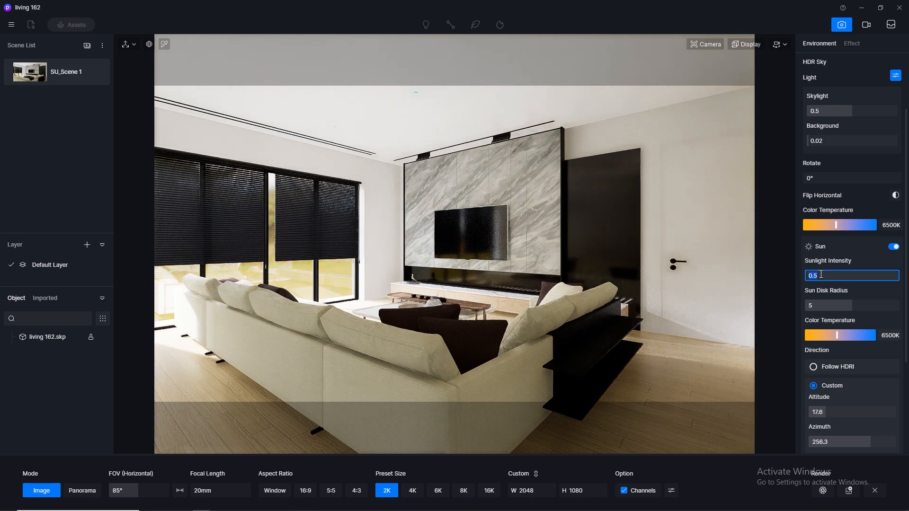
pyautogui.press('Return')
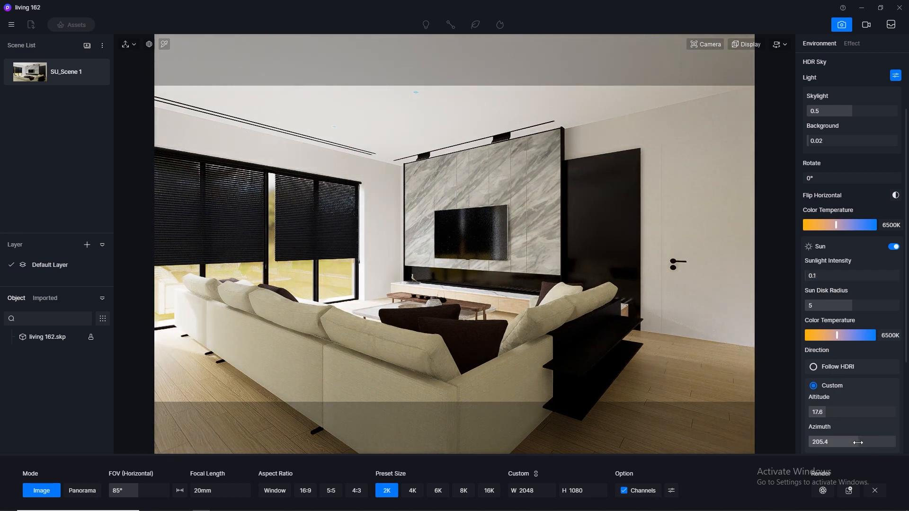
# Step: Lower the custom sun altitude to 9.8 and set its azimuth to 262.2
pyautogui.moveTo(857, 443); pyautogui.dragTo(869, 440)
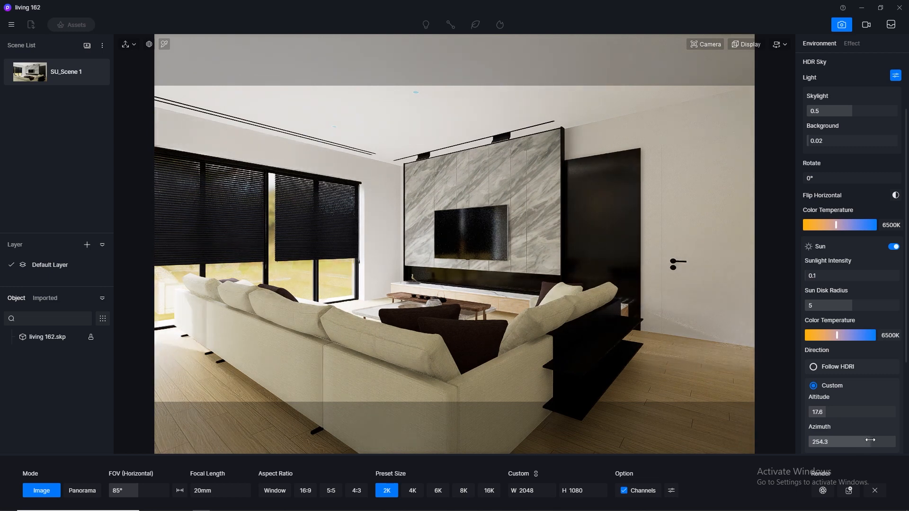
pyautogui.moveTo(825, 412); pyautogui.dragTo(818, 412)
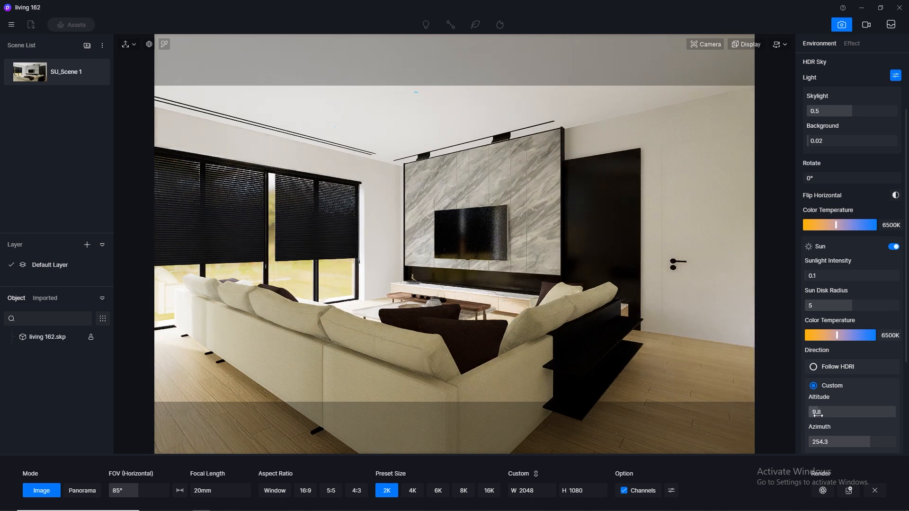
pyautogui.moveTo(857, 443)
pyautogui.mouseDown()
pyautogui.moveTo(844, 441)
pyautogui.moveTo(871, 446)
pyautogui.mouseUp()
pyautogui.moveTo(86, 71)
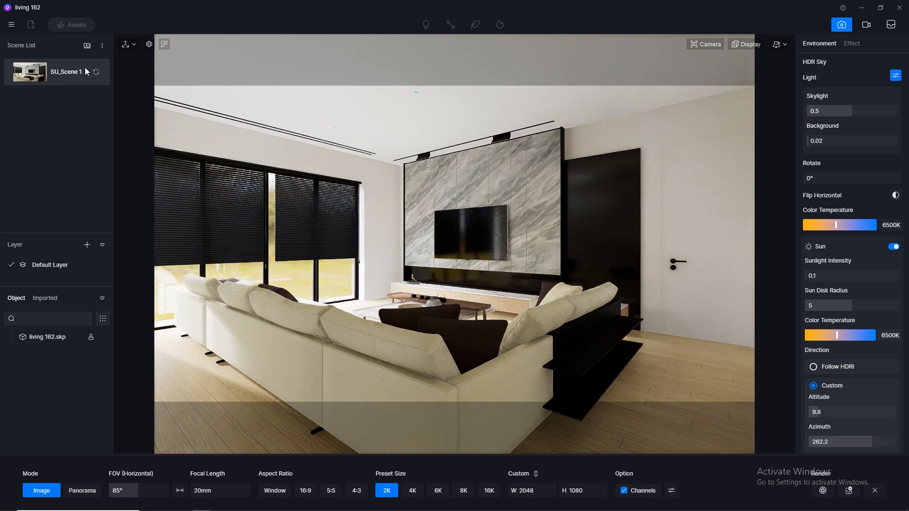
# Step: Set the post-processing white balance to 6000 and update SU_Scene 1 with the current settings
pyautogui.click(852, 44)
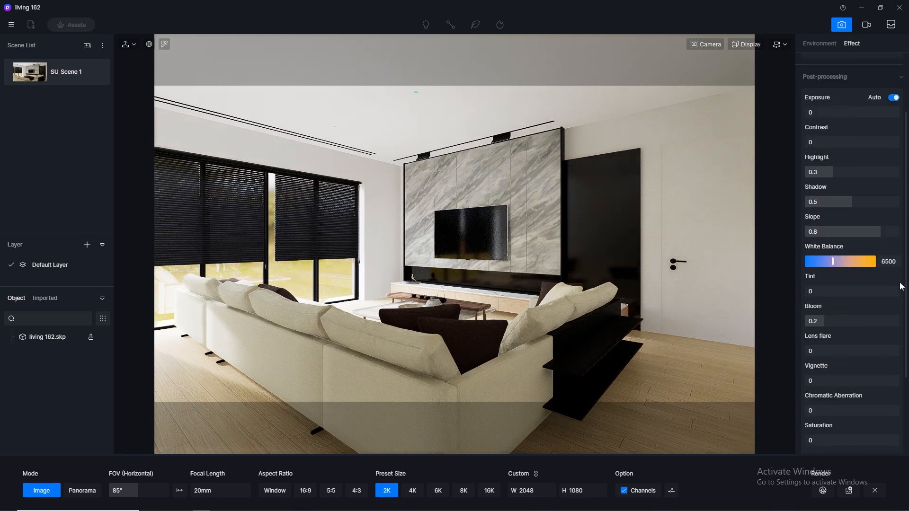
pyautogui.doubleClick(890, 262)
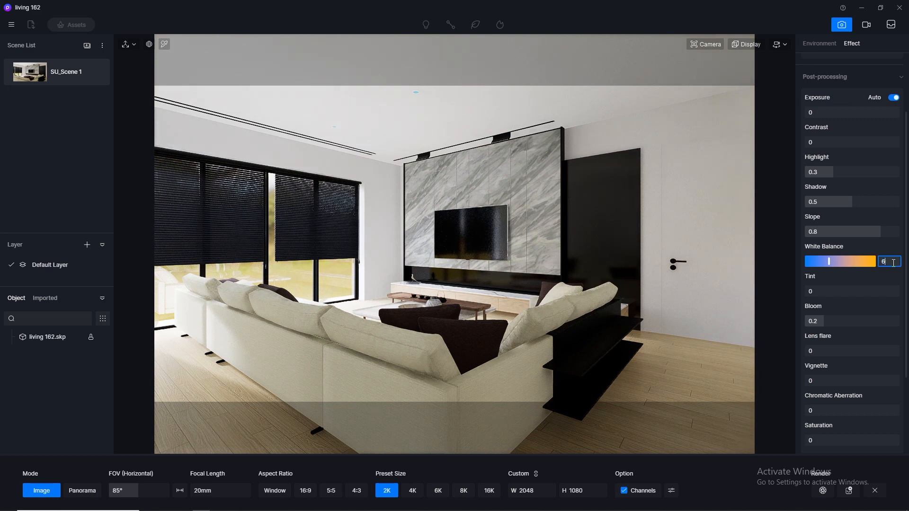
pyautogui.write('0')
pyautogui.press('Return')
pyautogui.doubleClick(893, 262)
pyautogui.write('6000')
pyautogui.press('Return')
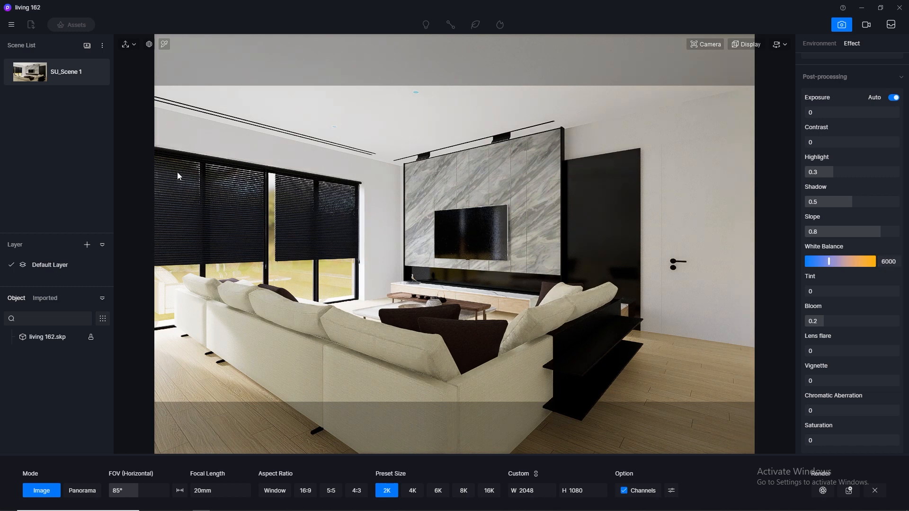
pyautogui.click(96, 72)
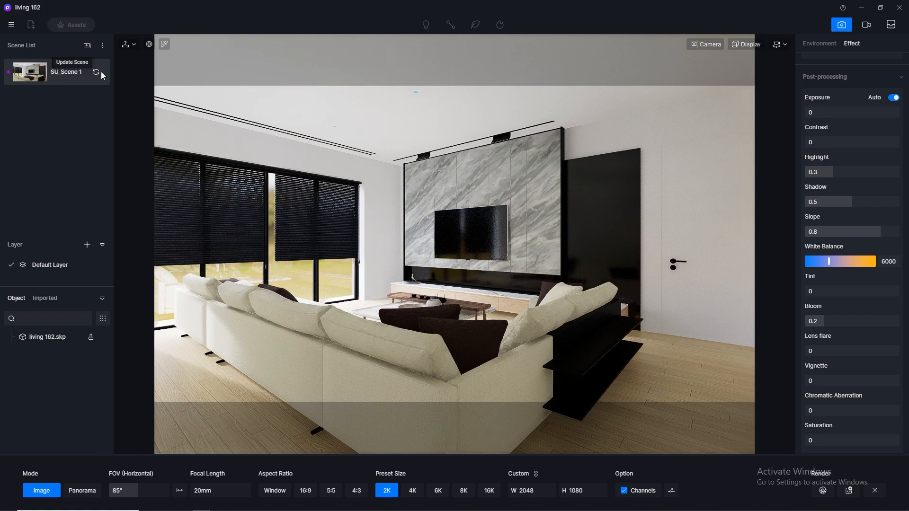
# Step: Leave image rendering mode and switch the viewport navigation from Fly to Orbit
pyautogui.click(841, 27)
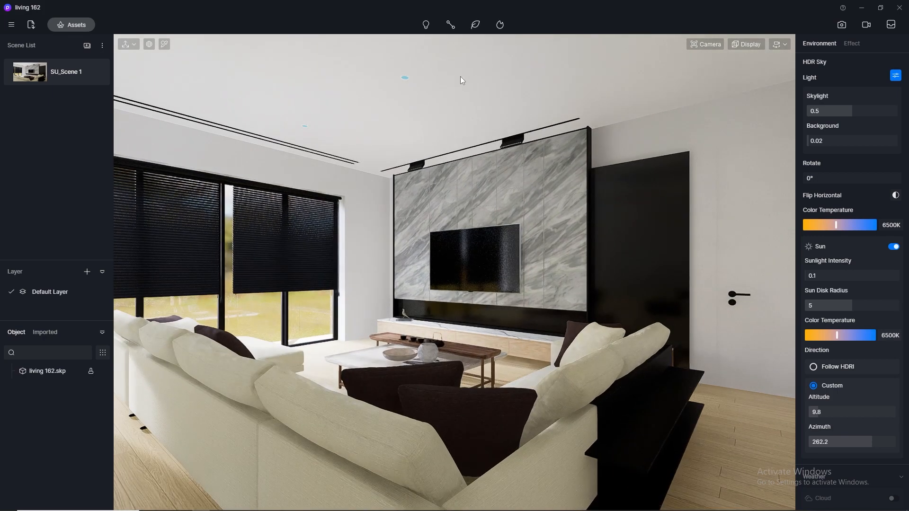
pyautogui.click(779, 45)
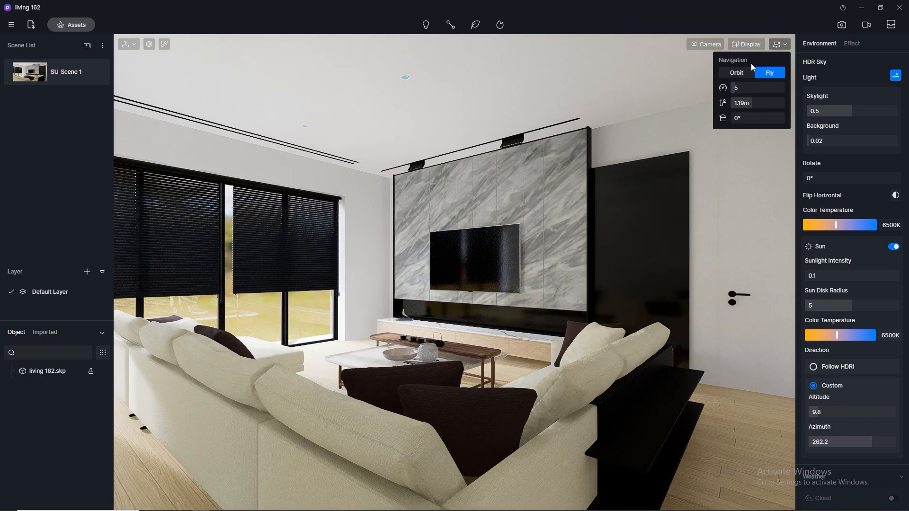
pyautogui.click(736, 72)
# Step: Make the round ceiling downlight's blue lens material emissive with an intensity of 12
pyautogui.scroll(3, 396, 60)
pyautogui.scroll(5, 396, 64)
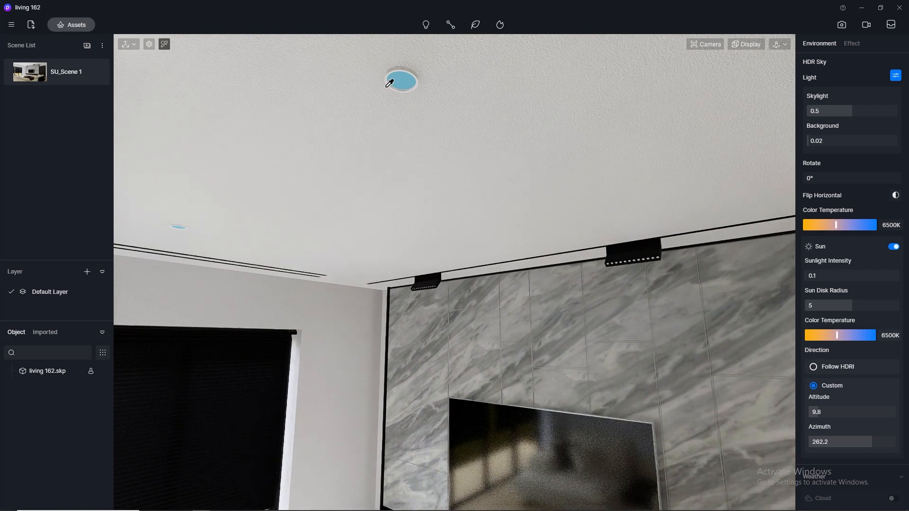
pyautogui.click(402, 81)
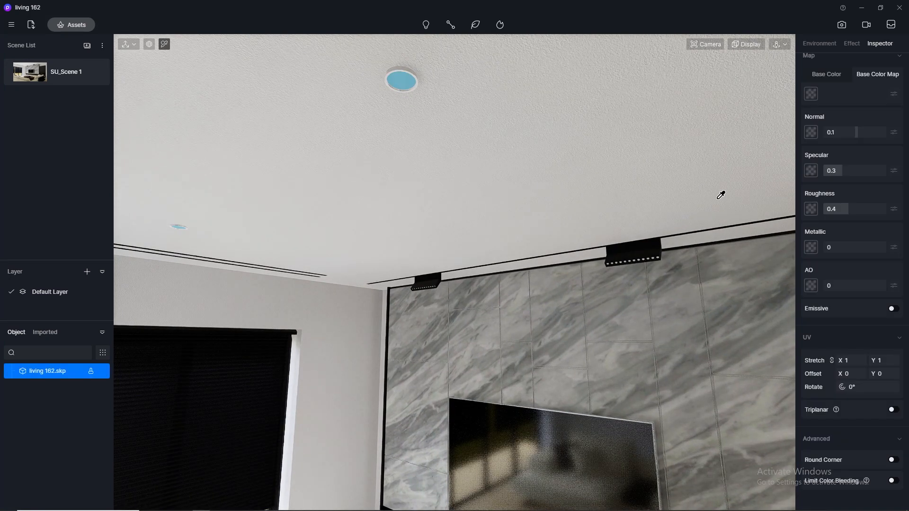
pyautogui.click(893, 309)
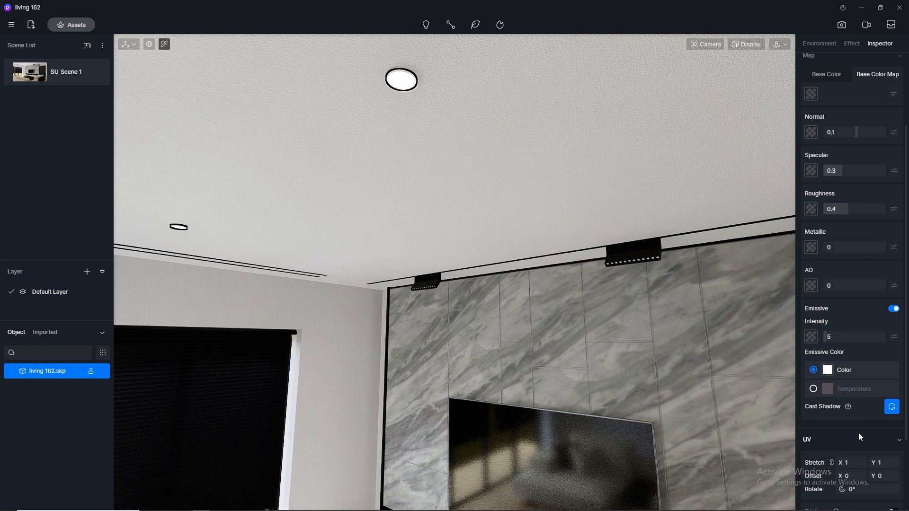
pyautogui.click(839, 337)
pyautogui.press('Return')
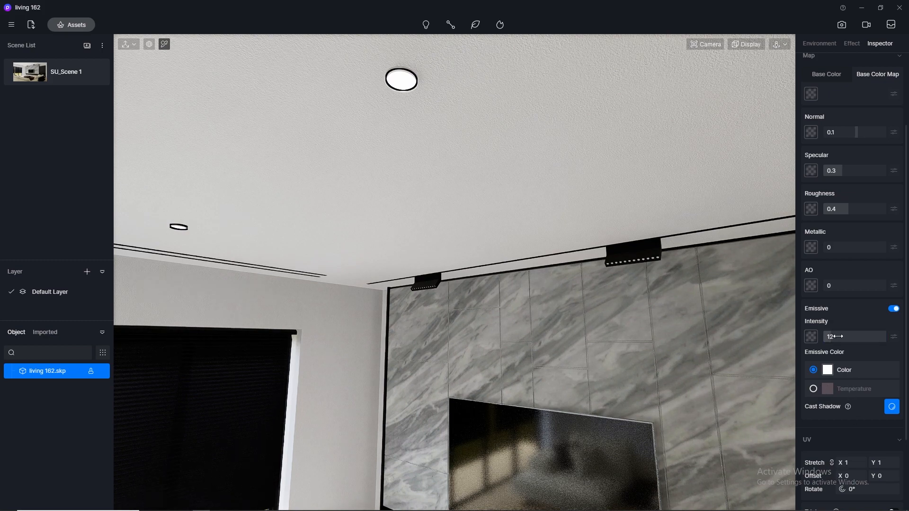
# Step: Try turning on emission for the bulb material of the black track light above the marble wall
pyautogui.scroll(3, 431, 283)
pyautogui.scroll(5, 431, 283)
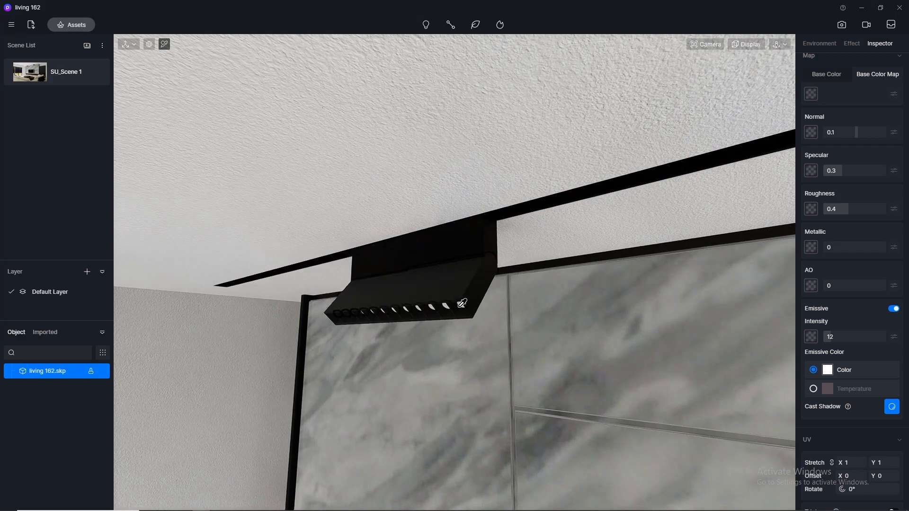
pyautogui.scroll(4, 462, 303)
pyautogui.click(462, 305)
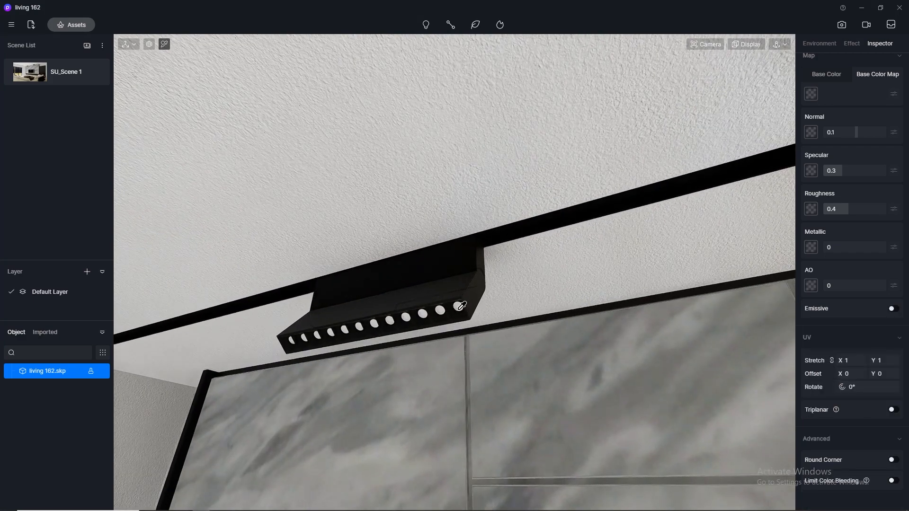
pyautogui.click(893, 309)
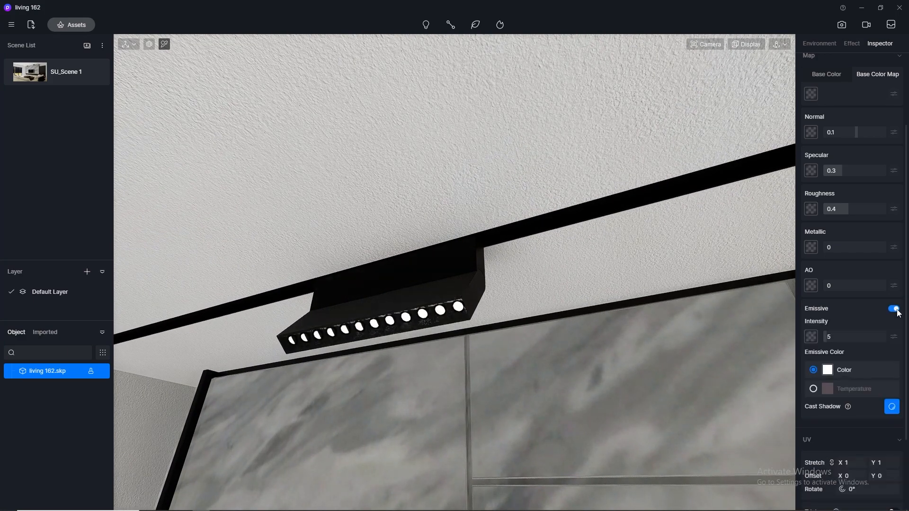
pyautogui.click(893, 309)
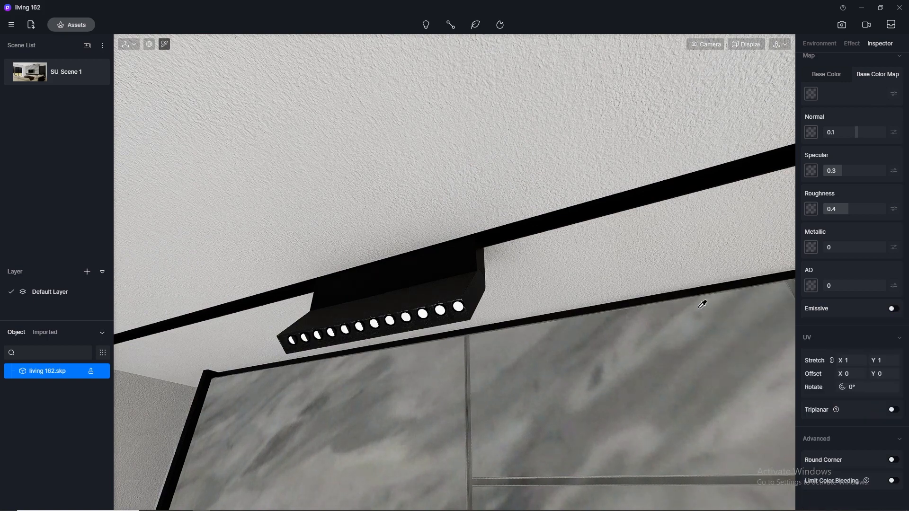
# Step: Pick the track light's round bulb material and make it emissive with an intensity of 12
pyautogui.scroll(4, 432, 310)
pyautogui.scroll(-4, 440, 294)
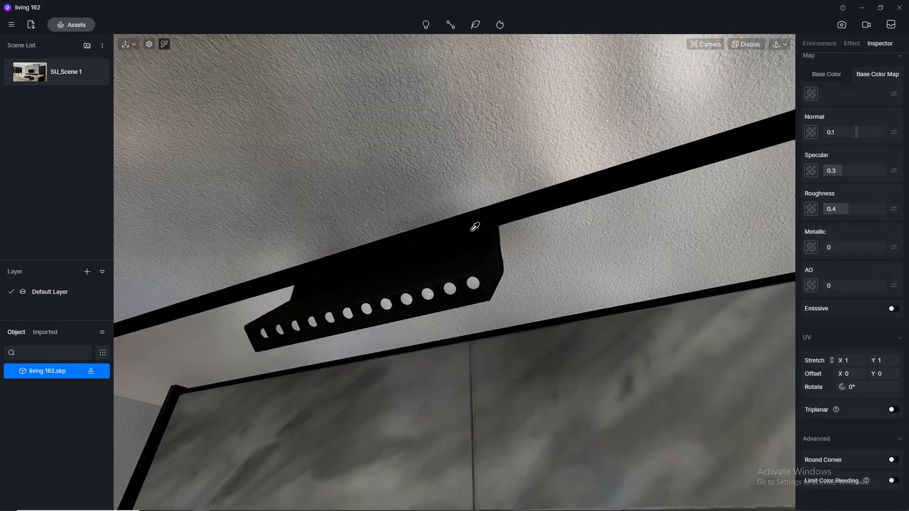
pyautogui.scroll(1, 474, 232)
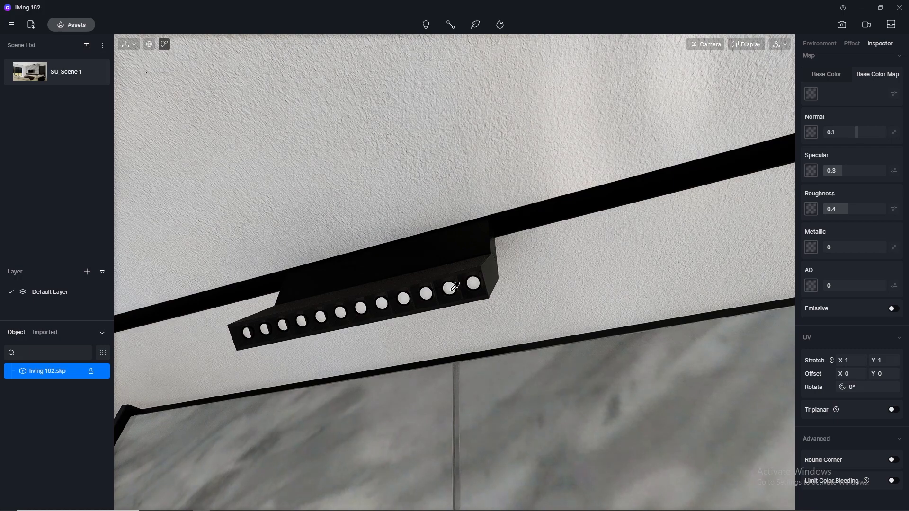
pyautogui.click(454, 286)
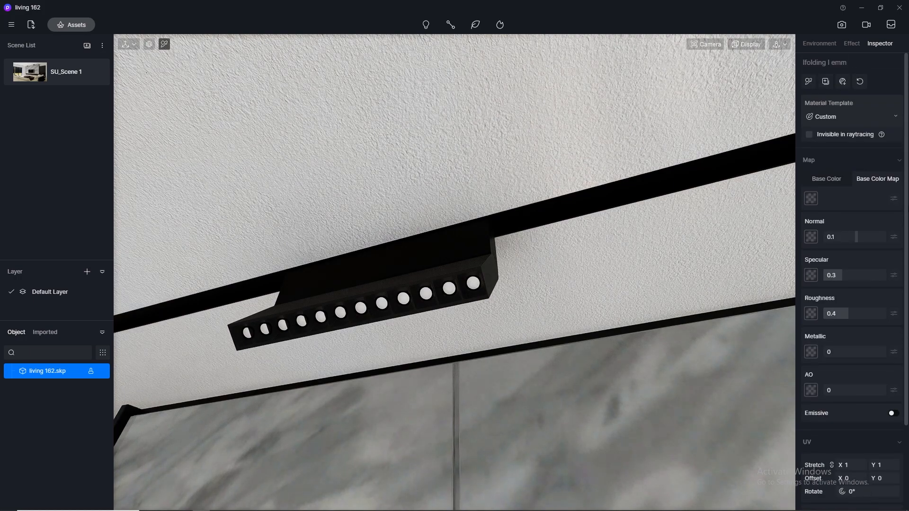
pyautogui.scroll(-2, 892, 314)
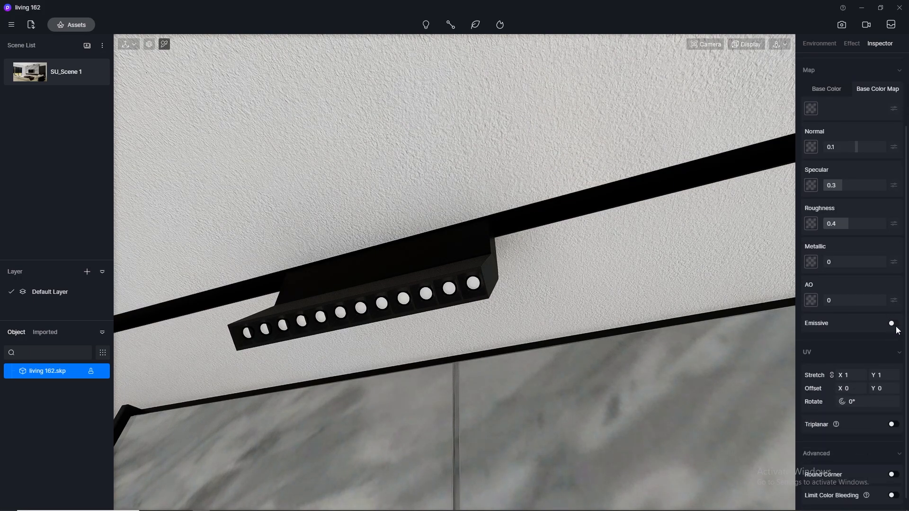
pyautogui.click(893, 324)
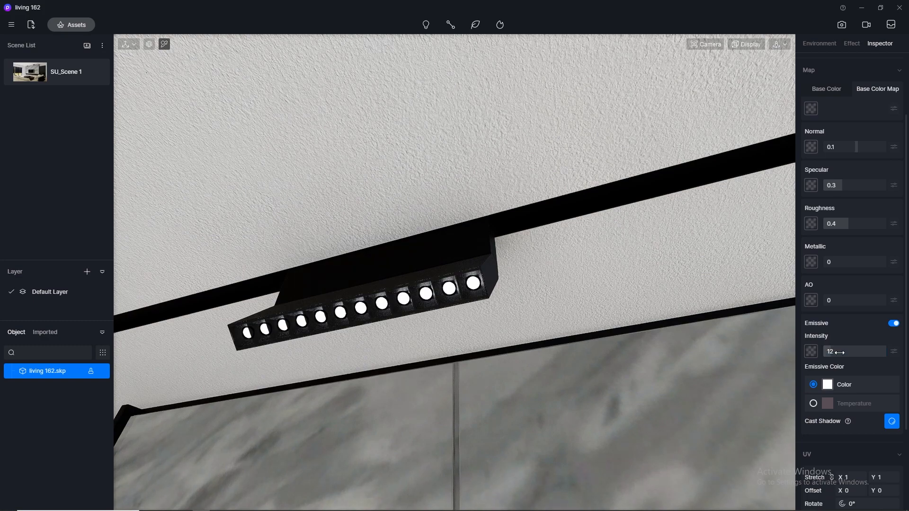
pyautogui.scroll(-4, 300, 128)
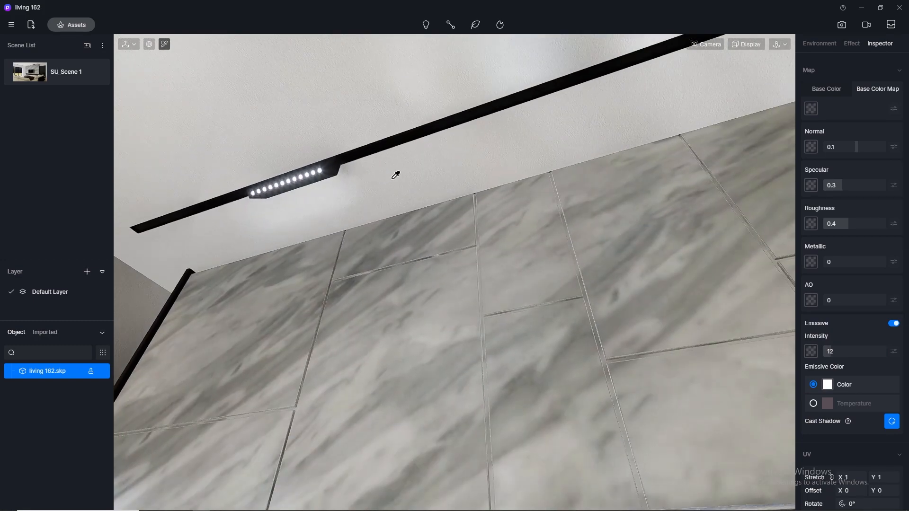
# Step: Pick the green strip material below the marble wall and make it emissive with a colour temperature of 3500
pyautogui.moveTo(392, 180); pyautogui.dragTo(16, 341, button='middle')
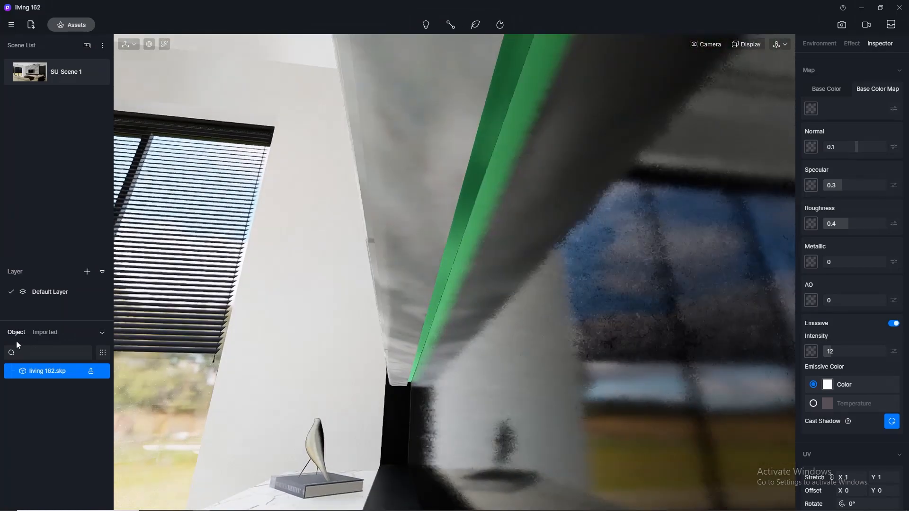
pyautogui.click(164, 45)
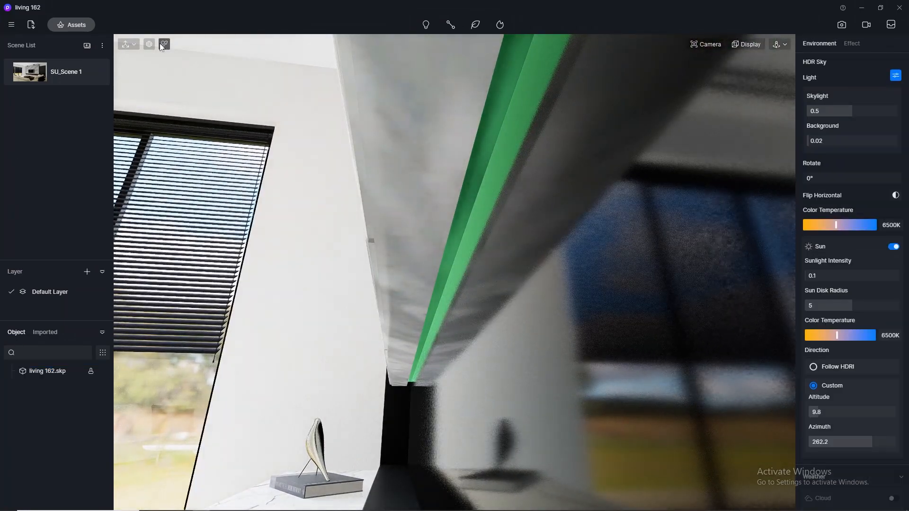
pyautogui.click(474, 203)
pyautogui.click(893, 325)
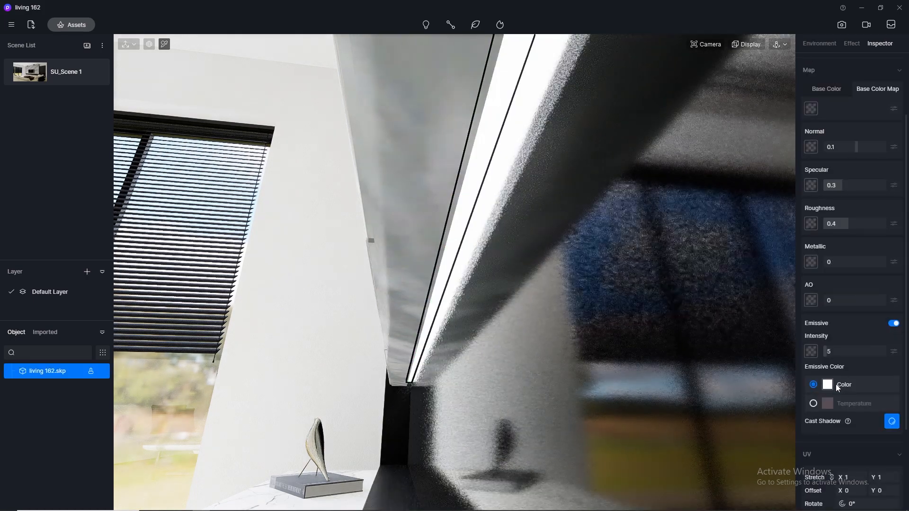
pyautogui.click(813, 403)
pyautogui.click(900, 419)
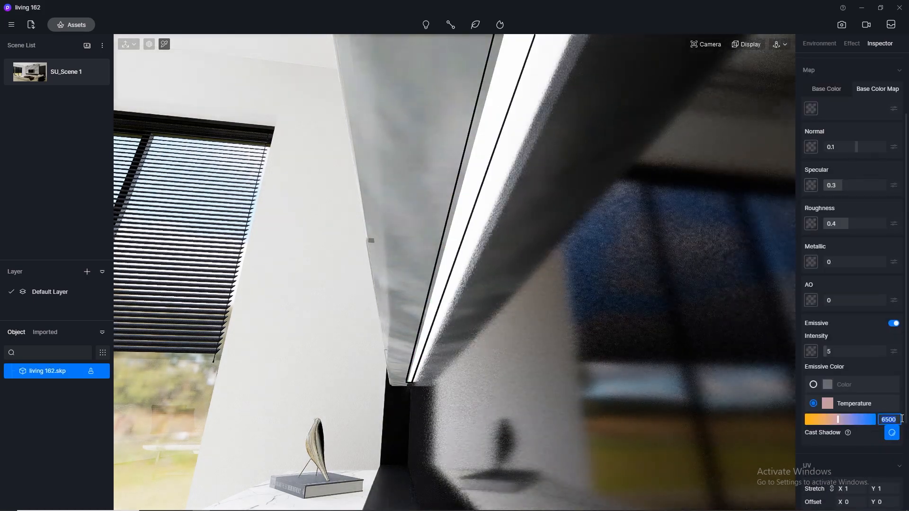
pyautogui.write('3500')
pyautogui.press('Return')
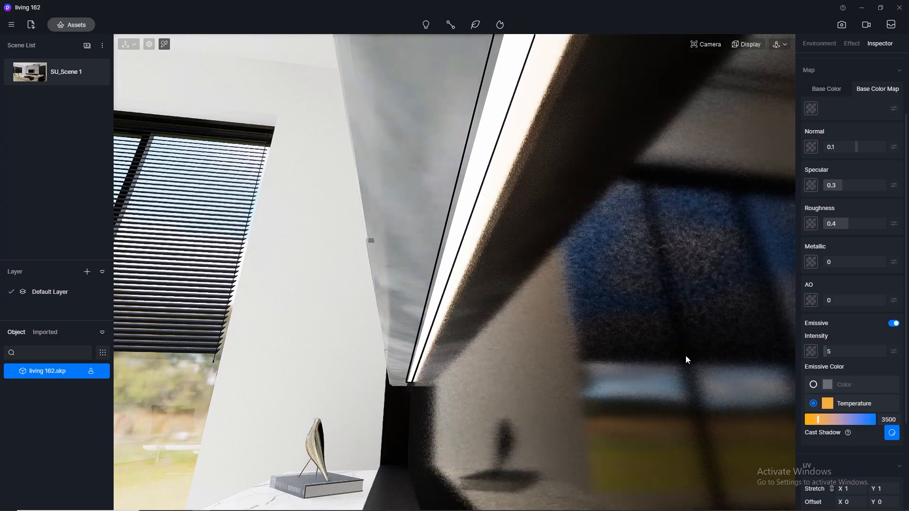
# Step: Restore the SU_Scene 1 view and set the strip material's emissive intensity to 15 after trying 10 and 91
pyautogui.click(27, 76)
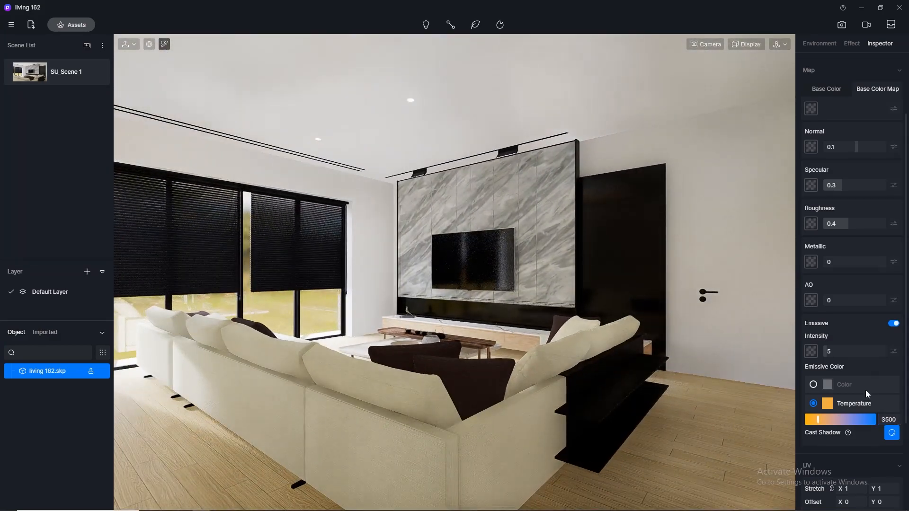
pyautogui.click(839, 352)
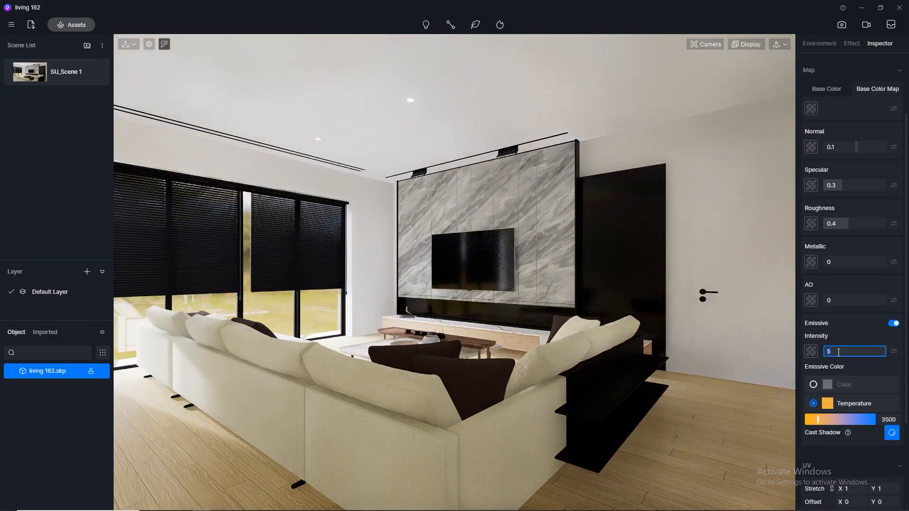
pyautogui.press('Return')
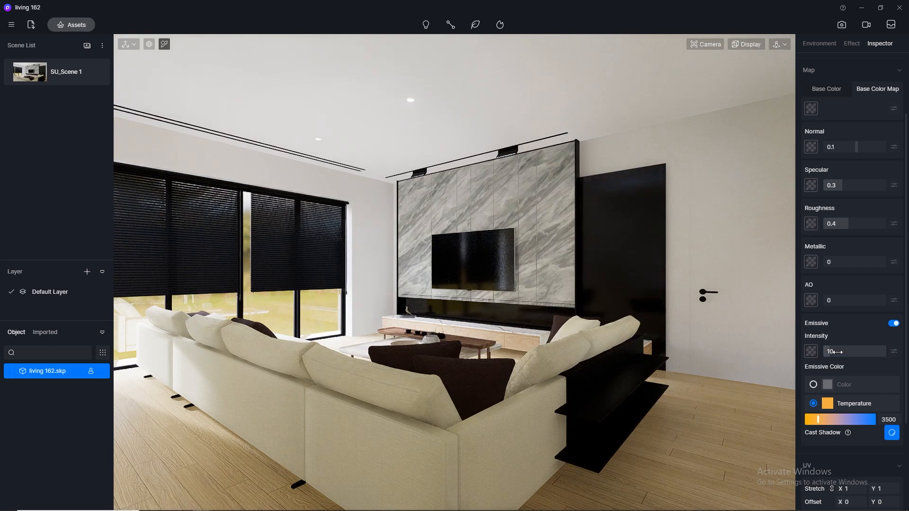
pyautogui.moveTo(845, 350); pyautogui.dragTo(882, 365)
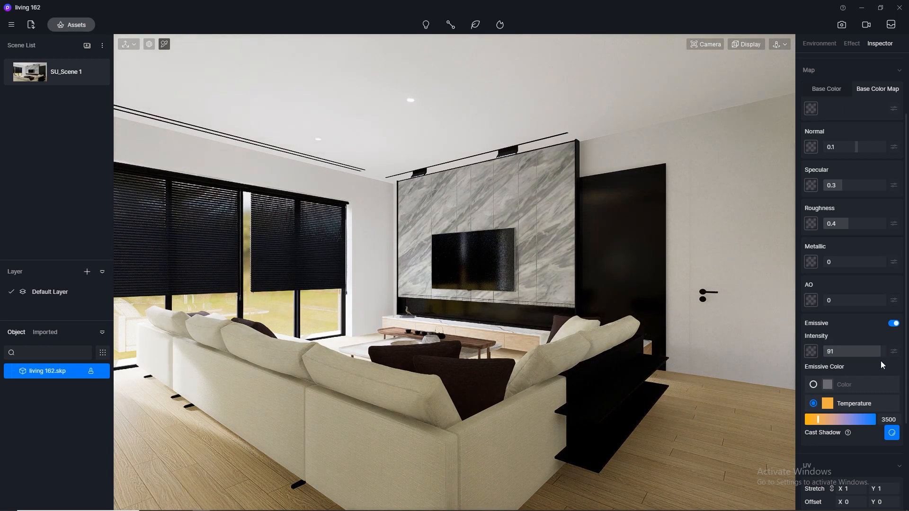
pyautogui.click(833, 352)
pyautogui.press('Return')
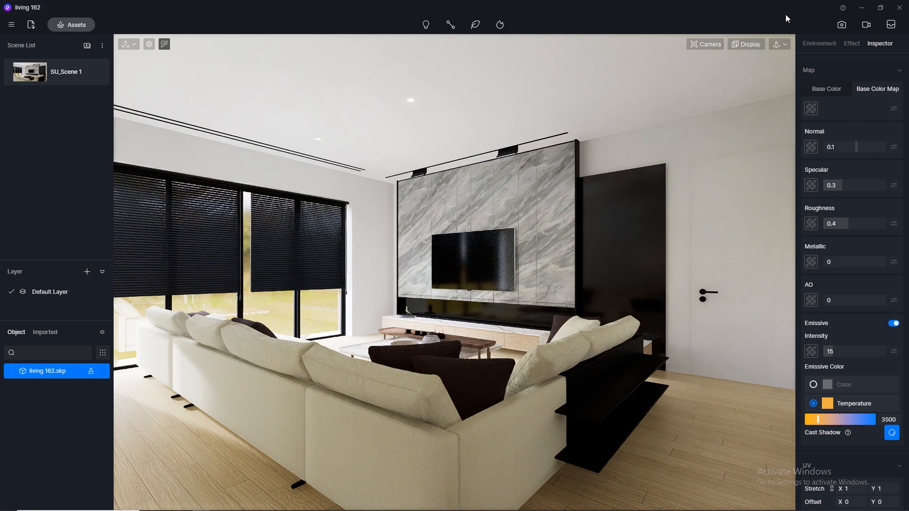
# Step: Place a spotlight at the ceiling downlight near the windows and restore the SU_Scene 1 view
pyautogui.moveTo(425, 25)
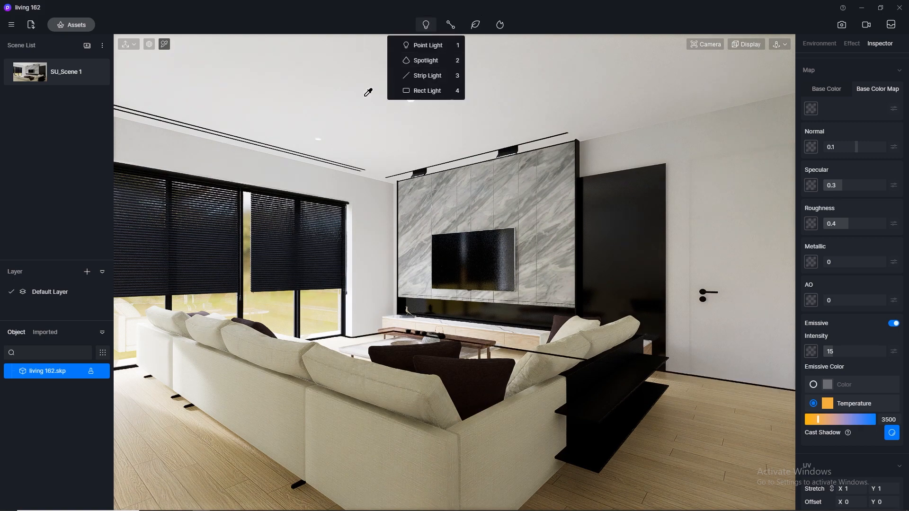
pyautogui.click(421, 60)
pyautogui.scroll(5, 318, 140)
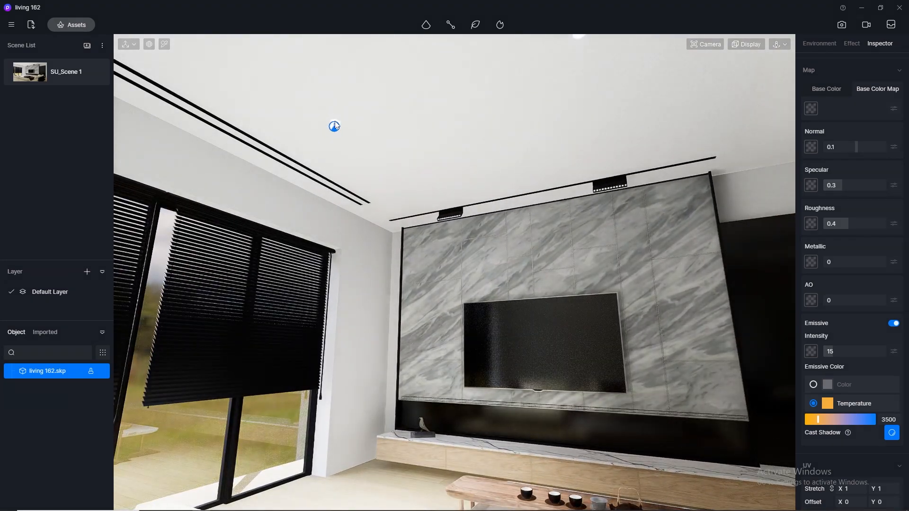
pyautogui.click(334, 127)
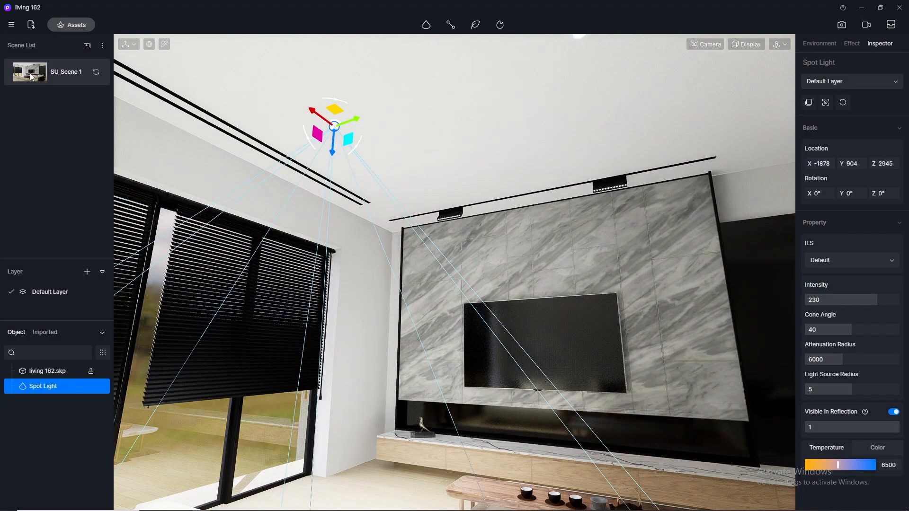
pyautogui.scroll(-5, 480, 202)
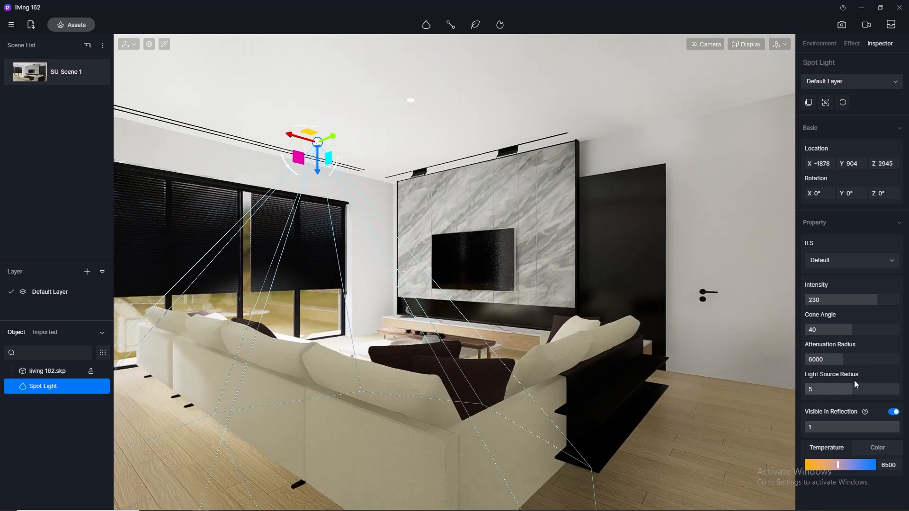
# Step: Reduce the spotlight's attenuation radius to about 3458 and set its intensity to 1
pyautogui.moveTo(842, 360); pyautogui.dragTo(826, 361)
pyautogui.doubleClick(837, 298)
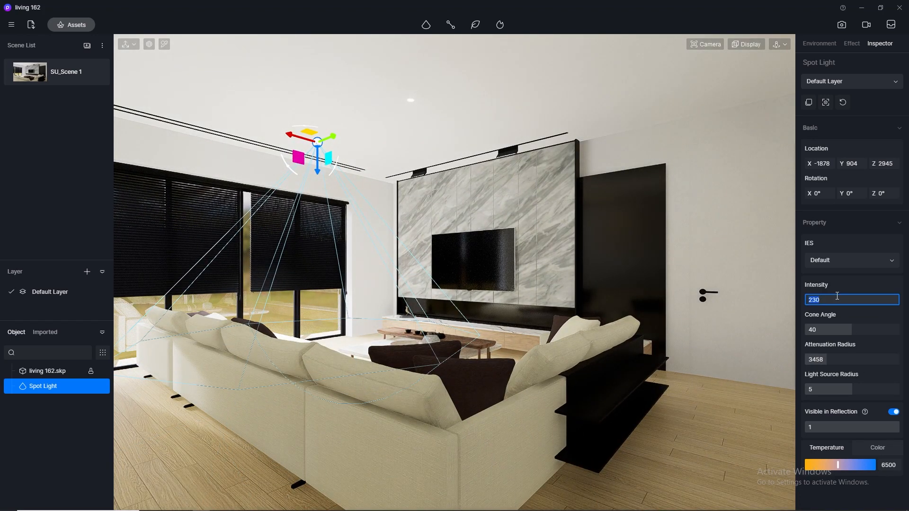
pyautogui.write('1')
pyautogui.press('Return')
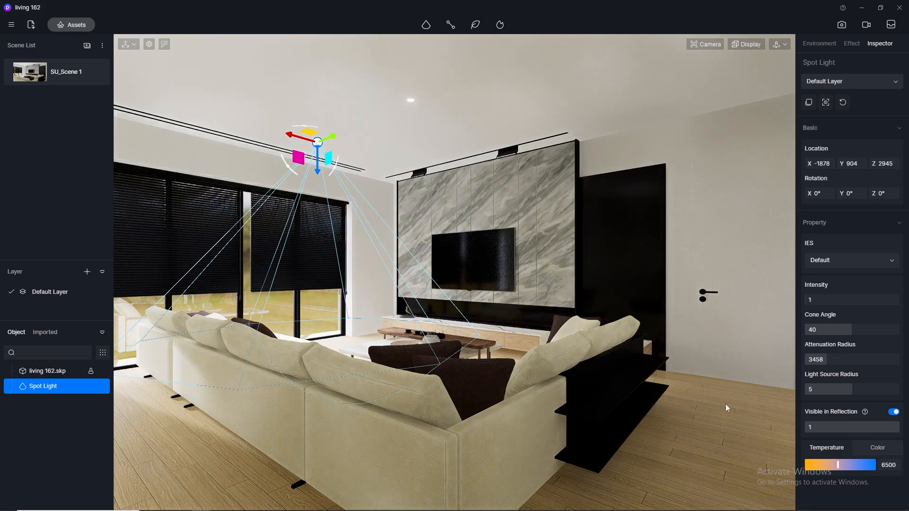
# Step: Copy the spotlight along the Y axis to the second ceiling downlight
pyautogui.click(717, 416)
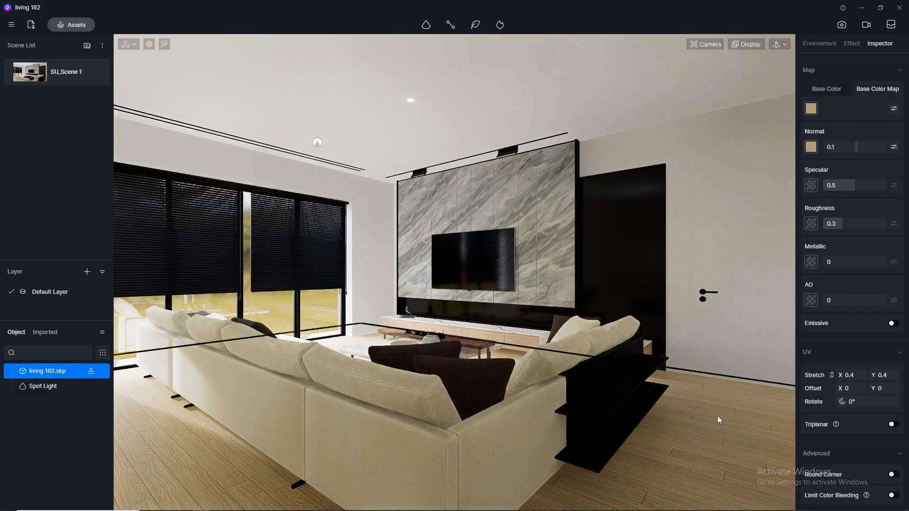
pyautogui.click(317, 142)
pyautogui.moveTo(334, 140); pyautogui.dragTo(379, 114)
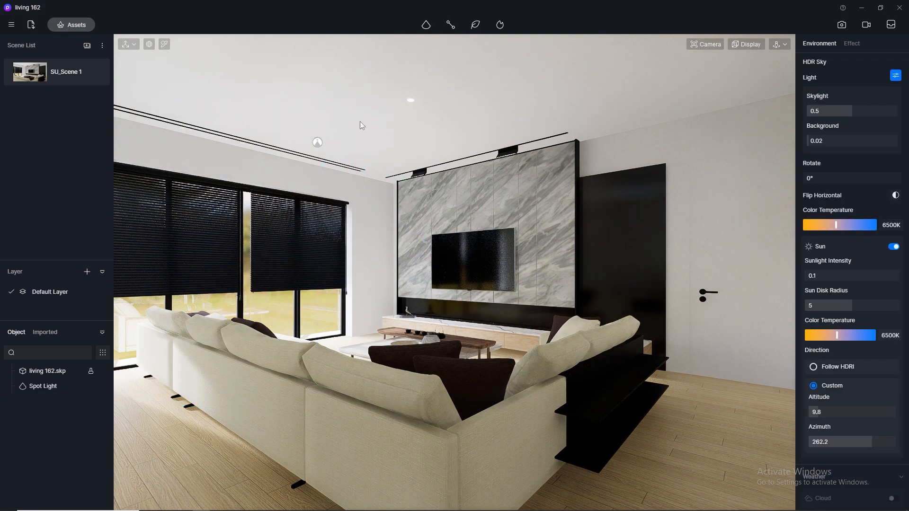
pyautogui.click(318, 143)
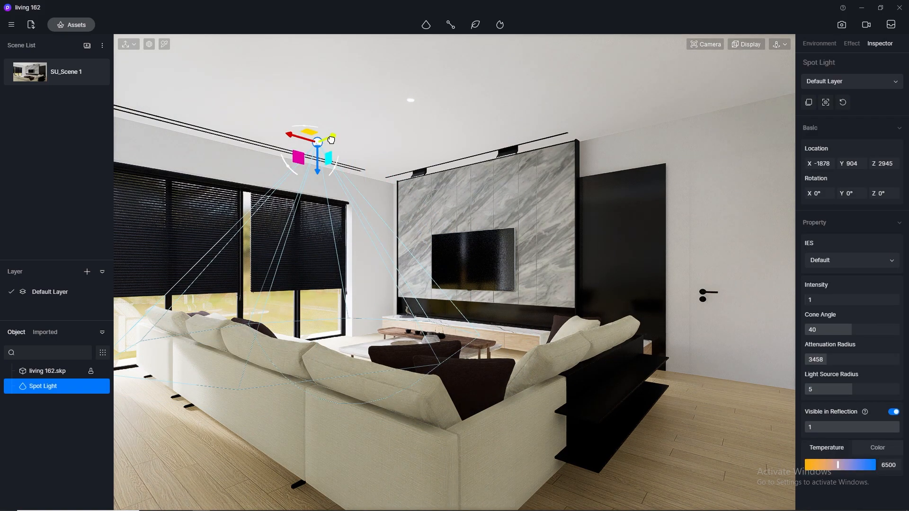
pyautogui.moveTo(332, 139); pyautogui.dragTo(435, 106)
pyautogui.click(283, 110)
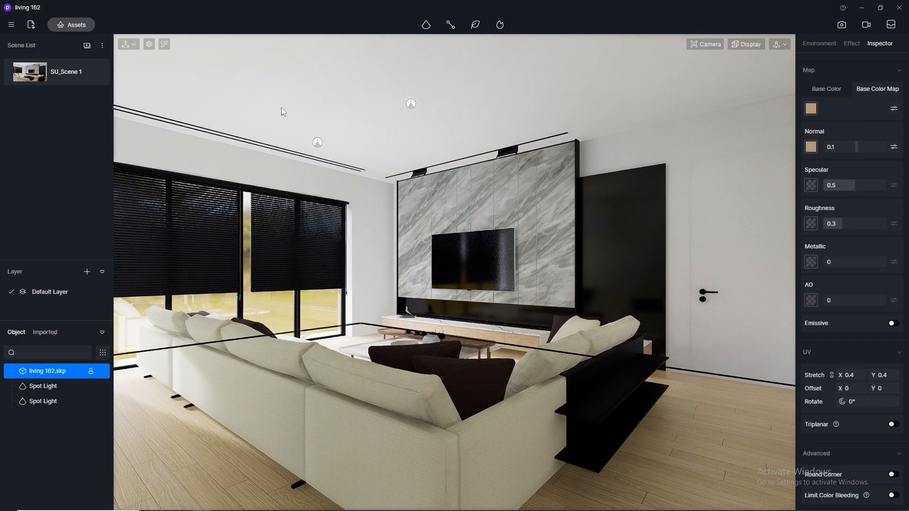
# Step: Try intensities of 5, 1 and 50 on both ceiling spotlights together
pyautogui.click(317, 142)
pyautogui.keyDown('ctrl'); pyautogui.click(411, 103); pyautogui.keyUp('ctrl')
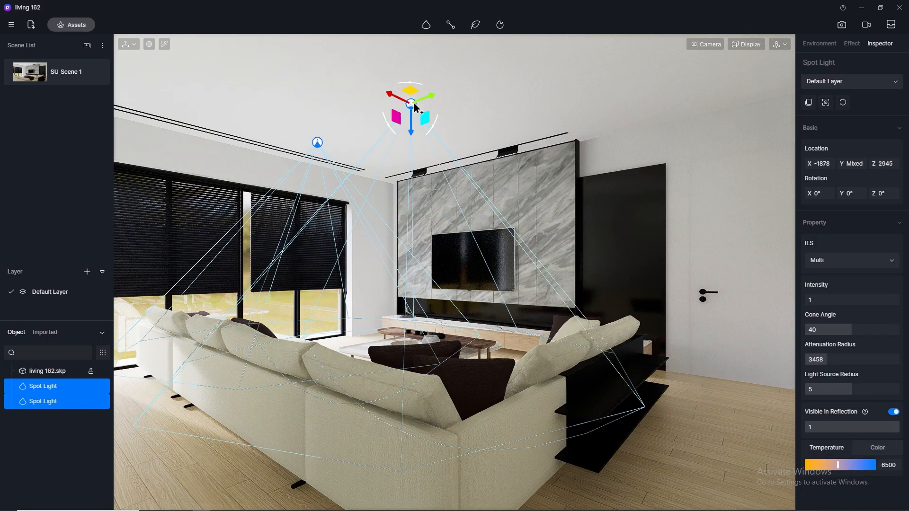
pyautogui.click(820, 299)
pyautogui.press('Return')
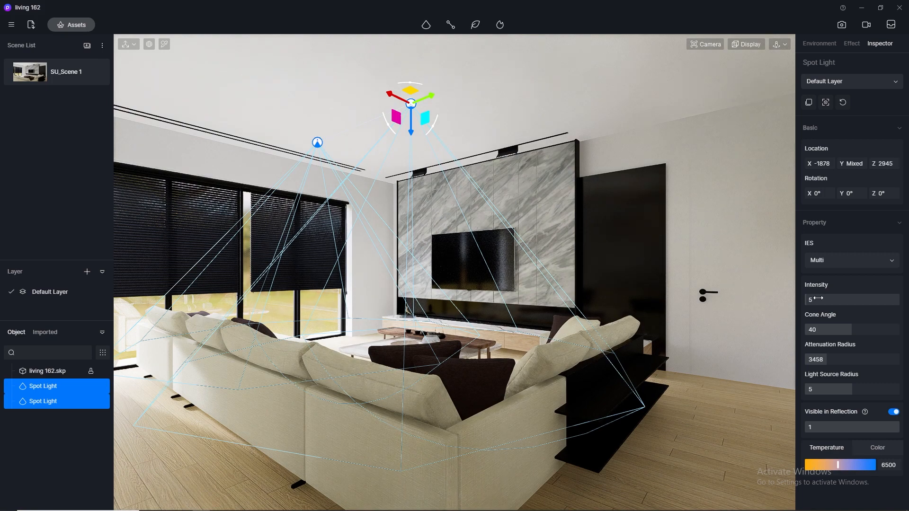
pyautogui.click(818, 299)
pyautogui.press('Return')
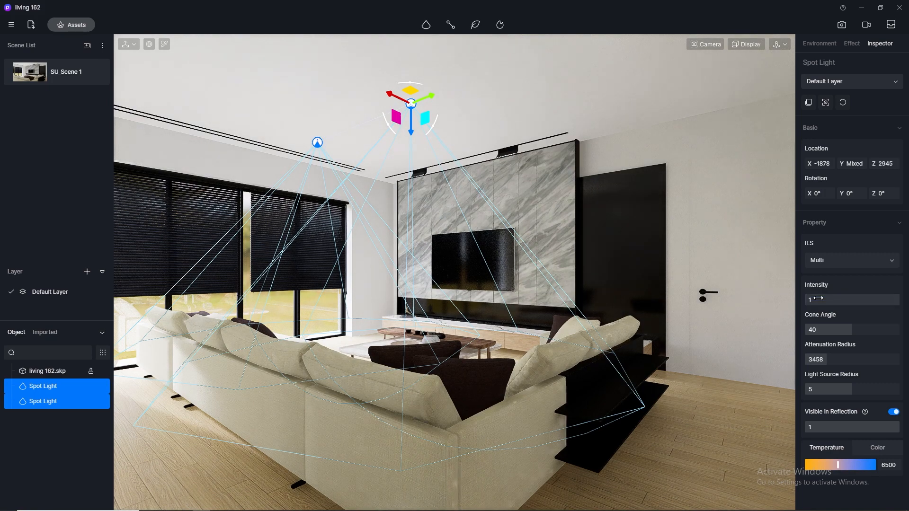
pyautogui.click(819, 299)
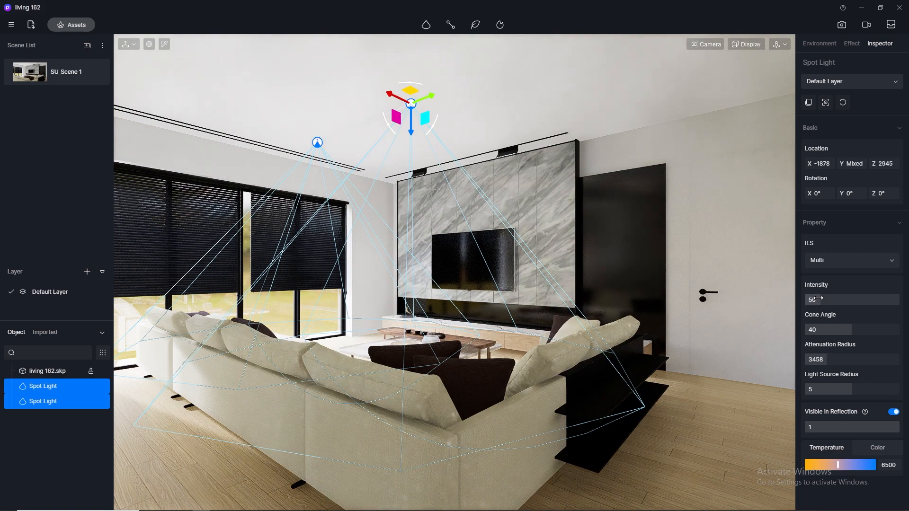
pyautogui.press('Return')
pyautogui.click(721, 412)
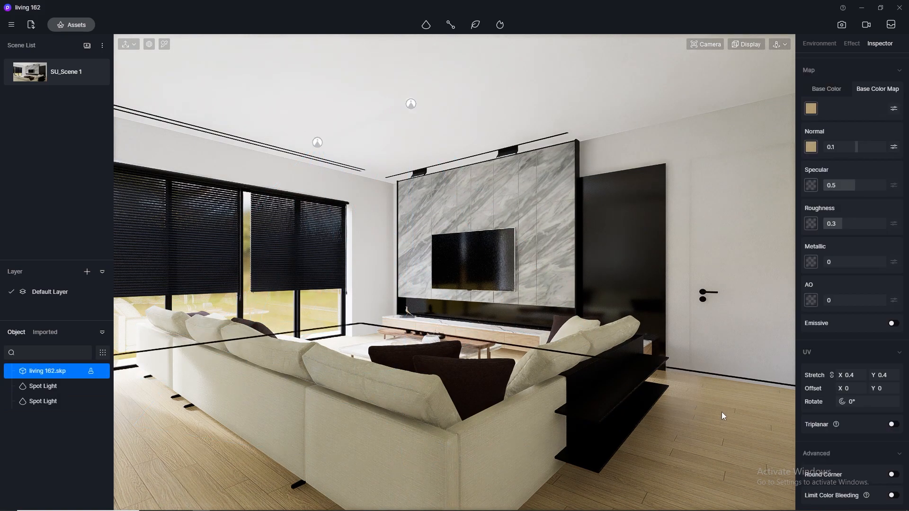
# Step: Select both ceiling spotlights and set their intensity to 12
pyautogui.click(318, 143)
pyautogui.keyDown('shift'); pyautogui.click(411, 104); pyautogui.keyUp('shift')
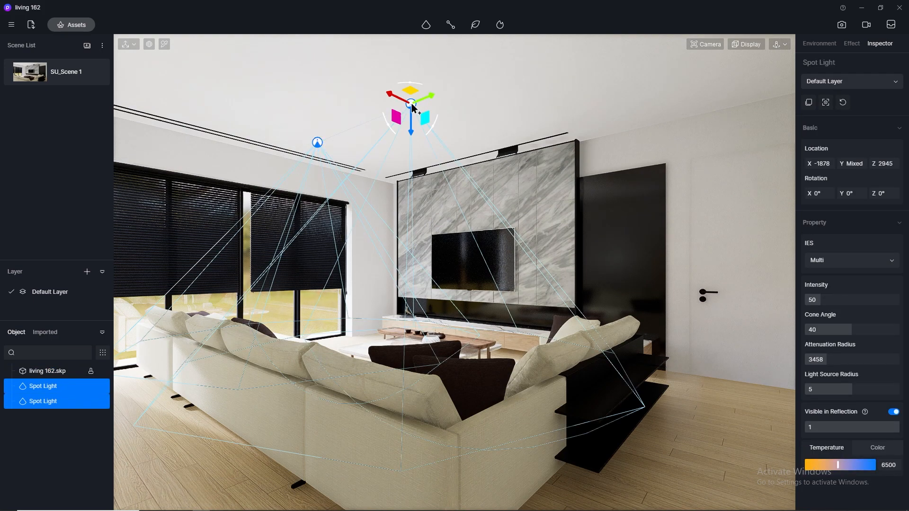
pyautogui.moveTo(847, 300); pyautogui.dragTo(824, 310)
pyautogui.click(816, 299)
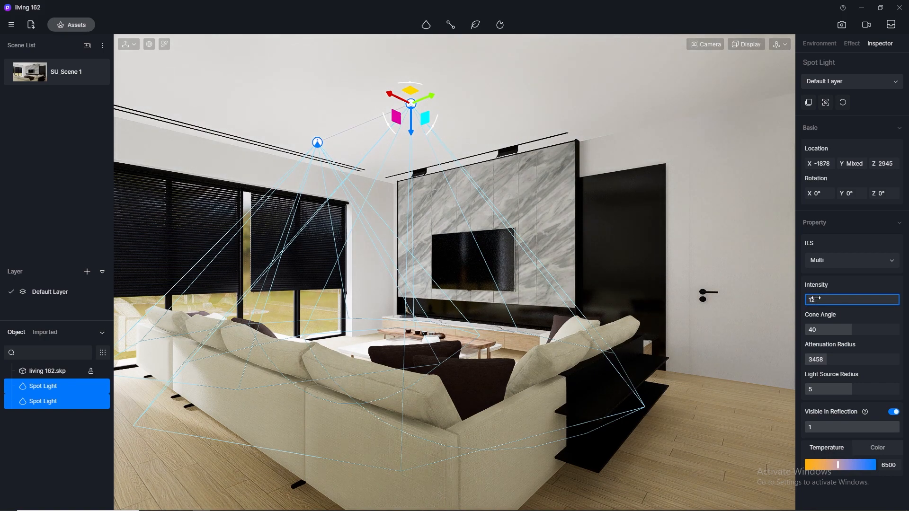
pyautogui.press('Return')
pyautogui.click(723, 420)
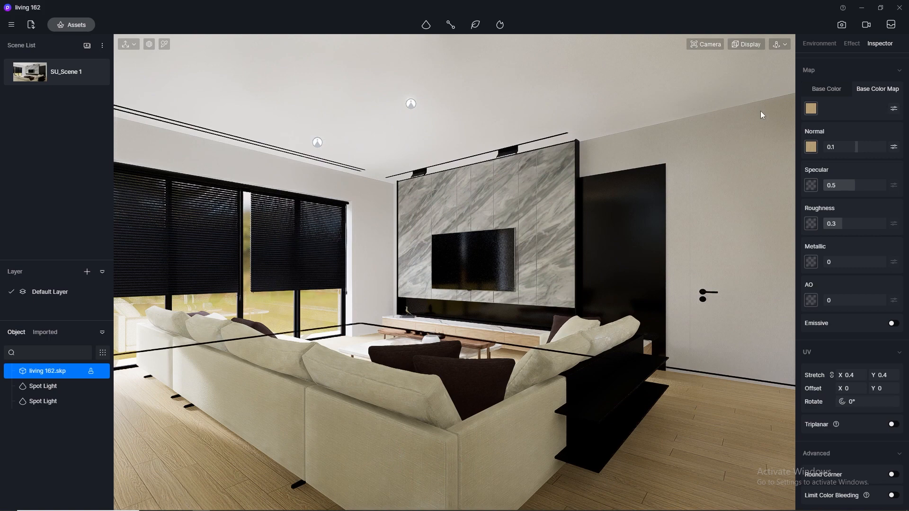
# Step: Enter image rendering mode and set the post-processing vignette to 0.3 after trying 0.5
pyautogui.click(844, 25)
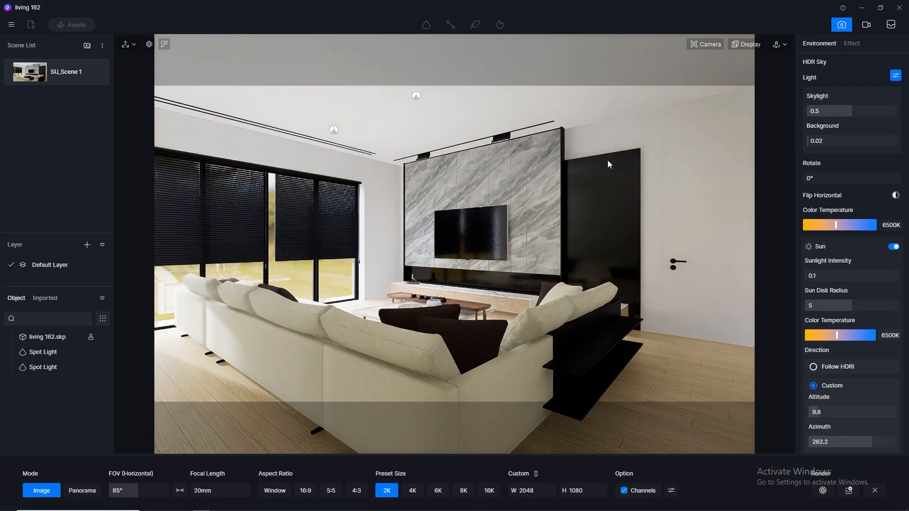
pyautogui.click(852, 43)
pyautogui.click(832, 381)
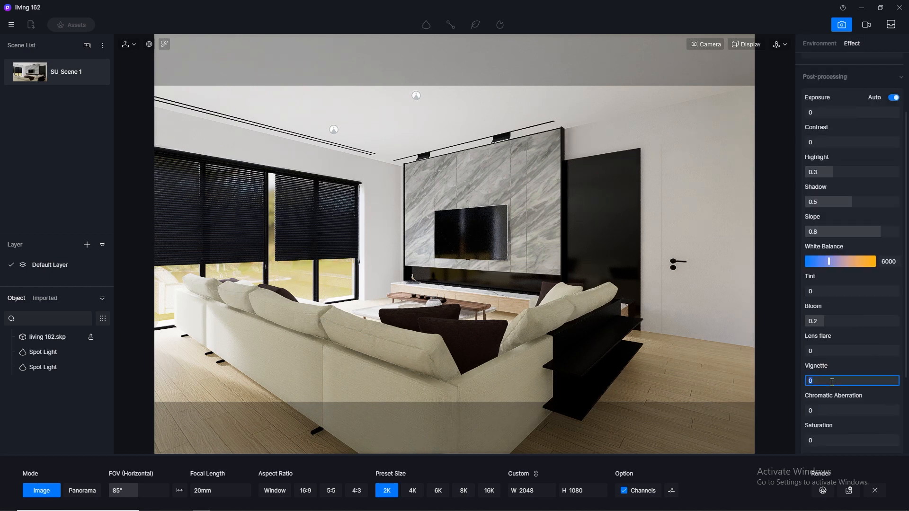
pyautogui.write('0.5')
pyautogui.press('Return')
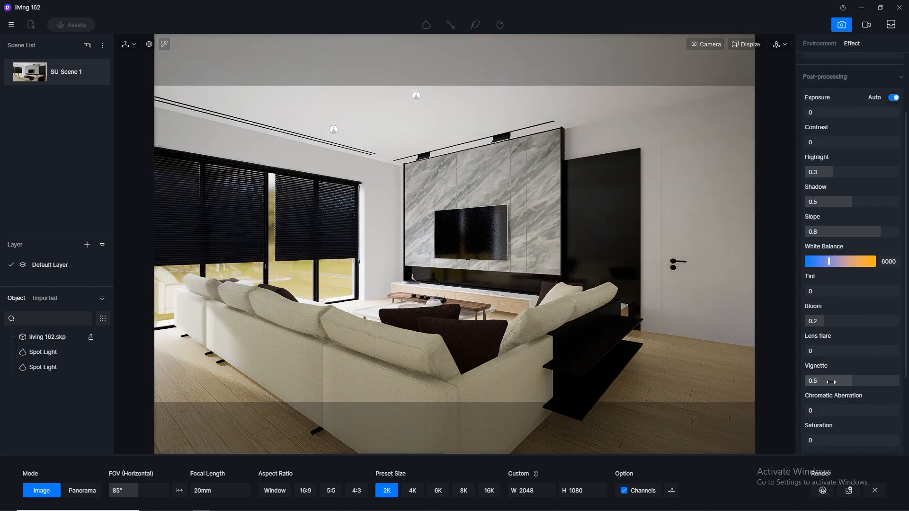
pyautogui.click(831, 382)
pyautogui.write('0.3')
pyautogui.press('Return')
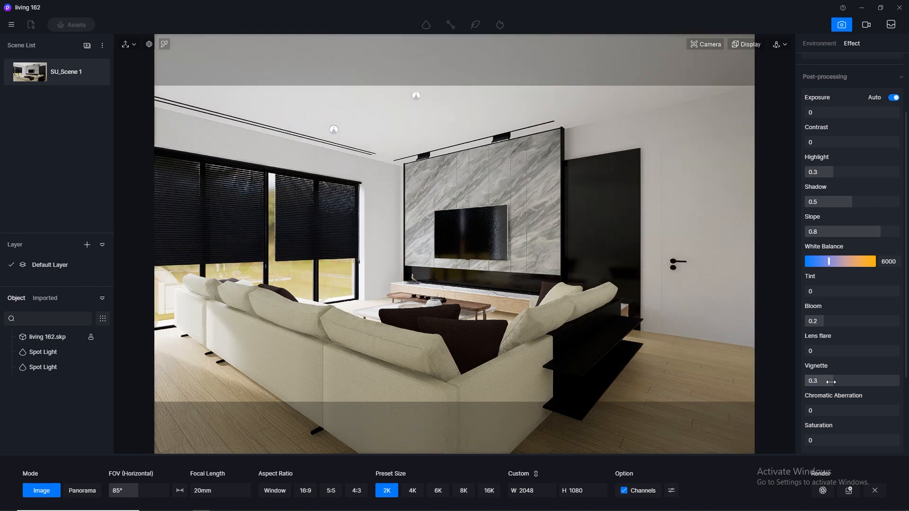
# Step: Compare the image with the vignette at 0 and set it back to 0.3
pyautogui.click(831, 382)
pyautogui.press('Return')
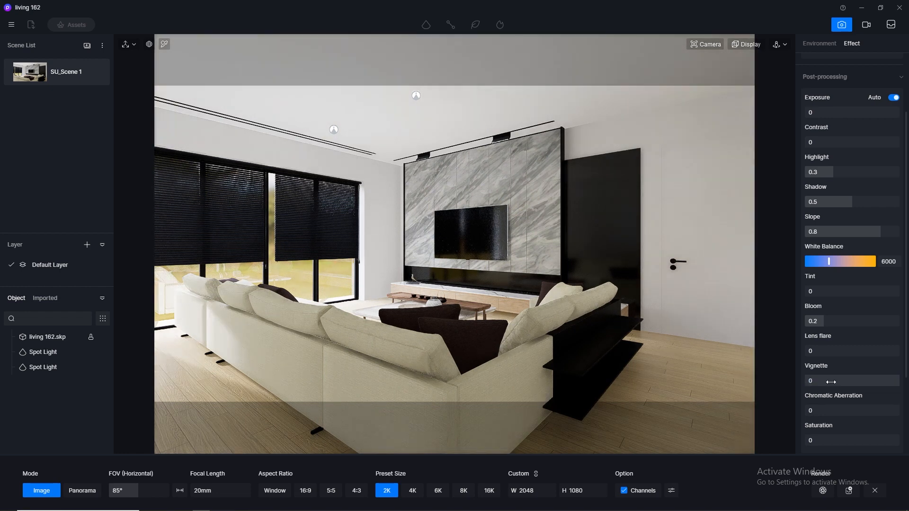
pyautogui.click(832, 382)
pyautogui.write('0.3')
pyautogui.press('Return')
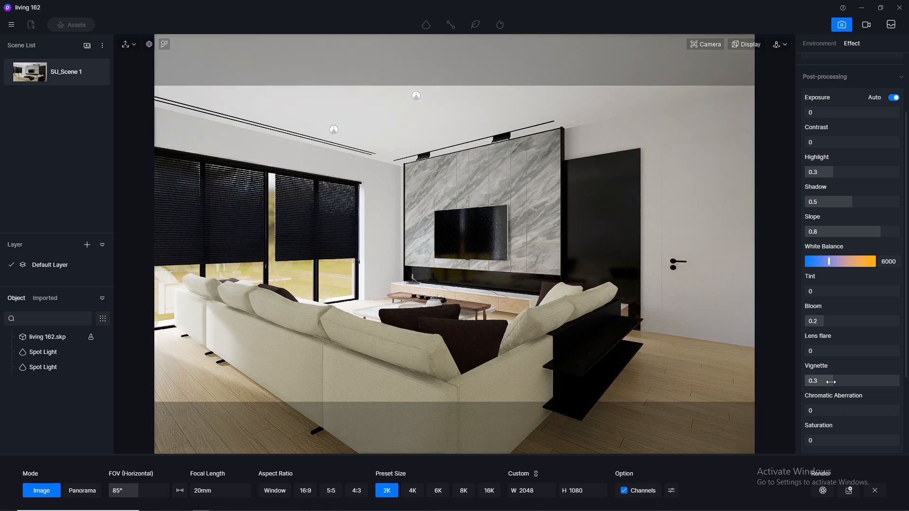
# Step: Set the post-processing lens flare to 0.5 and the bloom to 0.5
pyautogui.click(829, 350)
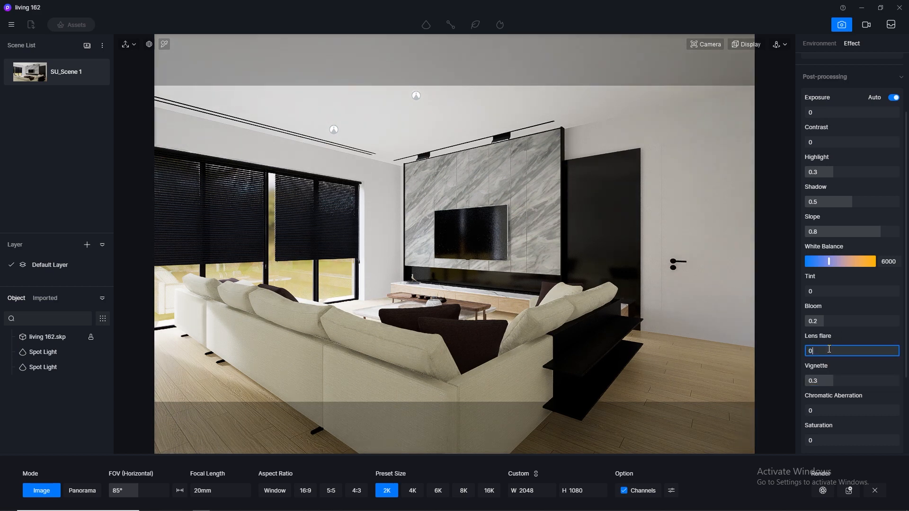
pyautogui.write('0.5')
pyautogui.press('Return')
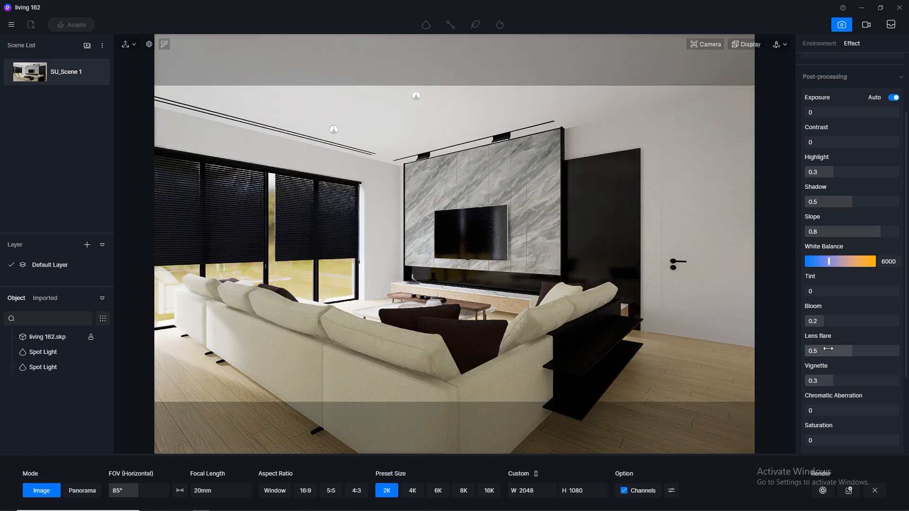
pyautogui.click(831, 319)
pyautogui.press('Return')
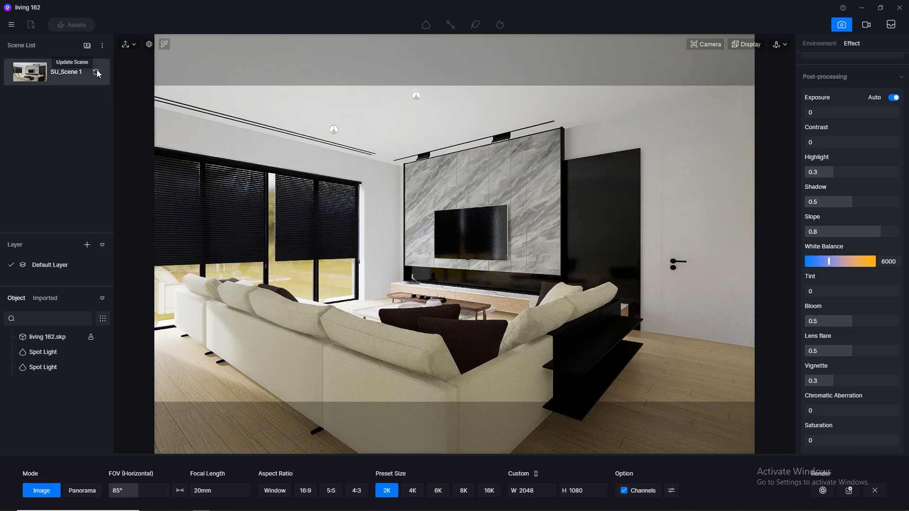
# Step: Try a white balance of 6300 and set it back to 6000
pyautogui.click(895, 265)
pyautogui.write('6')
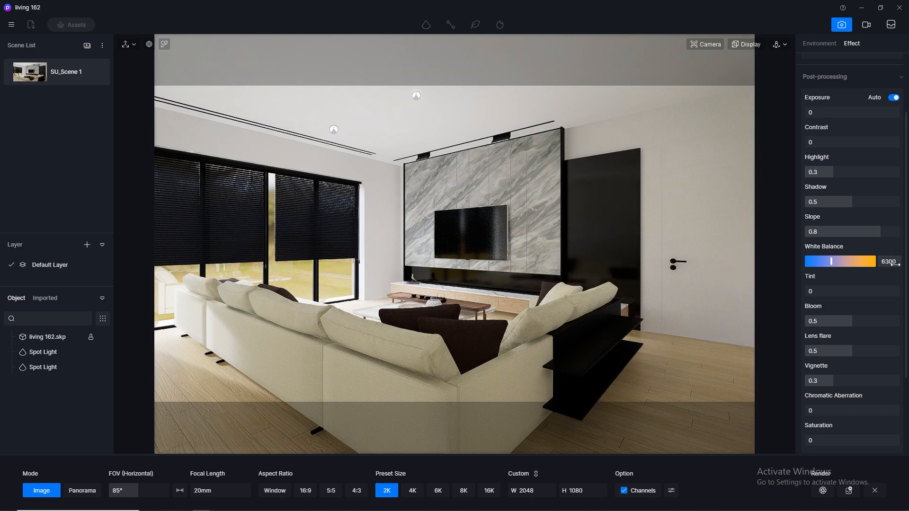
pyautogui.click(894, 264)
pyautogui.write('6')
pyautogui.press('Return')
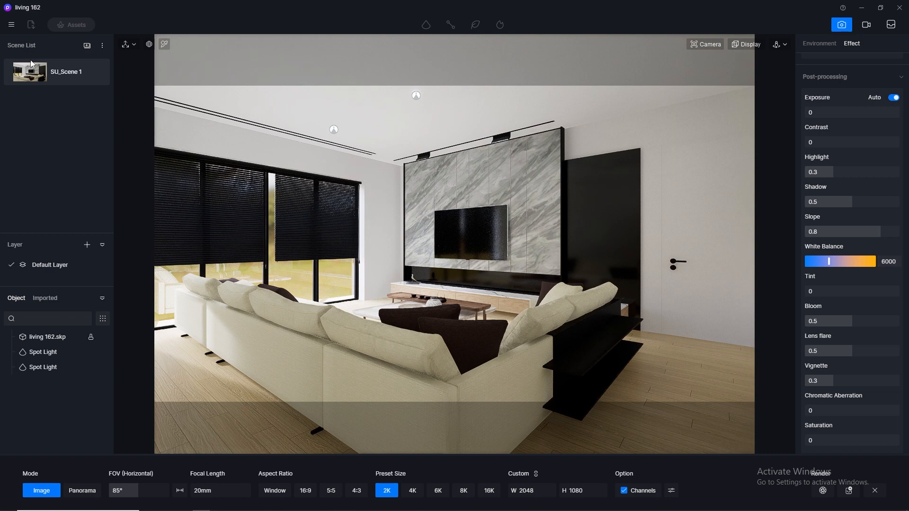
# Step: Update SU_Scene 1 and set the color temperature of both the HDR sky and the sun to 6000K
pyautogui.click(96, 73)
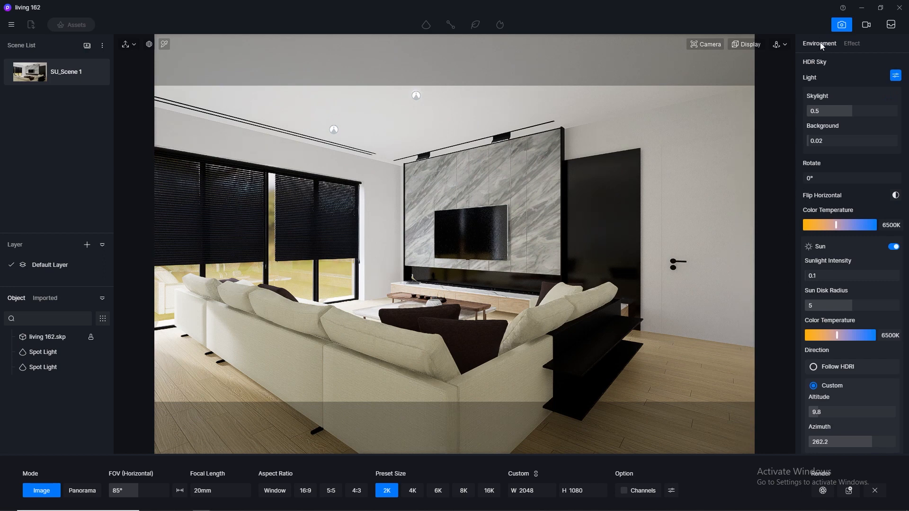
pyautogui.scroll(-5, 906, 132)
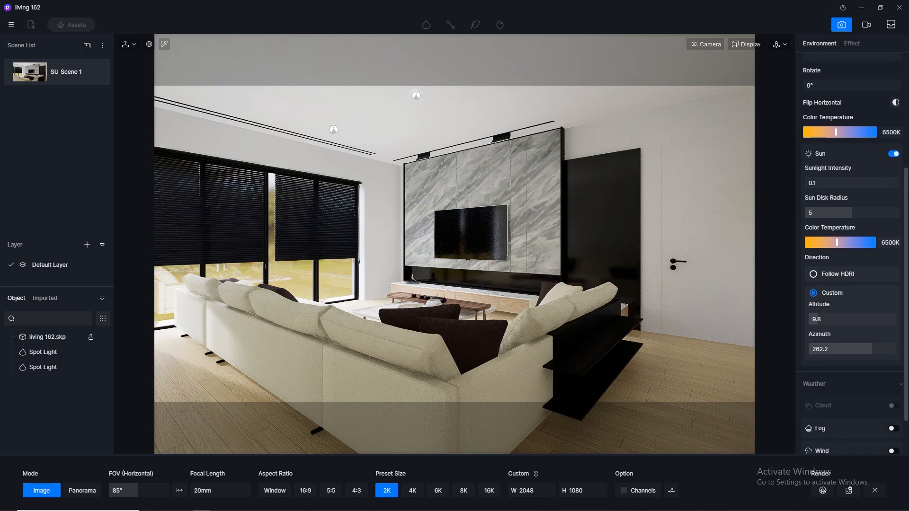
pyautogui.scroll(5, 855, 254)
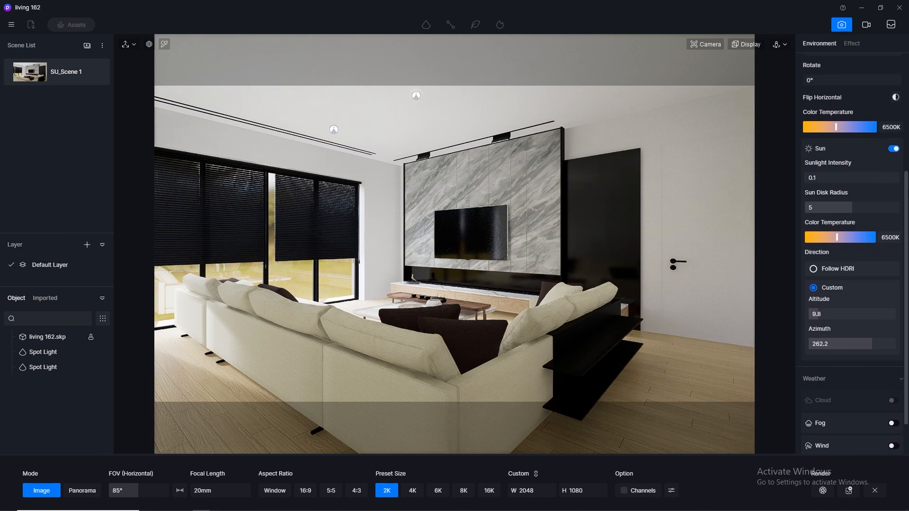
pyautogui.scroll(2, 855, 254)
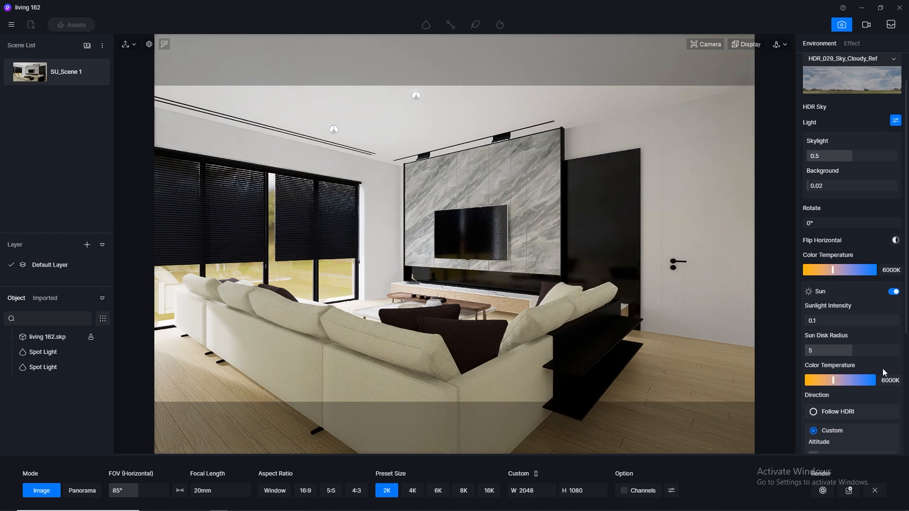
pyautogui.scroll(2, 837, 104)
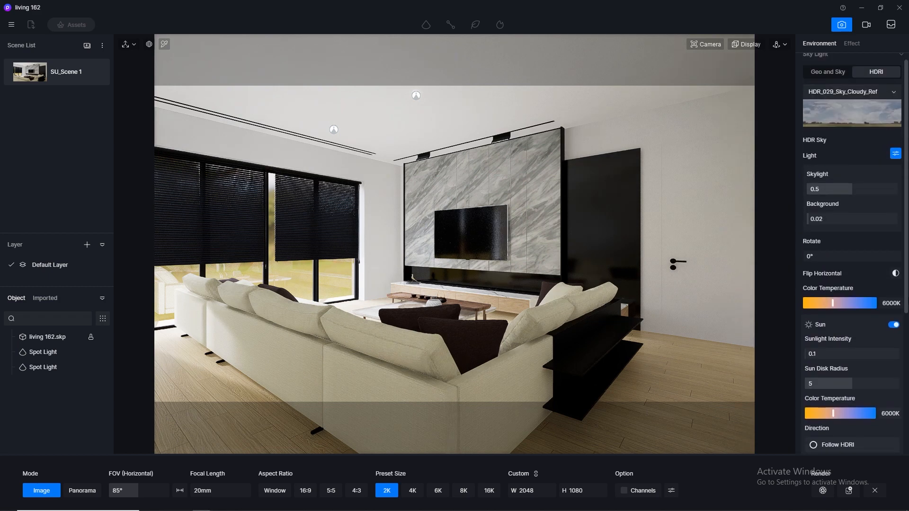
# Step: Review the post-processing effect values and the style options below them
pyautogui.click(845, 43)
pyautogui.scroll(-5, 852, 256)
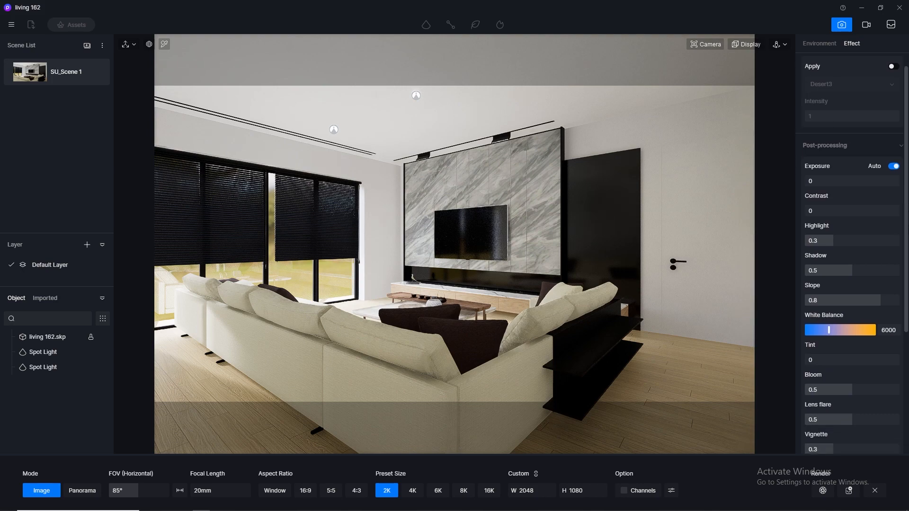
pyautogui.scroll(-1, 852, 256)
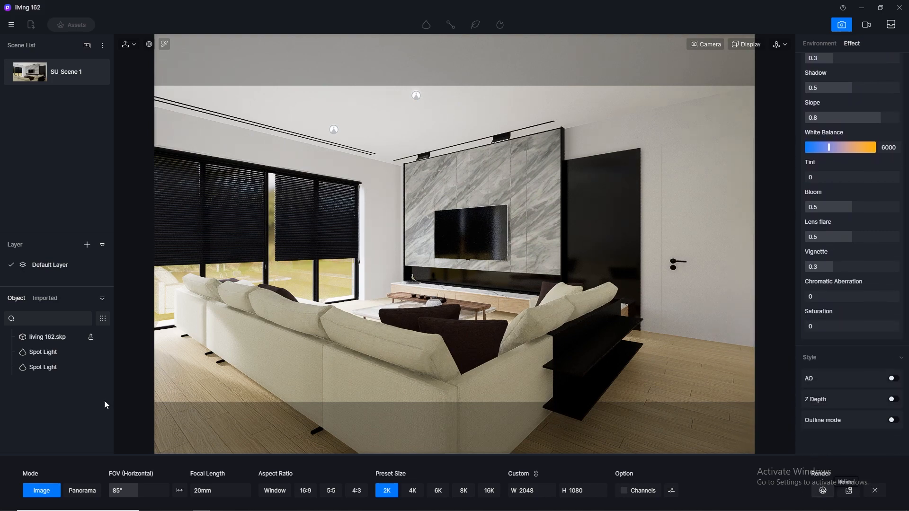
# Step: Set the preset size to 4K and start rendering the image, accepting the suggested save location
pyautogui.click(848, 490)
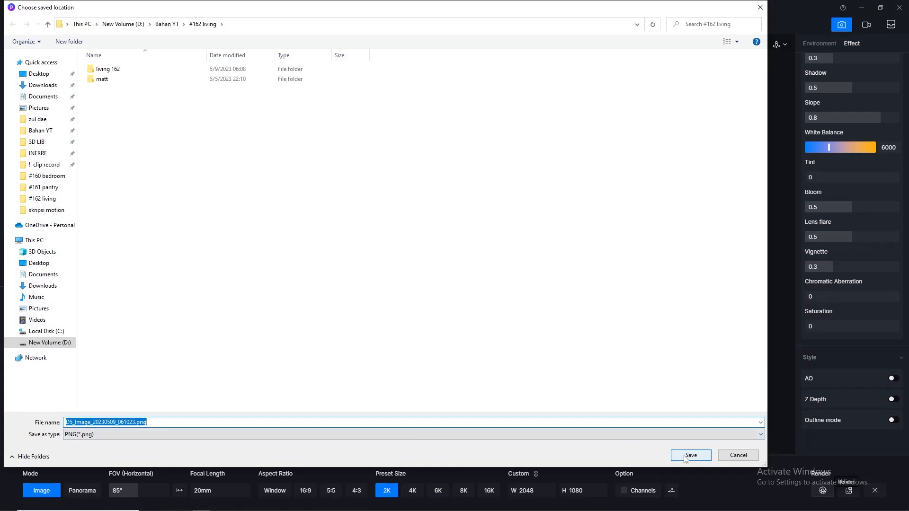
pyautogui.click(734, 456)
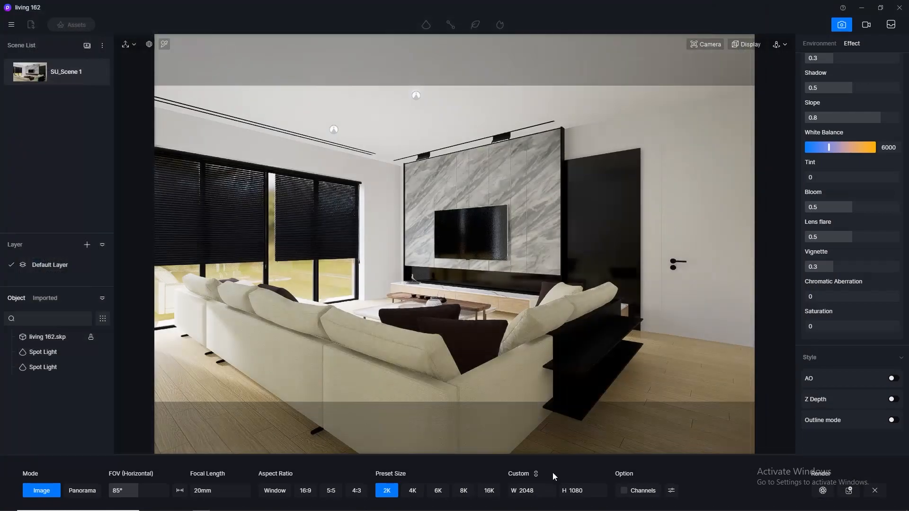
pyautogui.click(412, 491)
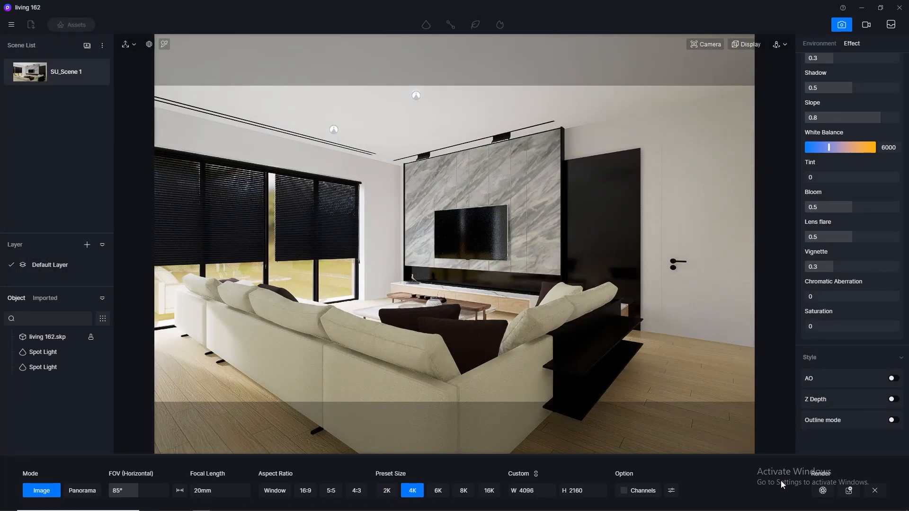
pyautogui.click(822, 491)
pyautogui.click(688, 455)
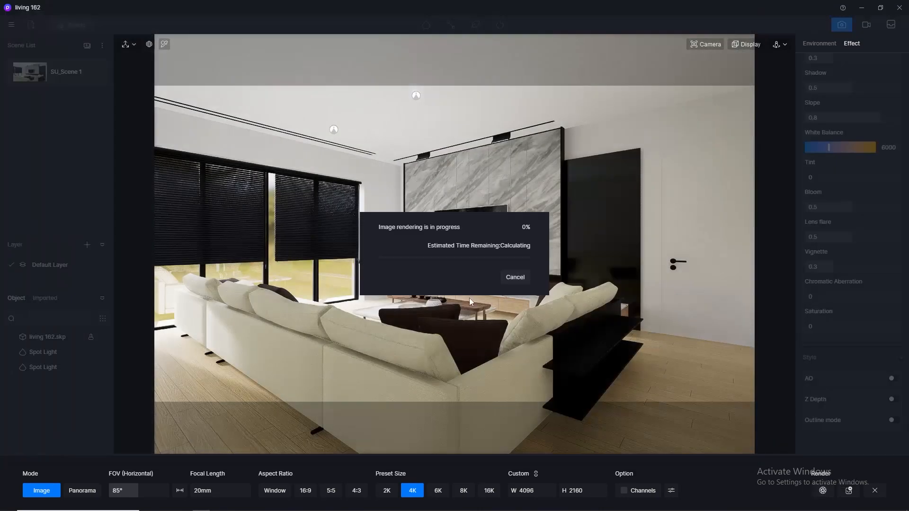